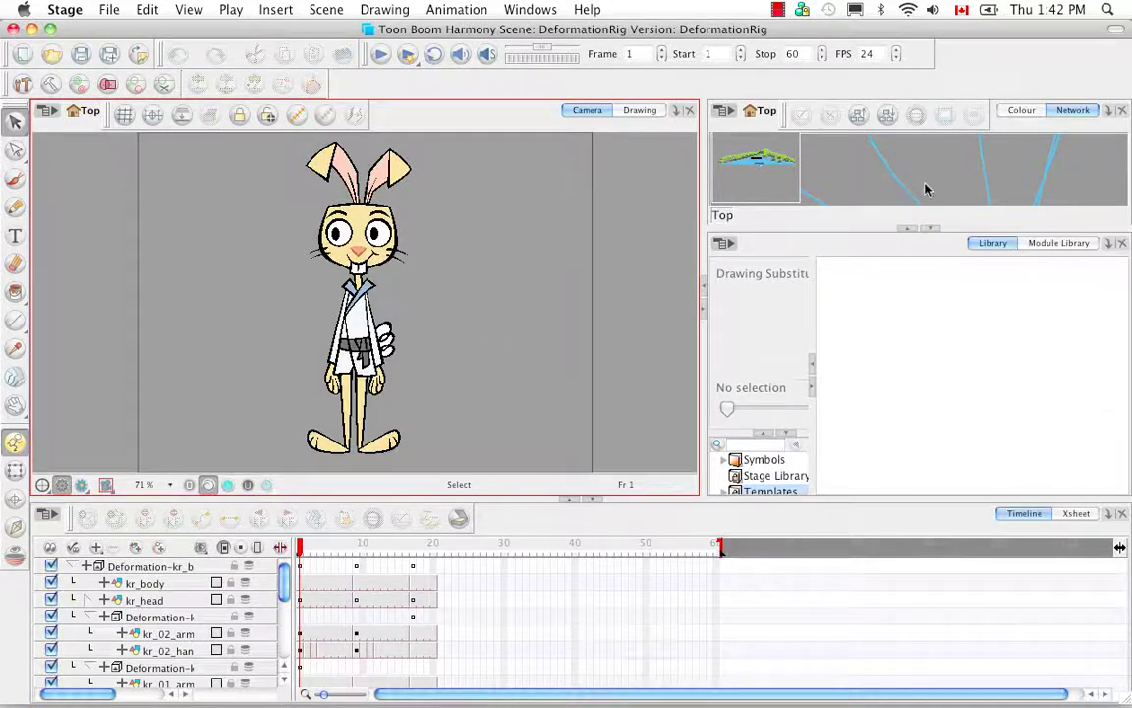
Step: Delete the unconnected module sitting below the Display module in the network
{"action": "left_click", "coordinate": [930, 229]}
{"action": "left_click", "coordinate": [933, 295]}
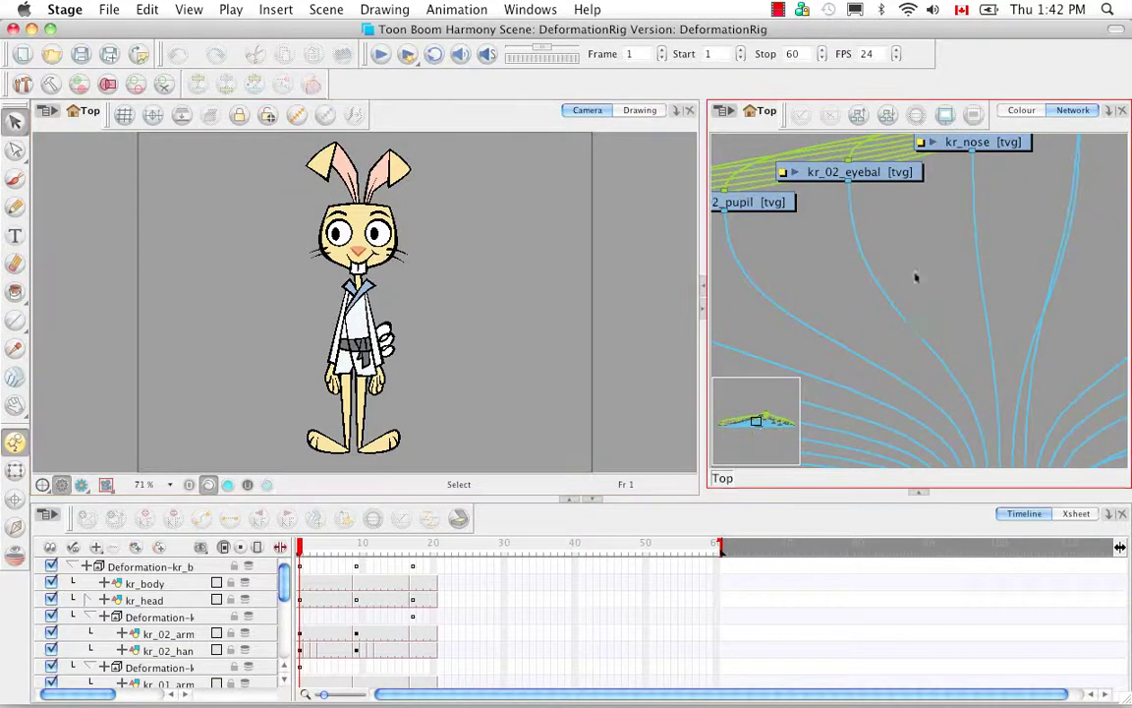
{"action": "scroll", "coordinate": [892, 267], "scroll_direction": "down", "scroll_amount": 8}
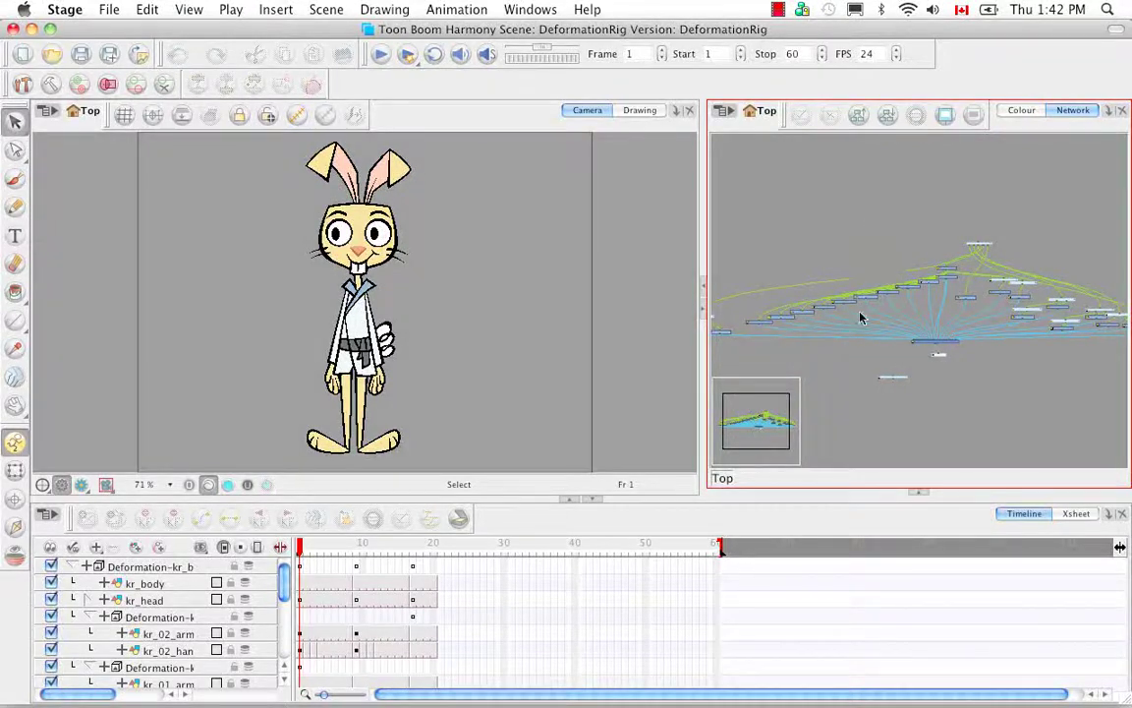
{"action": "left_click_drag", "start_coordinate": [865, 400], "coordinate": [915, 371]}
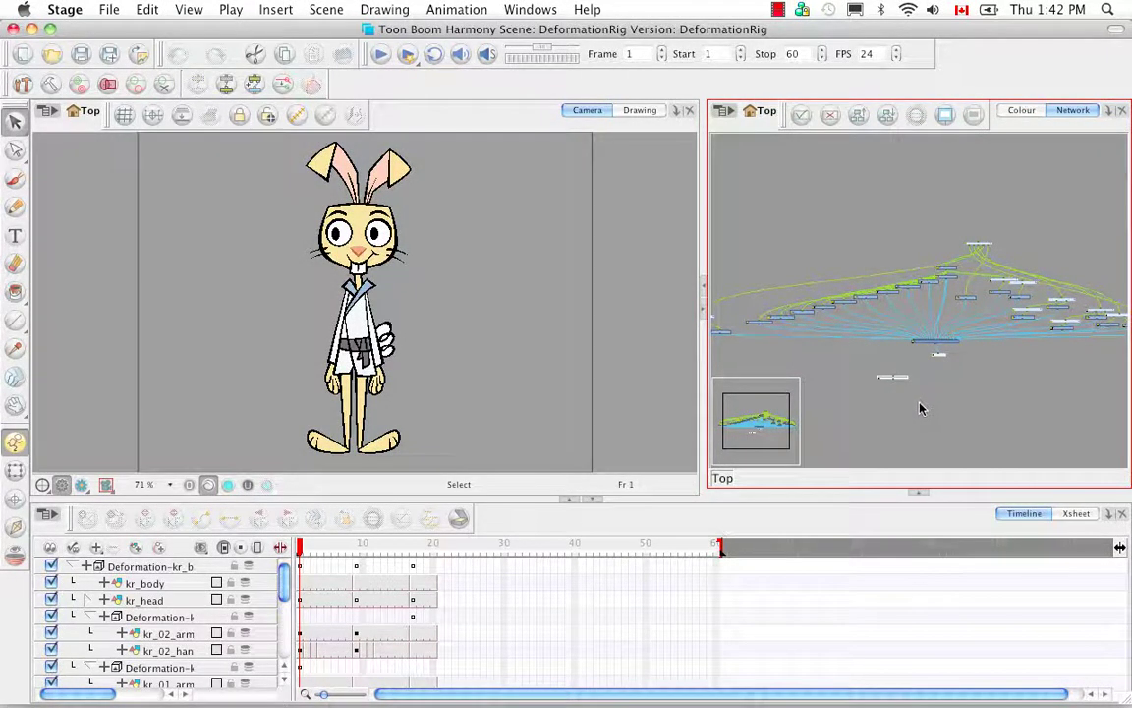
{"action": "key", "text": "Delete"}
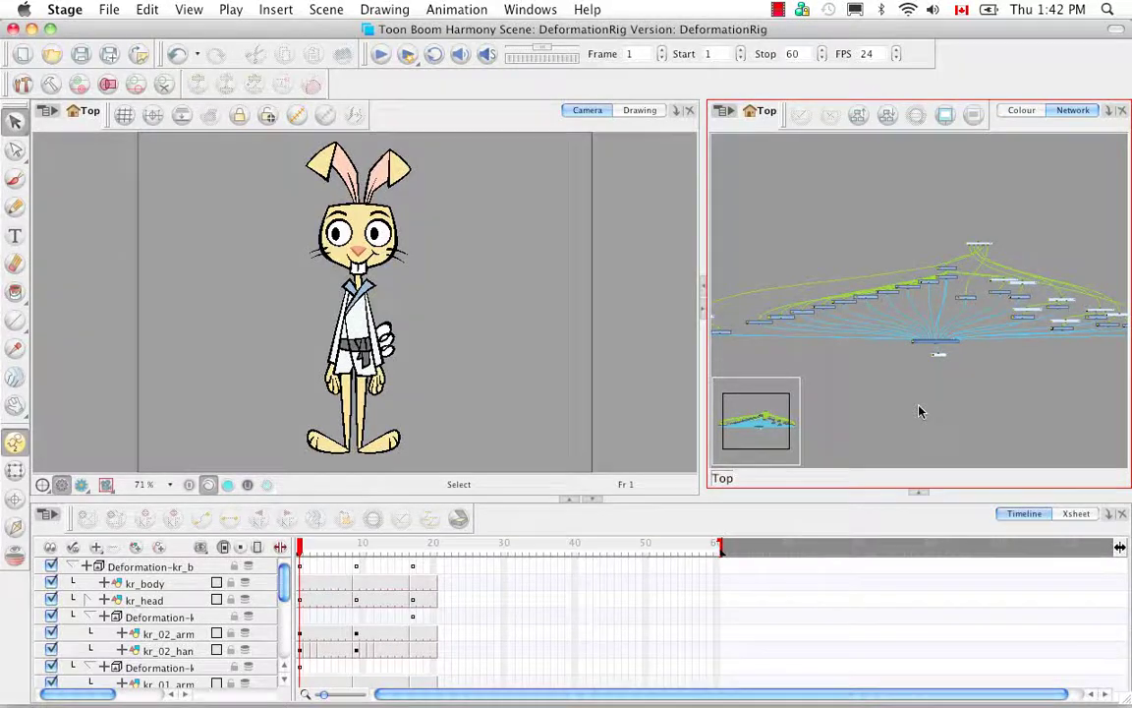
Step: Select every module of the rabbit rig in the network and group them together
{"action": "key", "text": "super+a"}
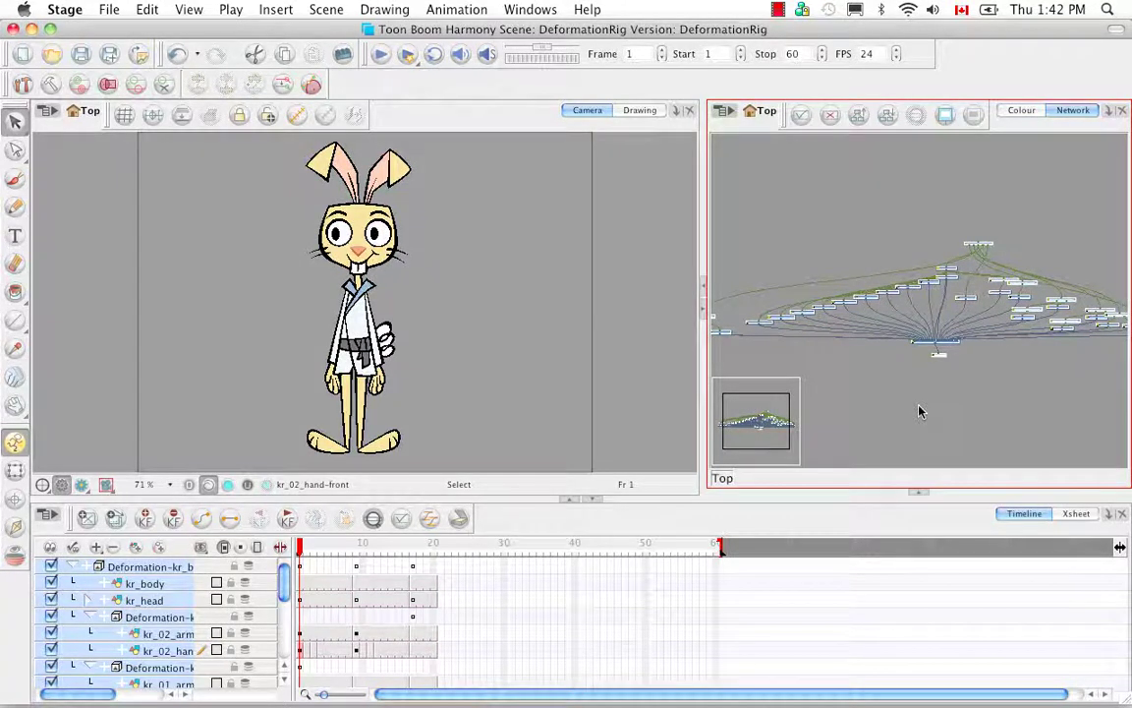
{"action": "key", "text": "super+g"}
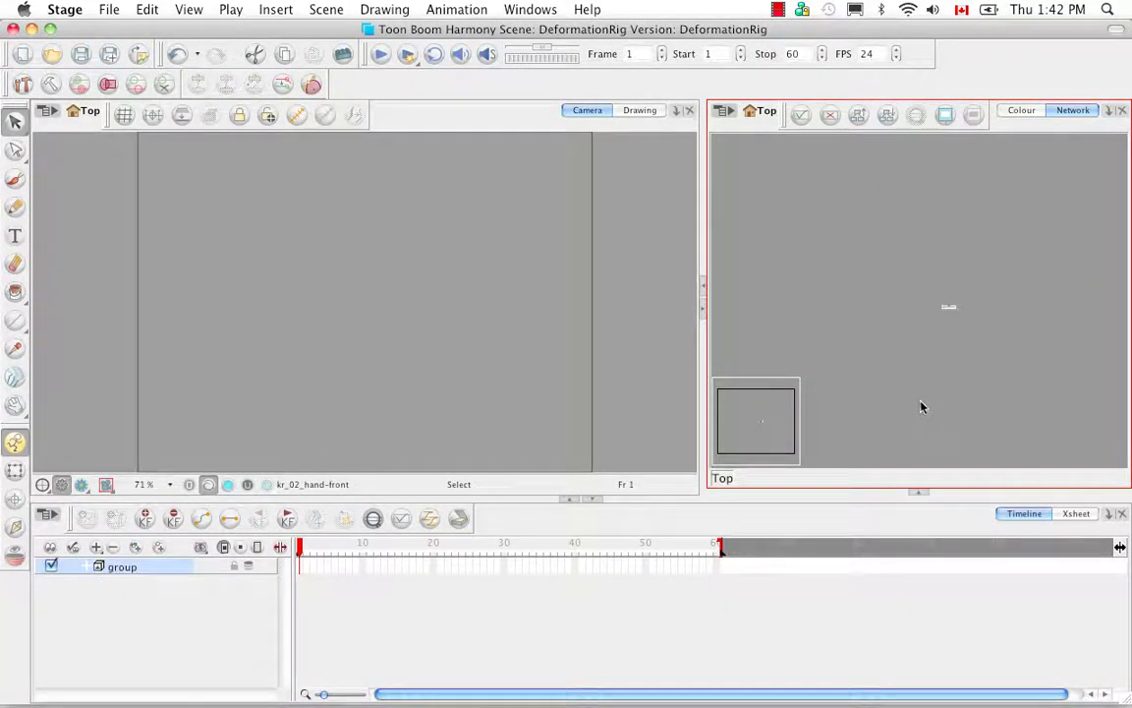
{"action": "scroll", "coordinate": [851, 333], "scroll_direction": "up", "scroll_amount": 6}
{"action": "scroll", "coordinate": [851, 333], "scroll_direction": "up", "scroll_amount": 2}
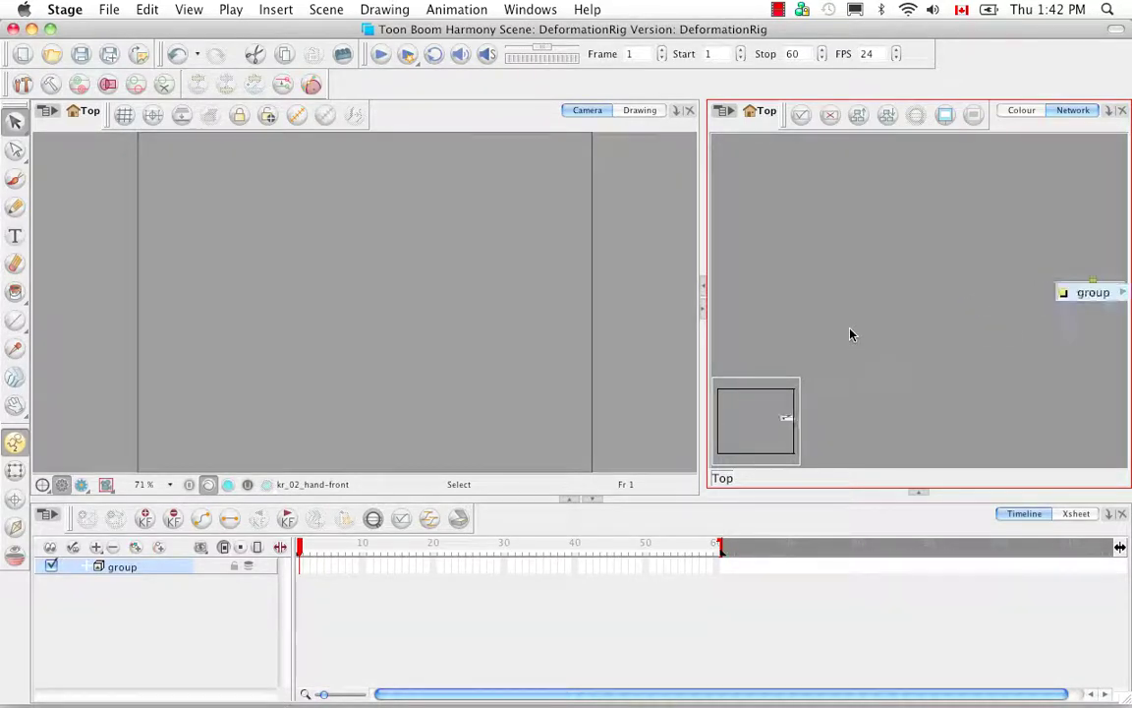
{"action": "left_click_drag", "start_coordinate": [951, 313], "coordinate": [784, 338]}
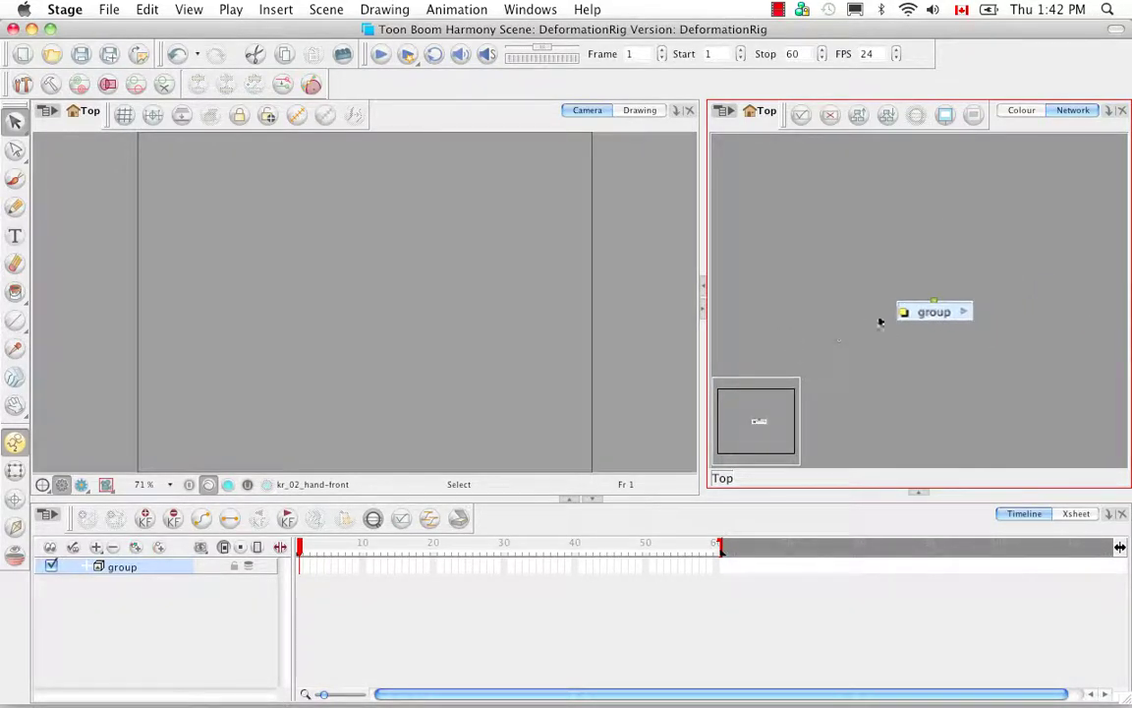
Step: Rename the new group KR_MASTER in its layer properties
{"action": "left_click", "coordinate": [902, 314]}
{"action": "left_click_drag", "start_coordinate": [394, 210], "coordinate": [737, 224]}
{"action": "key", "text": "Tab"}
{"action": "type", "text": "kr"}
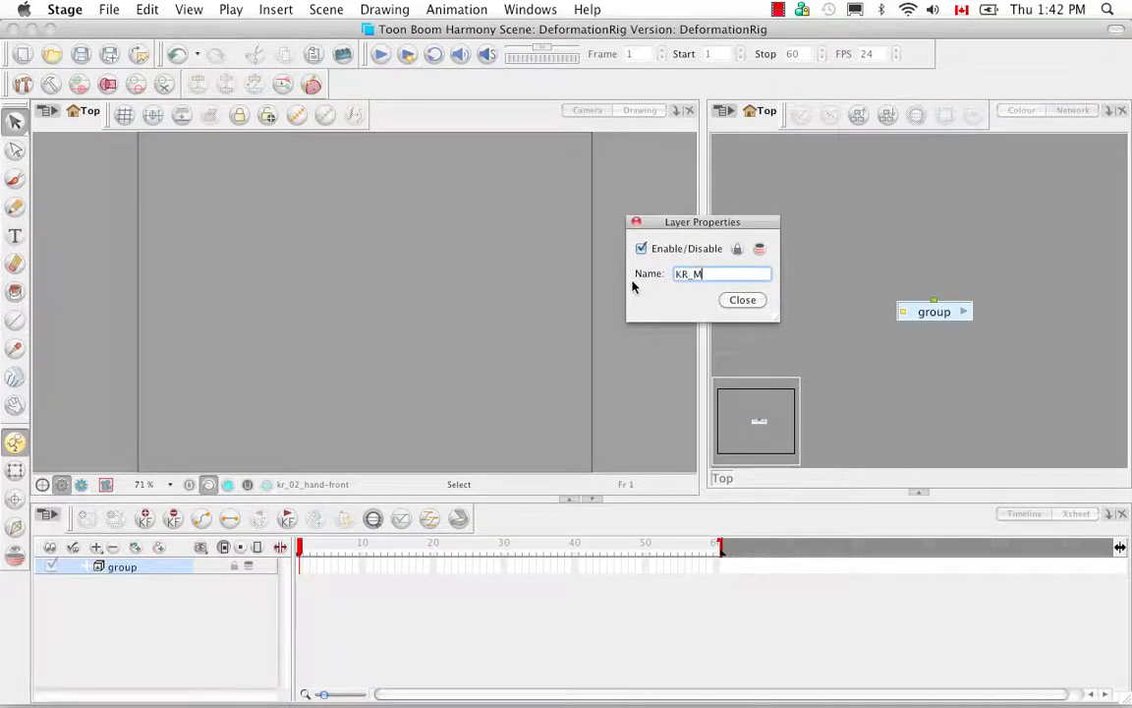
{"action": "type", "text": "_MASTER"}
{"action": "left_click", "coordinate": [743, 300]}
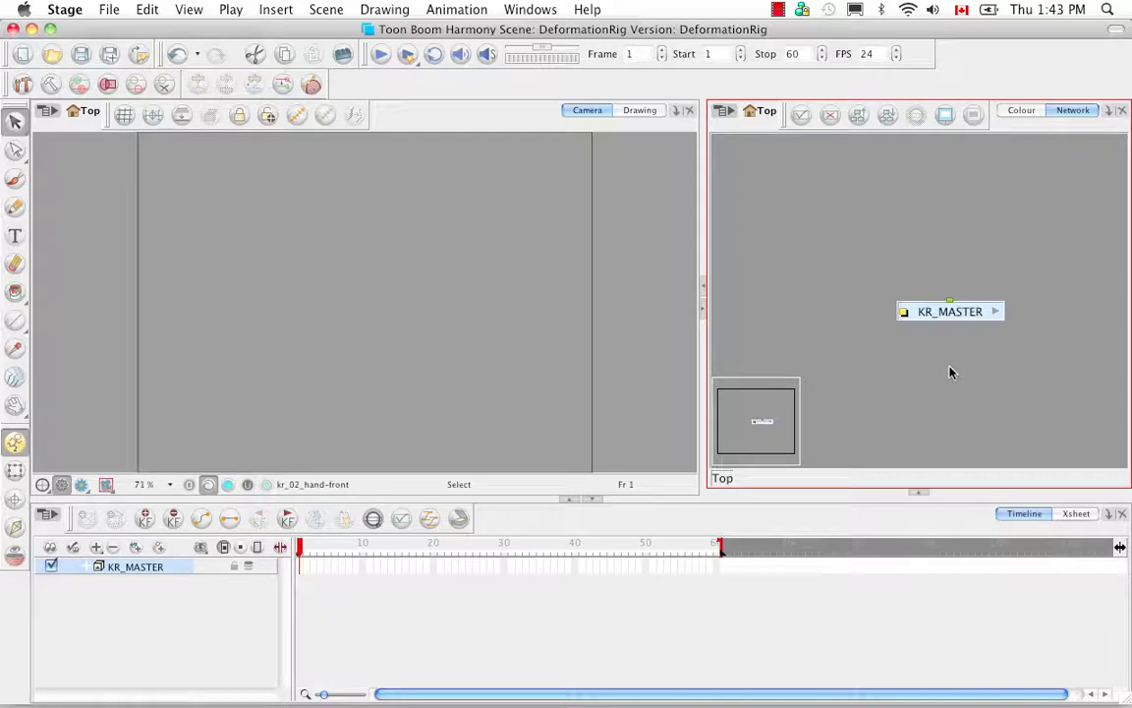
Step: Add a Multi-Port-Out module from the full module list inside the KR_MASTER group, near the Composite
{"action": "left_click", "coordinate": [995, 312]}
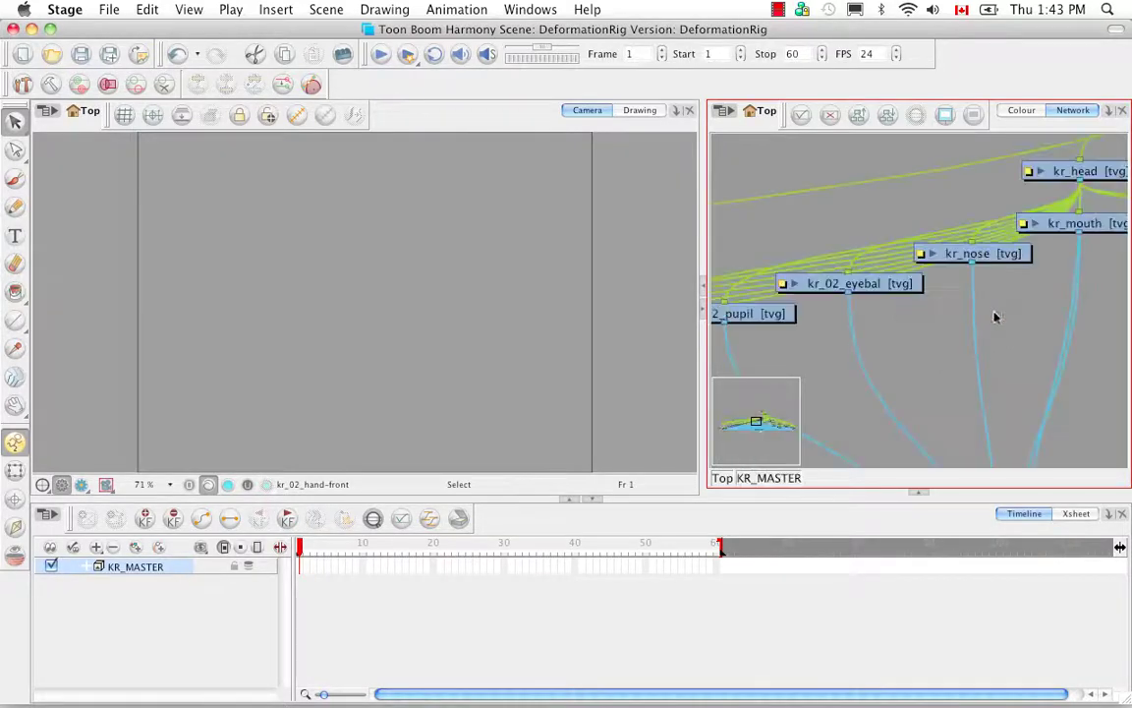
{"action": "scroll", "coordinate": [959, 401], "scroll_direction": "down", "scroll_amount": 10}
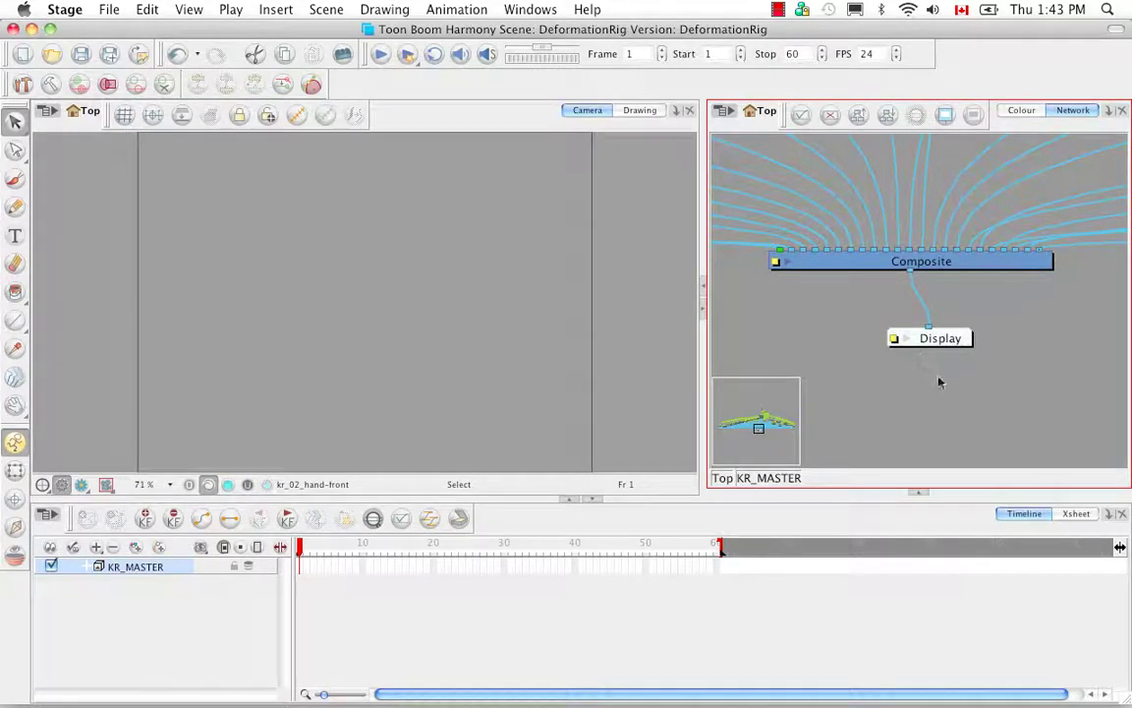
{"action": "left_click", "coordinate": [918, 493]}
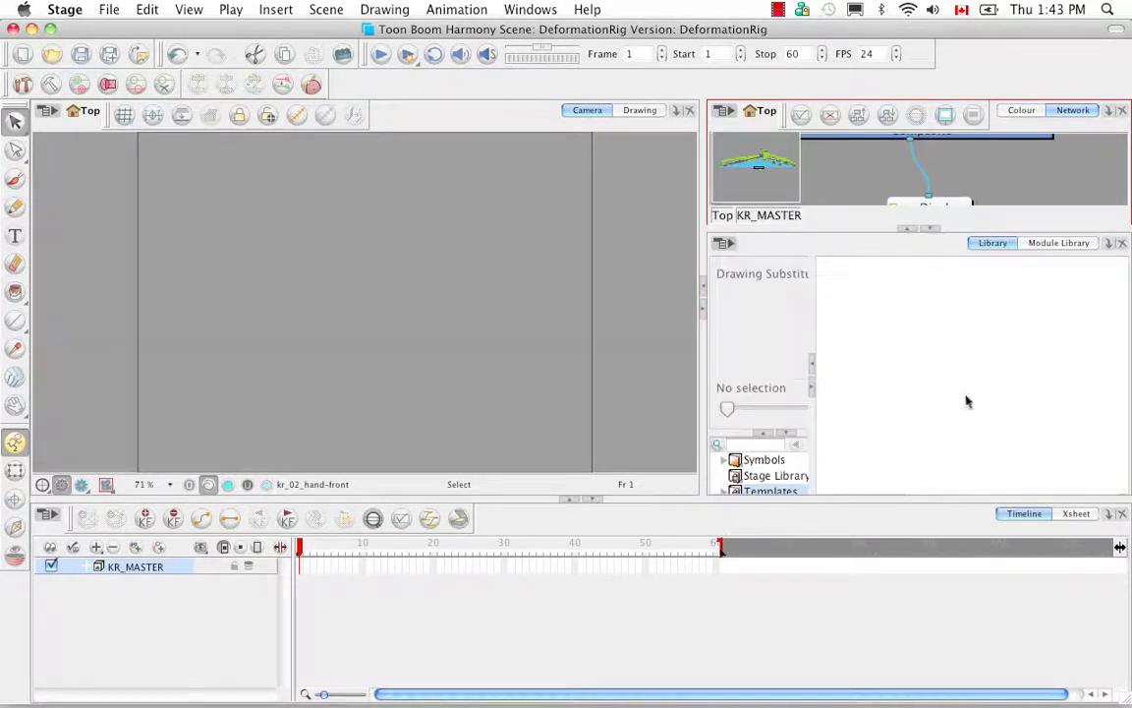
{"action": "left_click", "coordinate": [1057, 243]}
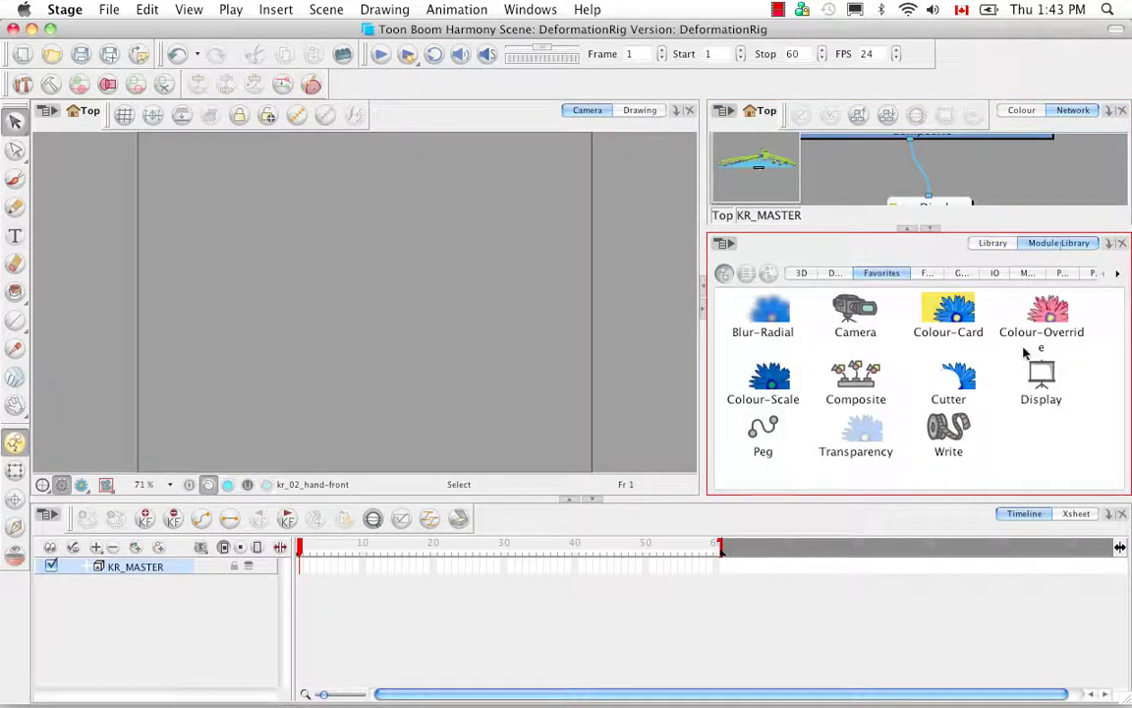
{"action": "left_click", "coordinate": [1106, 275]}
{"action": "left_click", "coordinate": [1079, 273]}
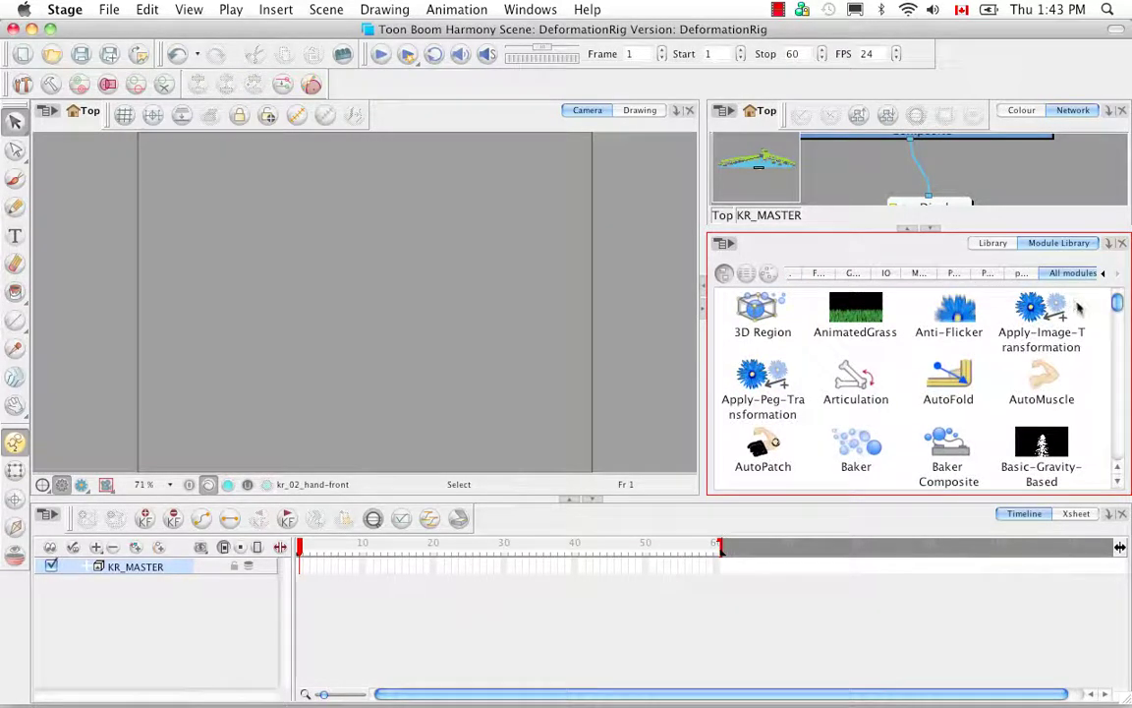
{"action": "left_click_drag", "start_coordinate": [1118, 308], "coordinate": [1116, 407]}
{"action": "left_click", "coordinate": [948, 354]}
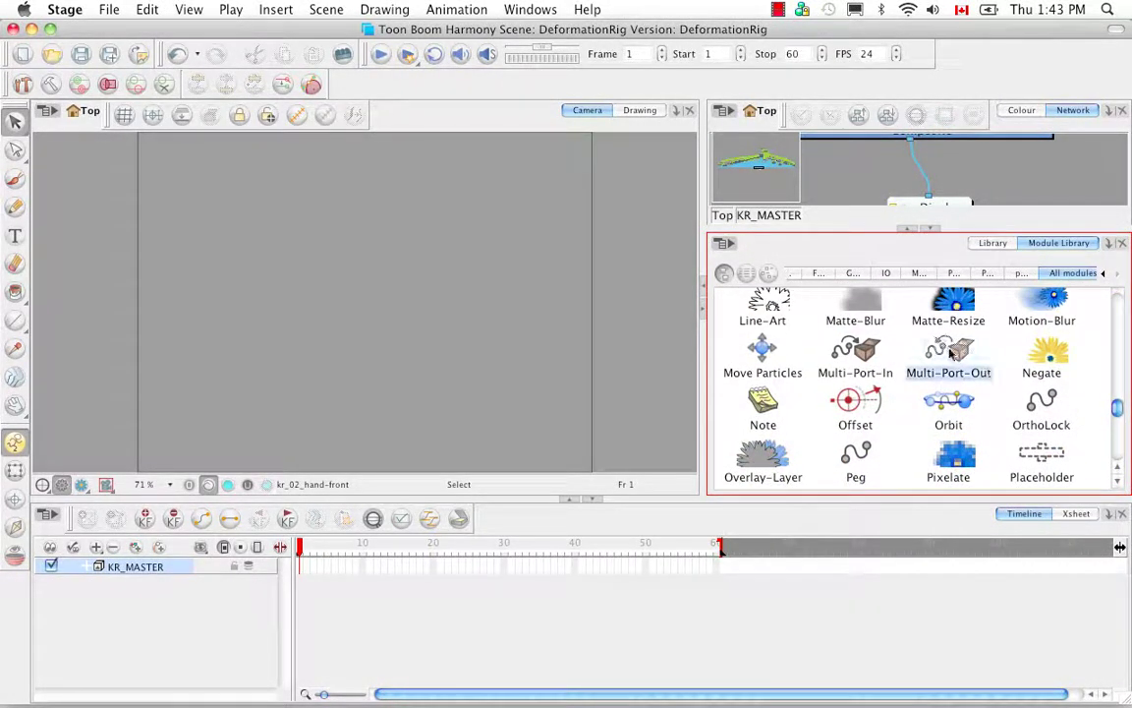
{"action": "left_click_drag", "start_coordinate": [986, 198], "coordinate": [944, 169]}
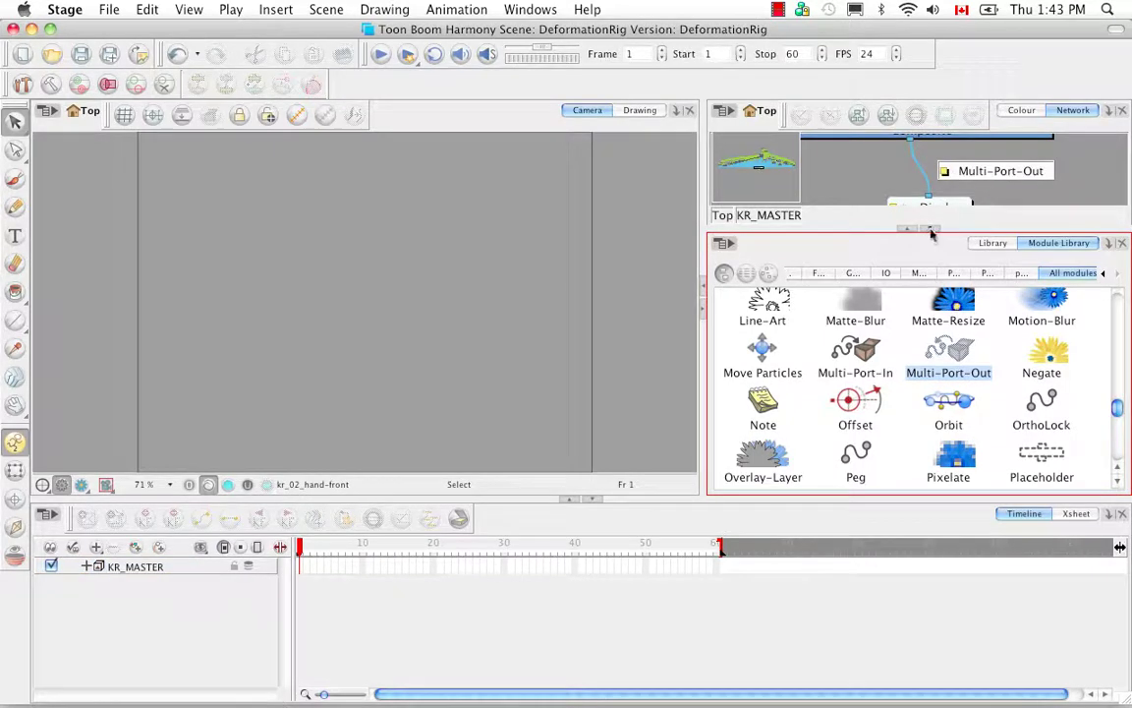
Step: Move the Display module aside, connect the Composite's output to the Multi-Port-Out, and return to the top level of the network
{"action": "left_click", "coordinate": [919, 228]}
{"action": "left_click_drag", "start_coordinate": [954, 340], "coordinate": [813, 332]}
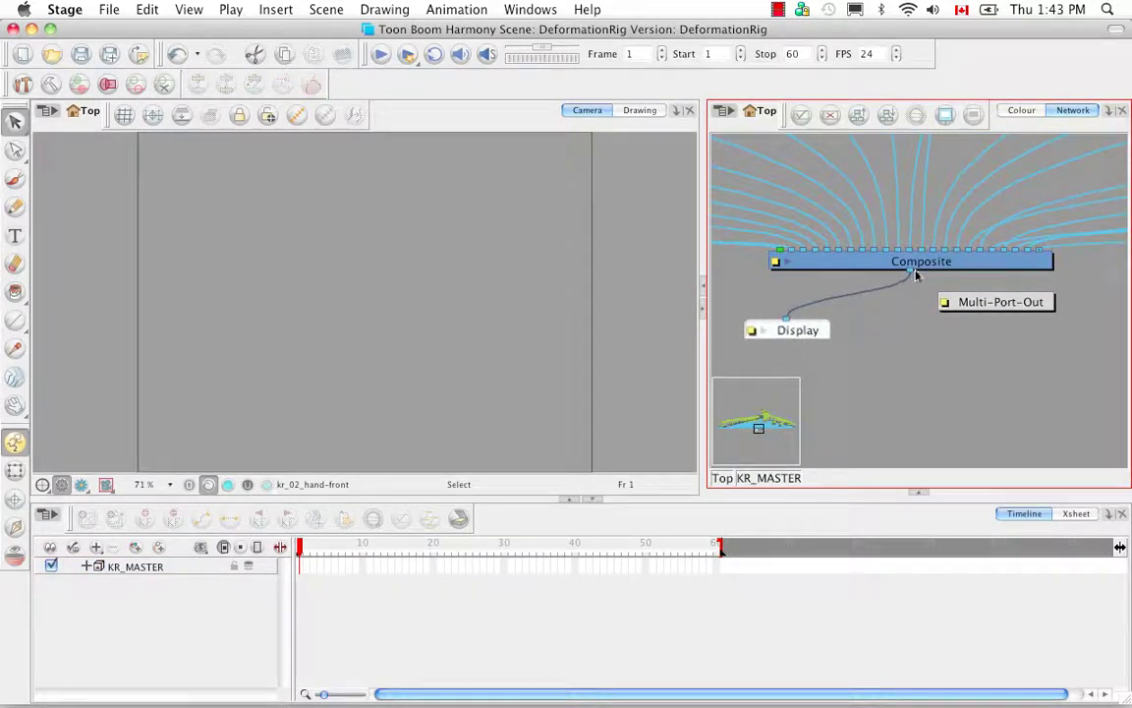
{"action": "left_click_drag", "start_coordinate": [912, 274], "coordinate": [977, 321]}
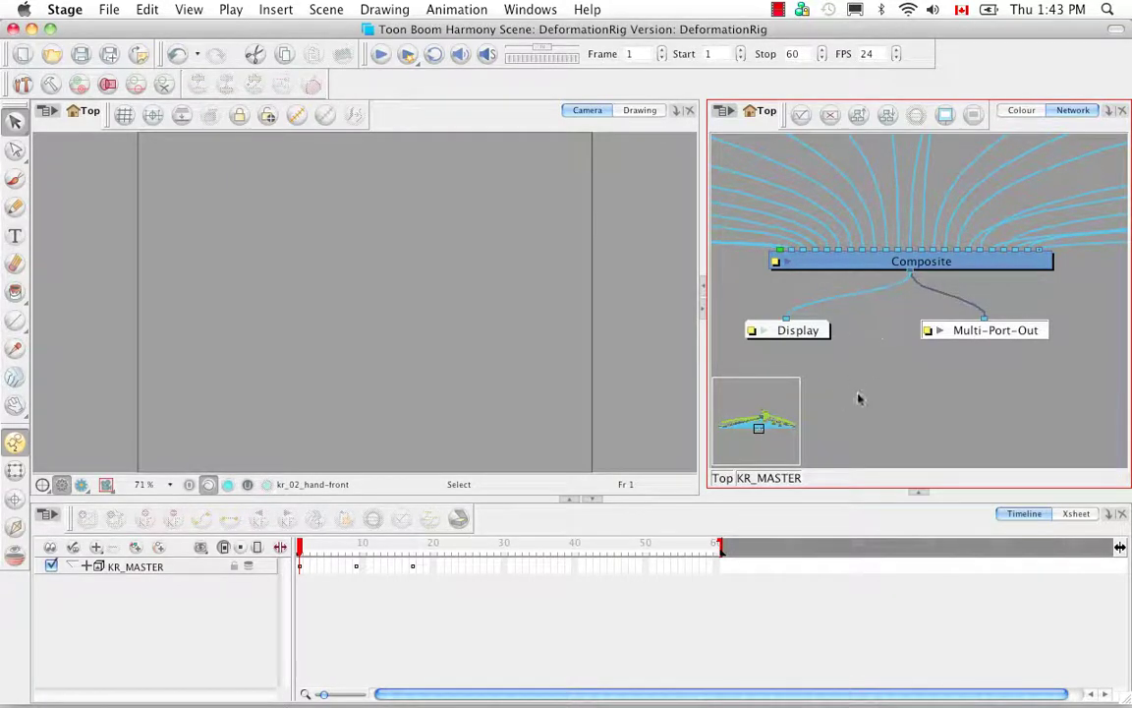
{"action": "left_click", "coordinate": [724, 479]}
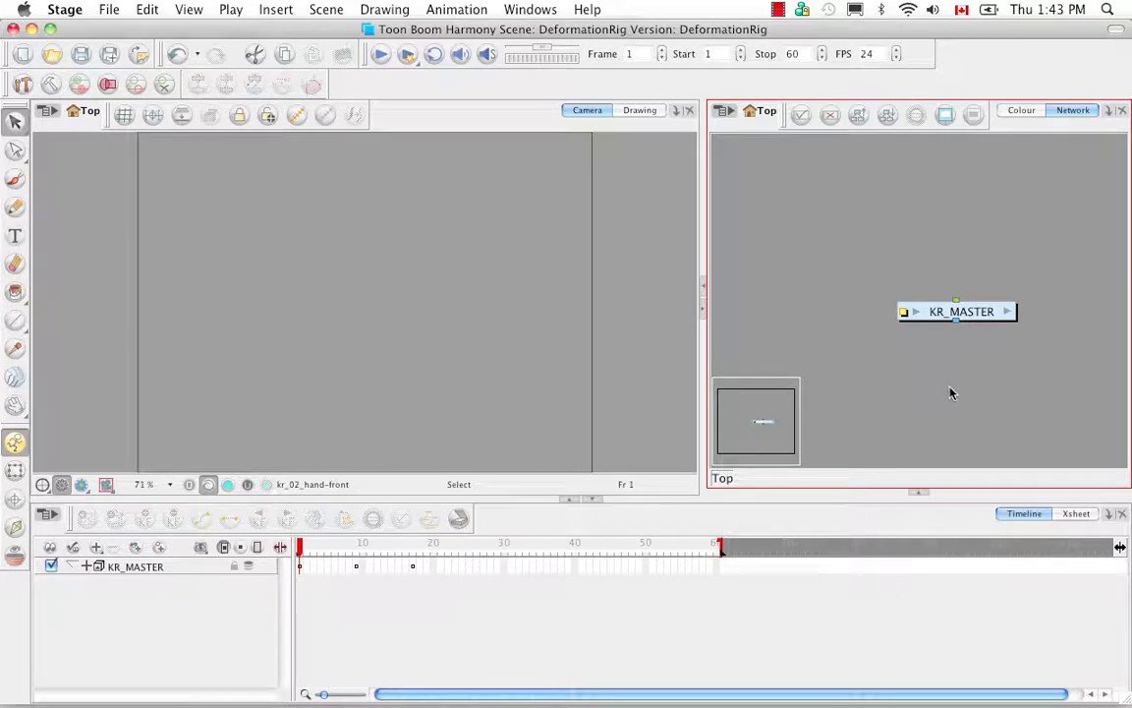
Step: Bring the template Library back into view in place of the Module Library
{"action": "left_click", "coordinate": [922, 493]}
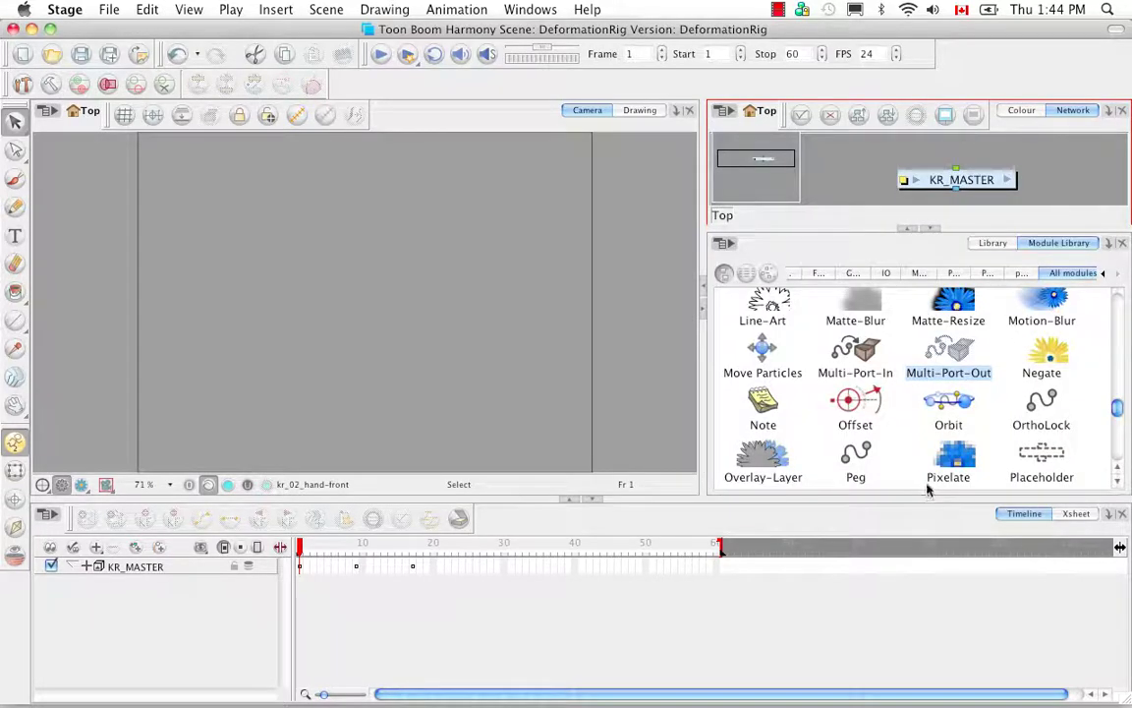
{"action": "left_click", "coordinate": [989, 246]}
{"action": "left_click", "coordinate": [991, 244]}
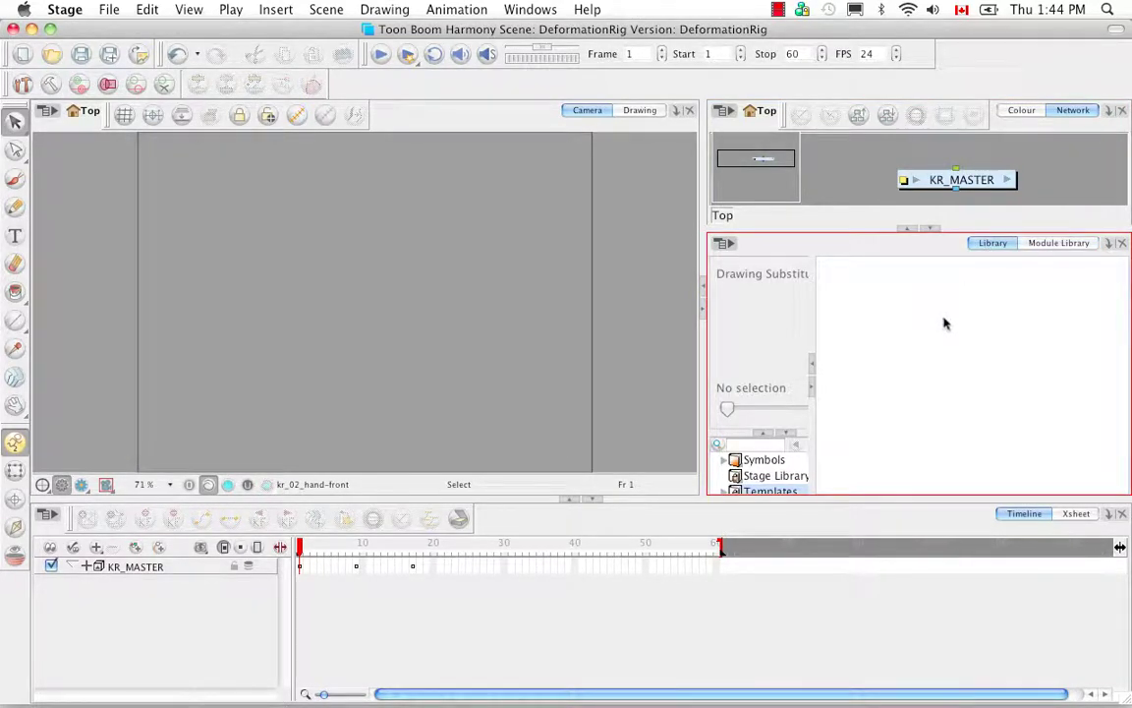
Step: Expand the KR_MASTER group in the timeline and shorten the scene to 20 frames
{"action": "left_click", "coordinate": [72, 568]}
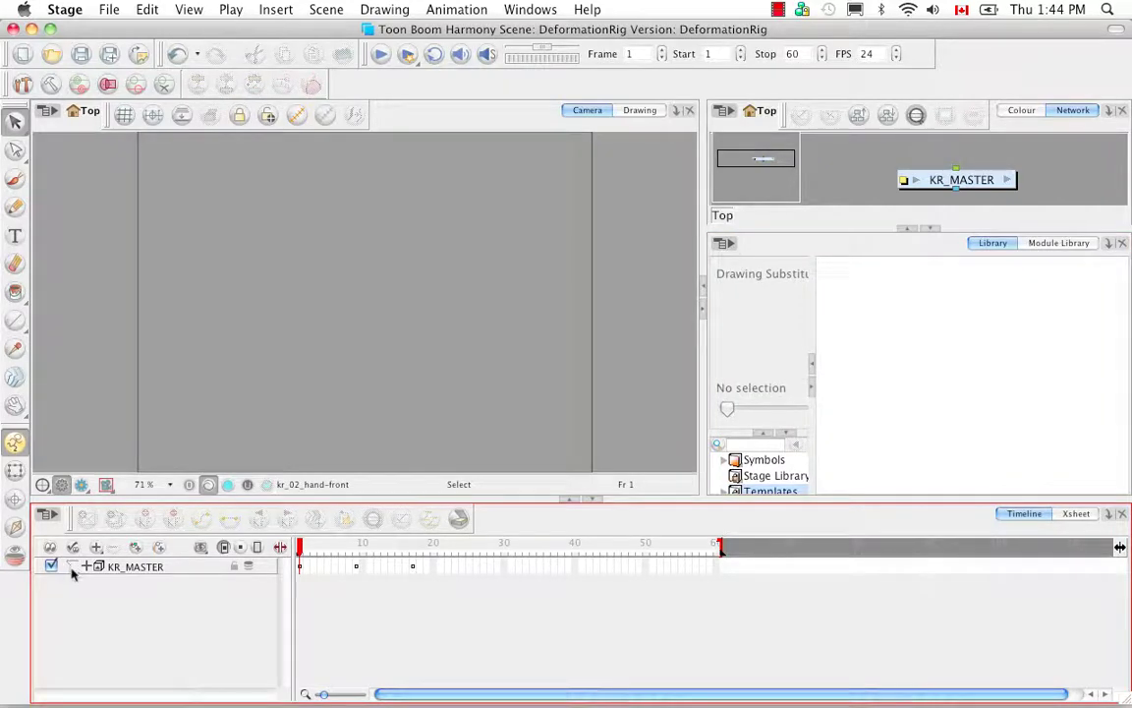
{"action": "left_click", "coordinate": [84, 568]}
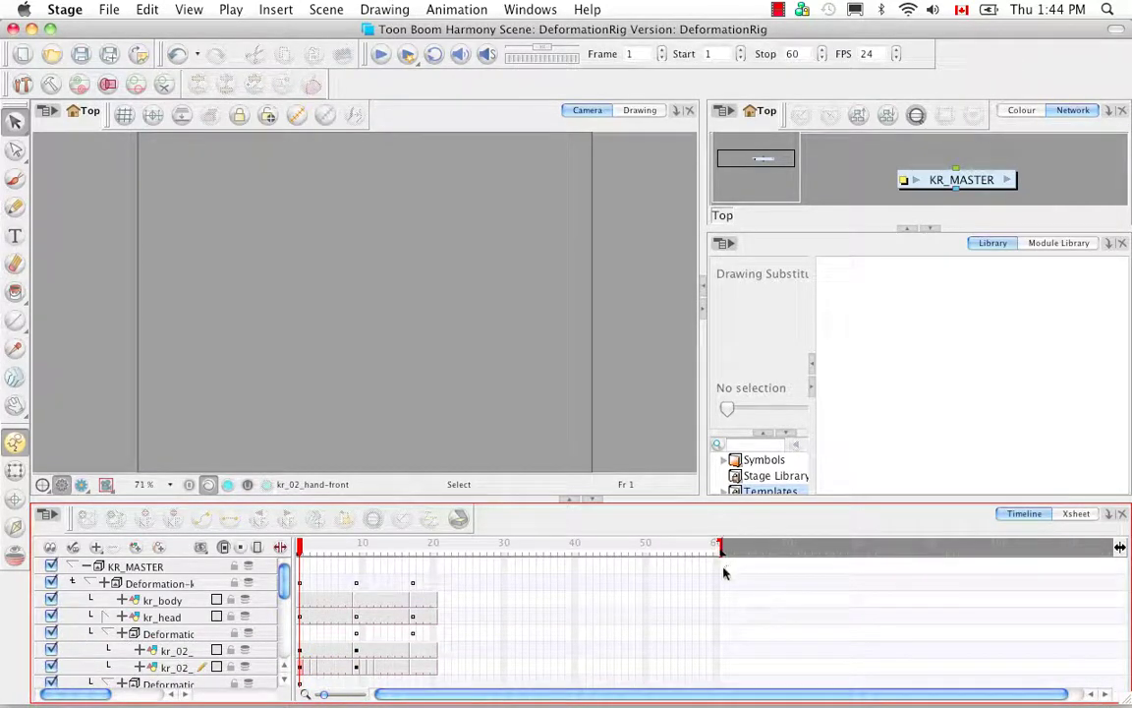
{"action": "left_click_drag", "start_coordinate": [720, 546], "coordinate": [449, 566]}
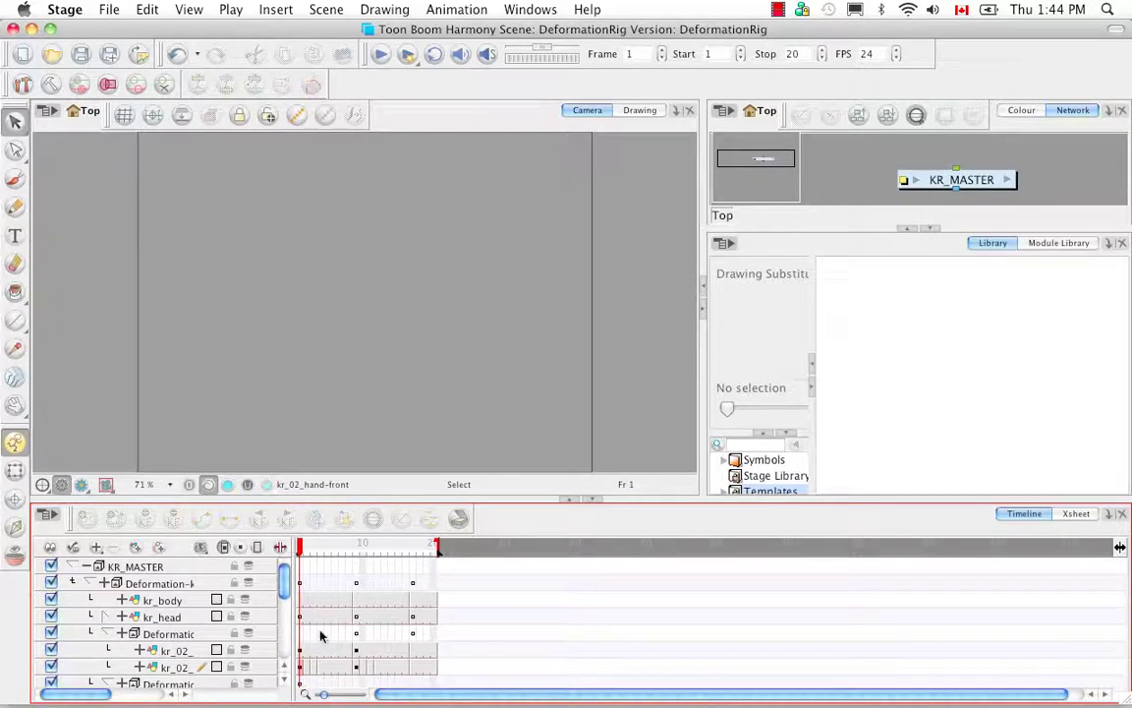
Step: Collapse the top Deformation layer under KR_MASTER and insert a keyframe on it at frame 1
{"action": "left_click", "coordinate": [92, 583]}
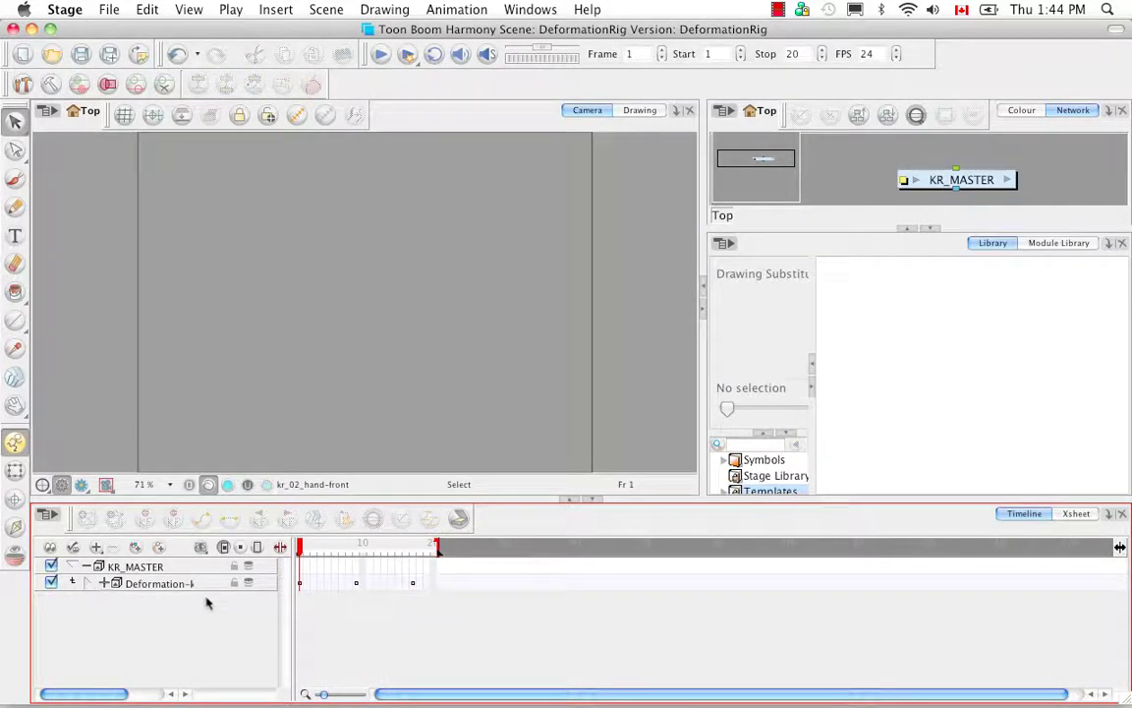
{"action": "left_click_drag", "start_coordinate": [114, 694], "coordinate": [84, 688]}
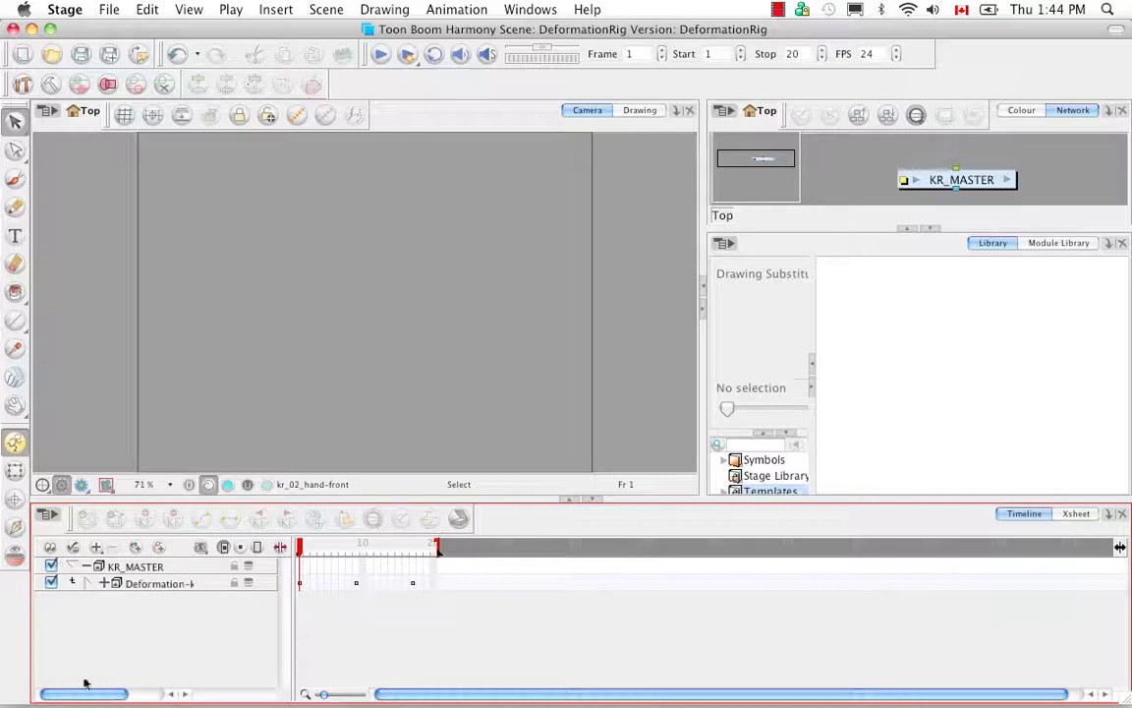
{"action": "left_click", "coordinate": [299, 588]}
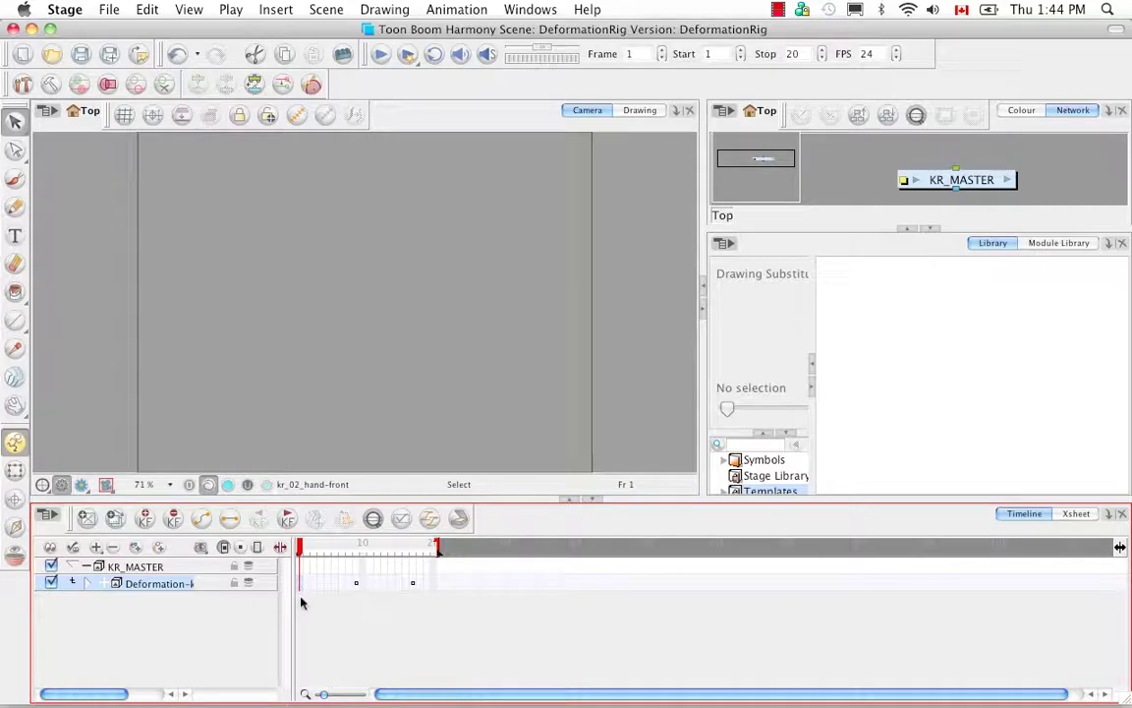
{"action": "right_click", "coordinate": [300, 584]}
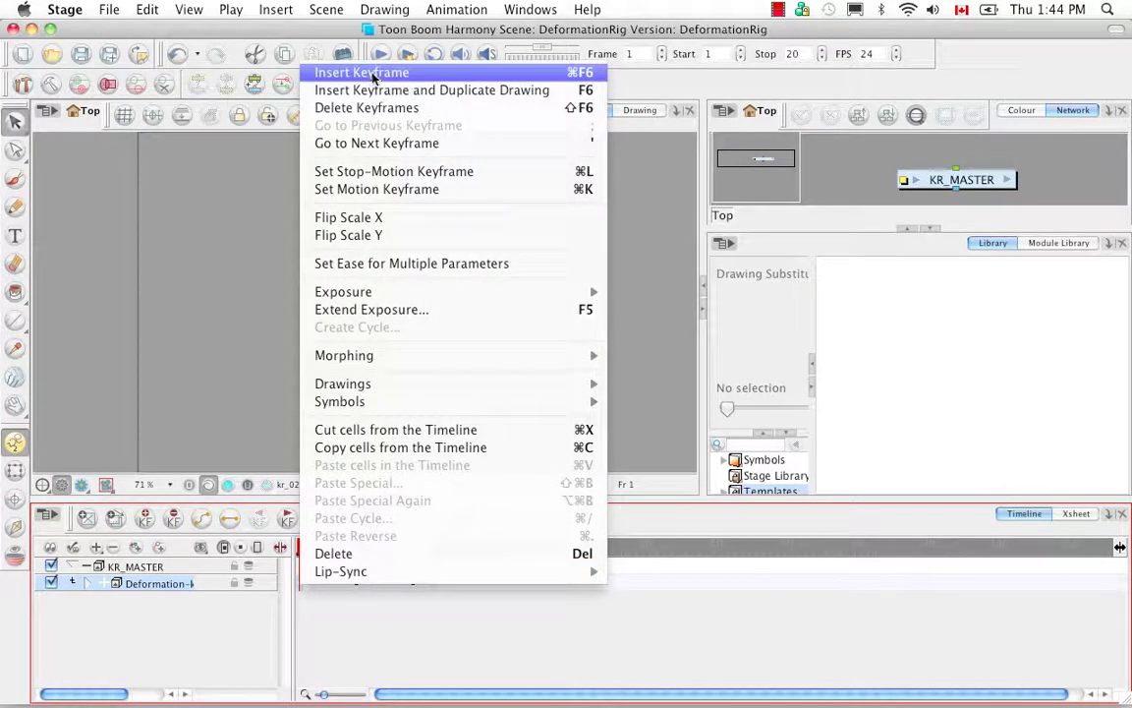
{"action": "left_click", "coordinate": [600, 75]}
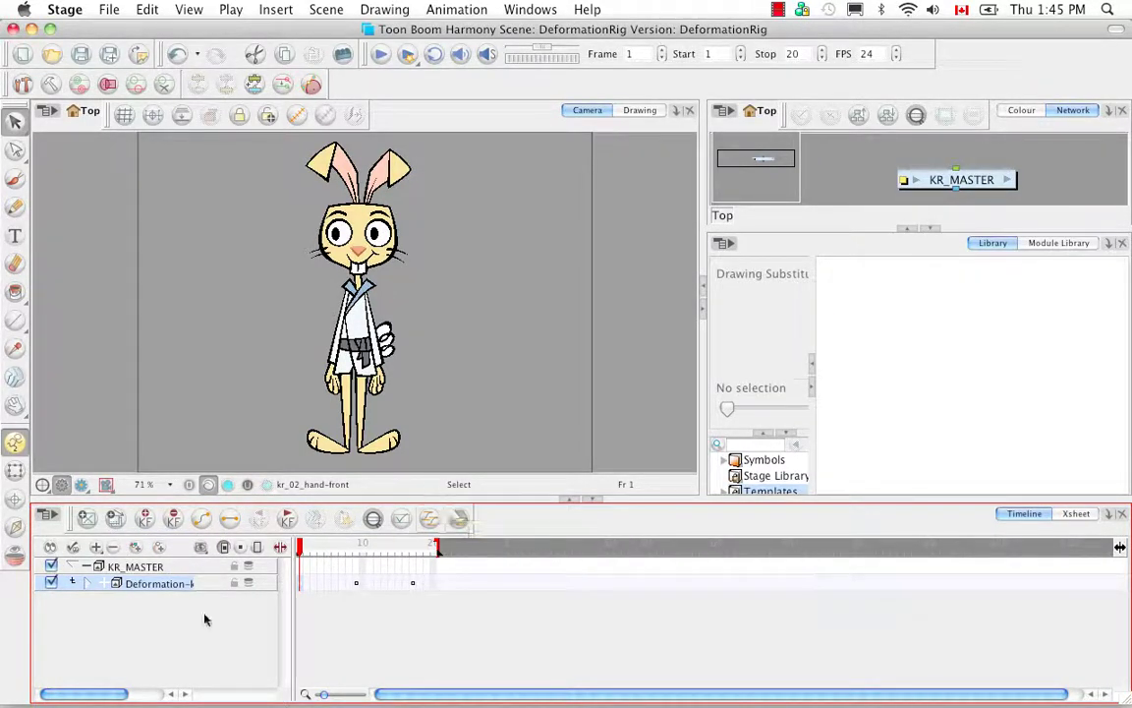
Step: Expand the top Deformation layer to check its sublayers' keyframes, and move the playhead to frame 9
{"action": "left_click", "coordinate": [88, 584]}
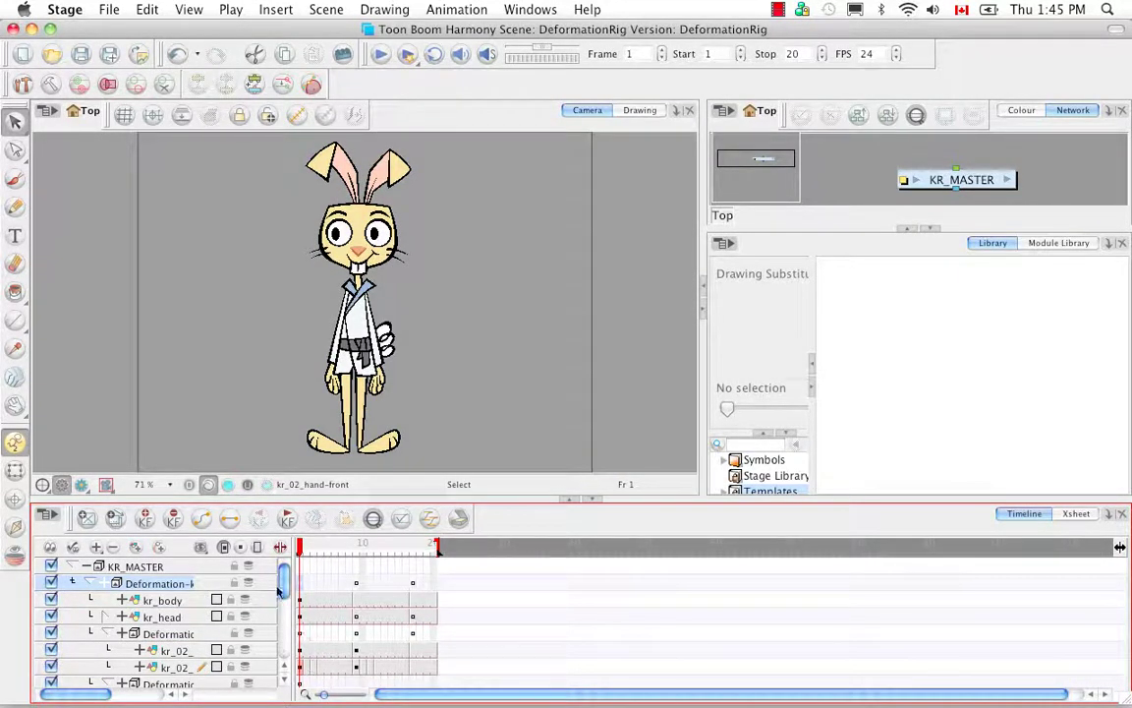
{"action": "left_click_drag", "start_coordinate": [283, 584], "coordinate": [283, 642]}
{"action": "left_click_drag", "start_coordinate": [281, 614], "coordinate": [356, 555]}
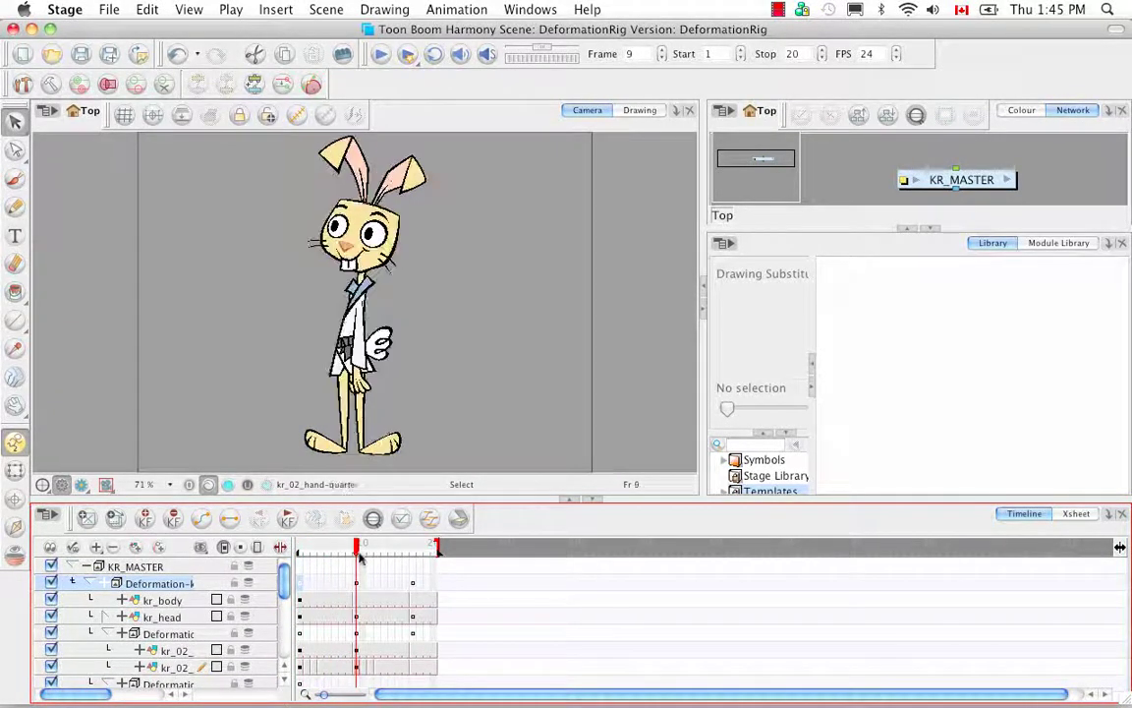
Step: Collapse the KR_MASTER hierarchy, insert a keyframe on it at frame 9, and expand the group again to check the sublayers
{"action": "left_click", "coordinate": [88, 585]}
{"action": "left_click", "coordinate": [76, 568]}
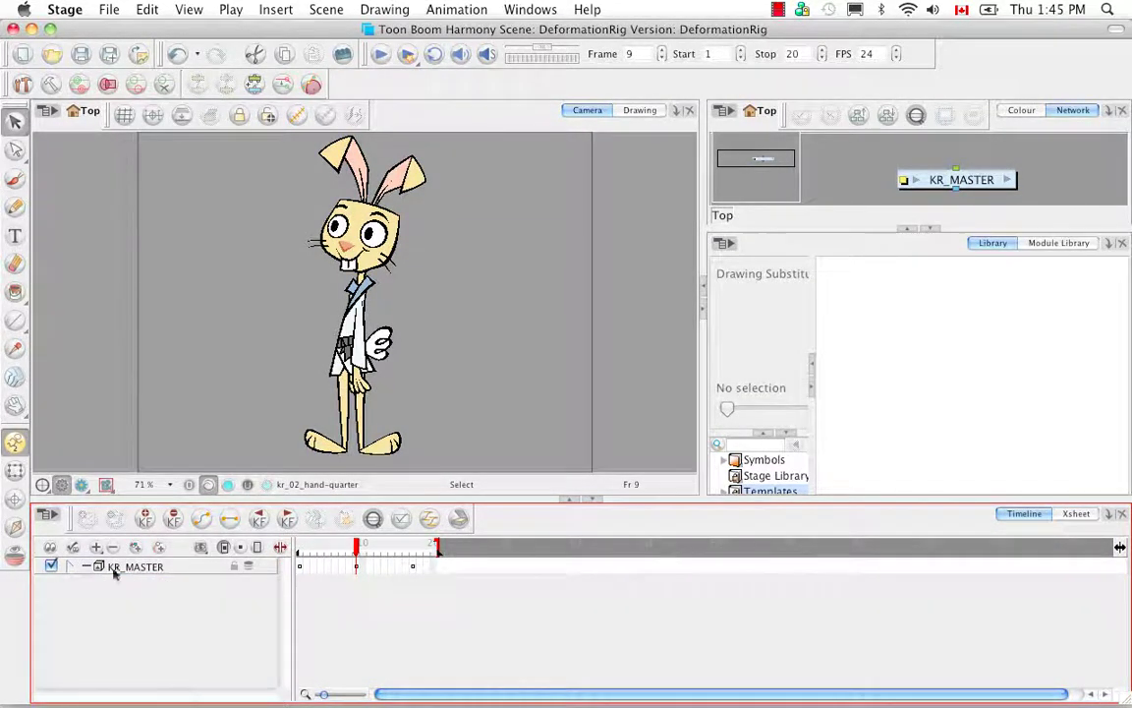
{"action": "left_click", "coordinate": [359, 567]}
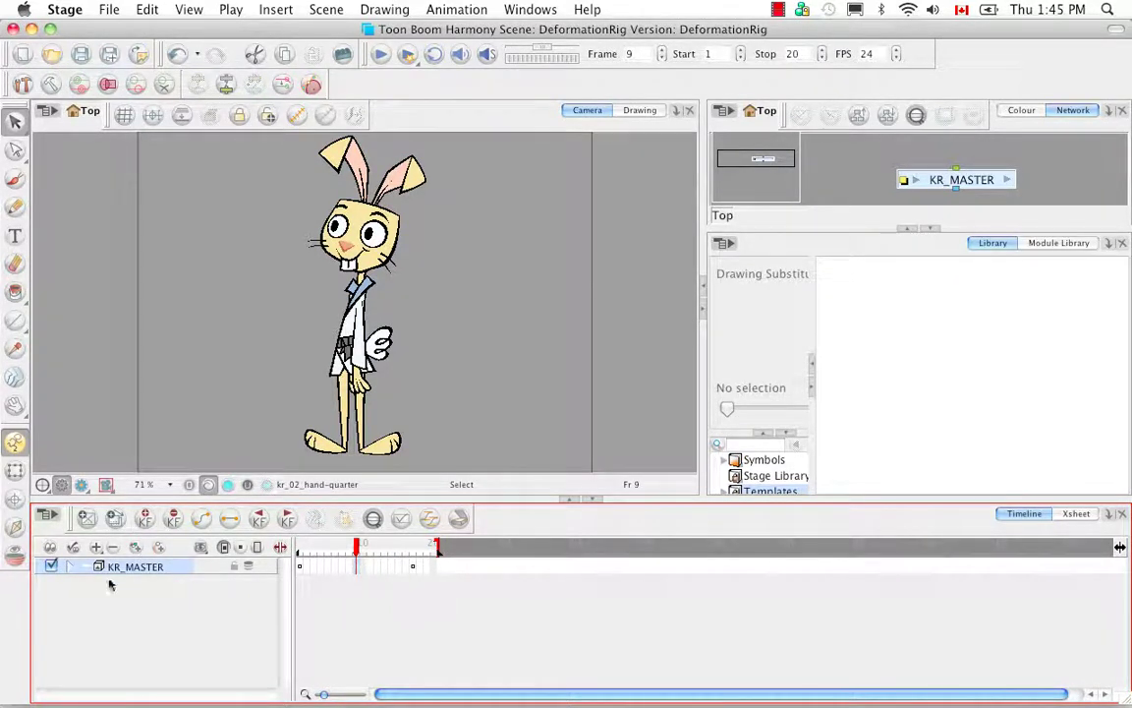
{"action": "left_click", "coordinate": [71, 567]}
{"action": "left_click", "coordinate": [72, 583]}
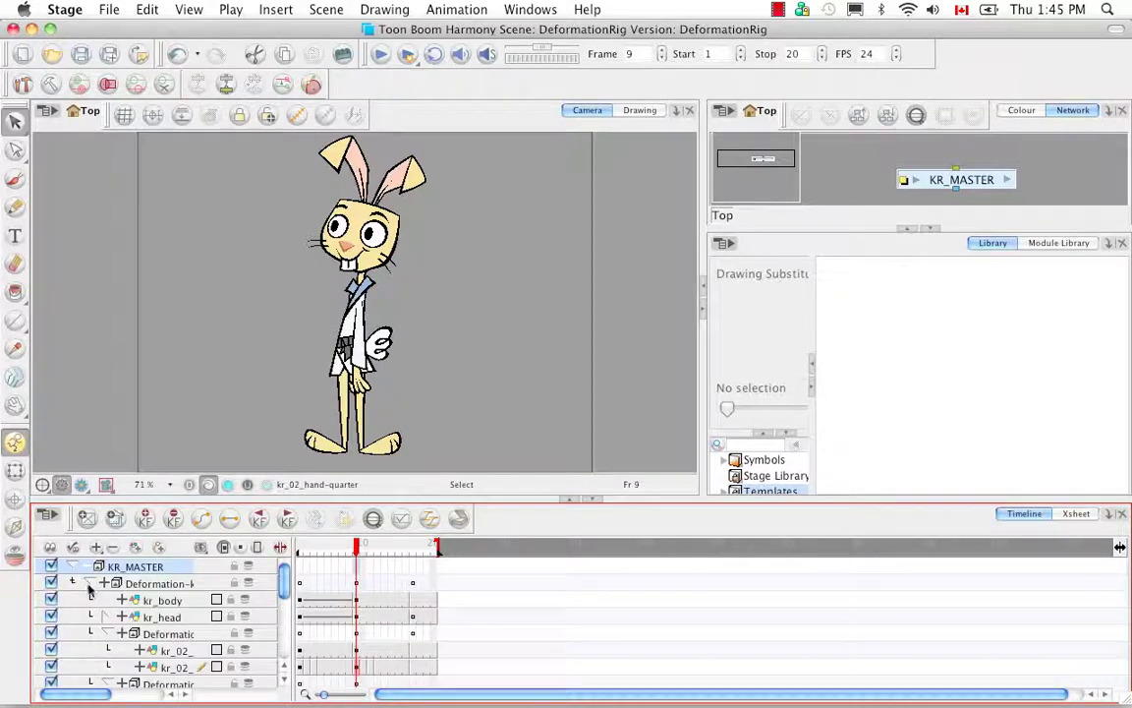
Step: Insert a keyframe on the collapsed KR_MASTER hierarchy at frame 17, and expand the group again to check the sublayers
{"action": "mouse_move", "coordinate": [285, 585]}
{"action": "left_mouse_down"}
{"action": "mouse_move", "coordinate": [286, 641]}
{"action": "mouse_move", "coordinate": [283, 580]}
{"action": "left_mouse_up"}
{"action": "left_click_drag", "start_coordinate": [356, 554], "coordinate": [413, 553]}
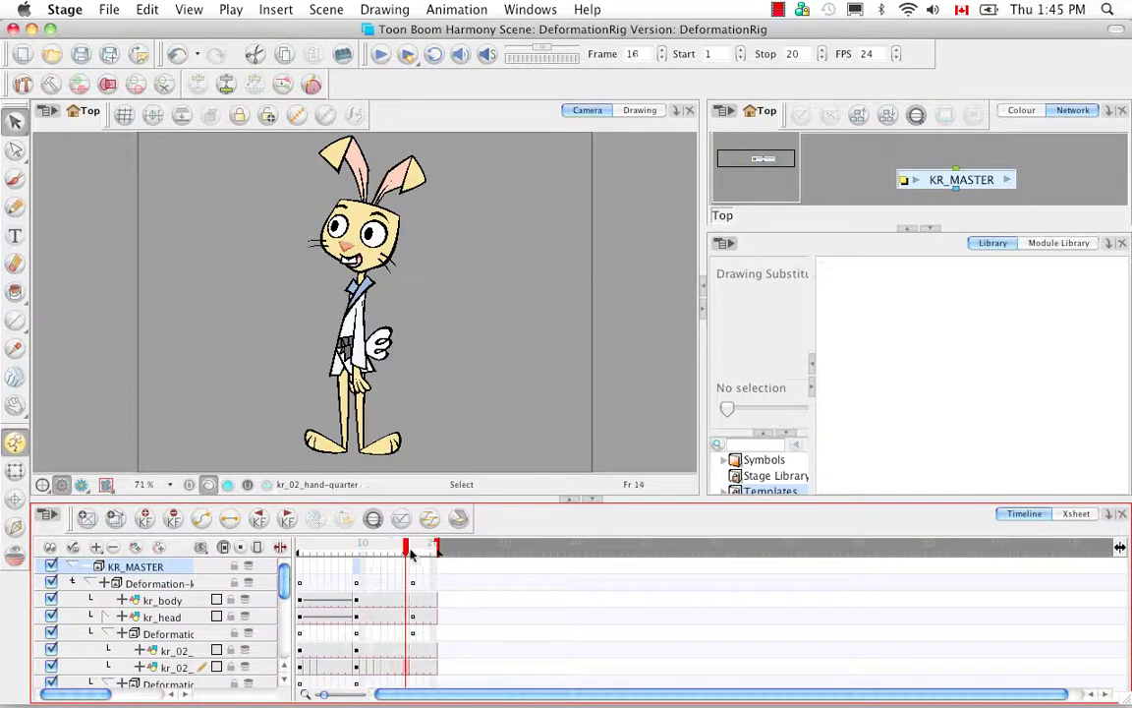
{"action": "left_click", "coordinate": [90, 582]}
{"action": "left_click", "coordinate": [76, 568]}
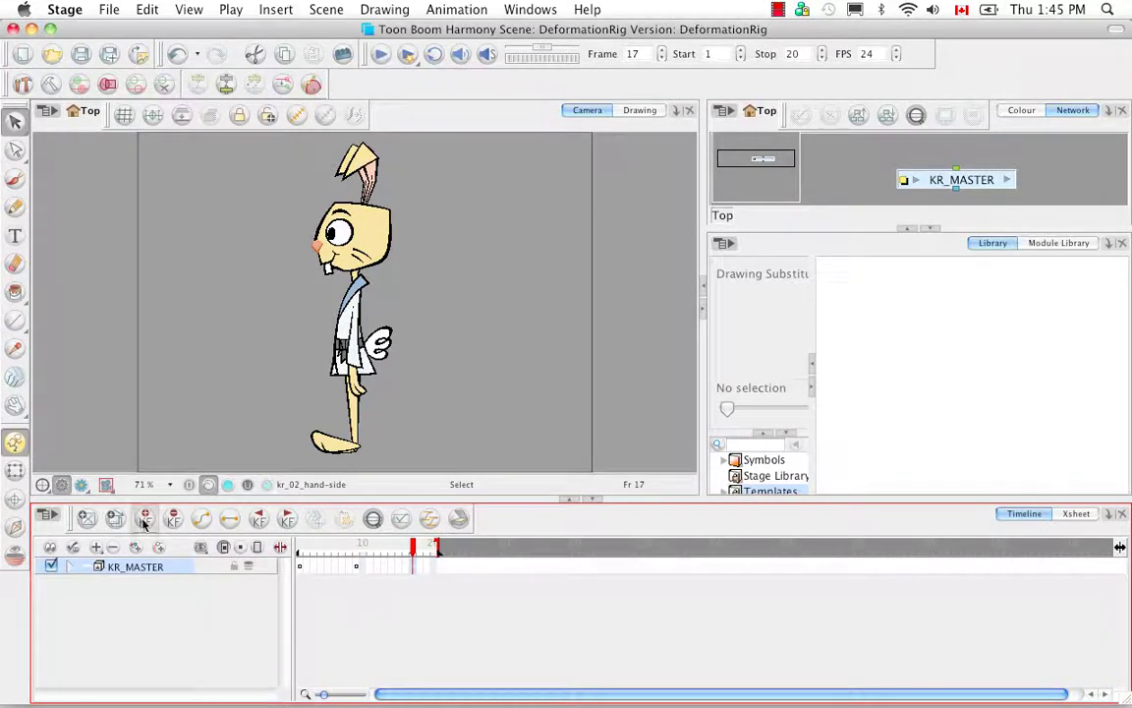
{"action": "left_click", "coordinate": [70, 568]}
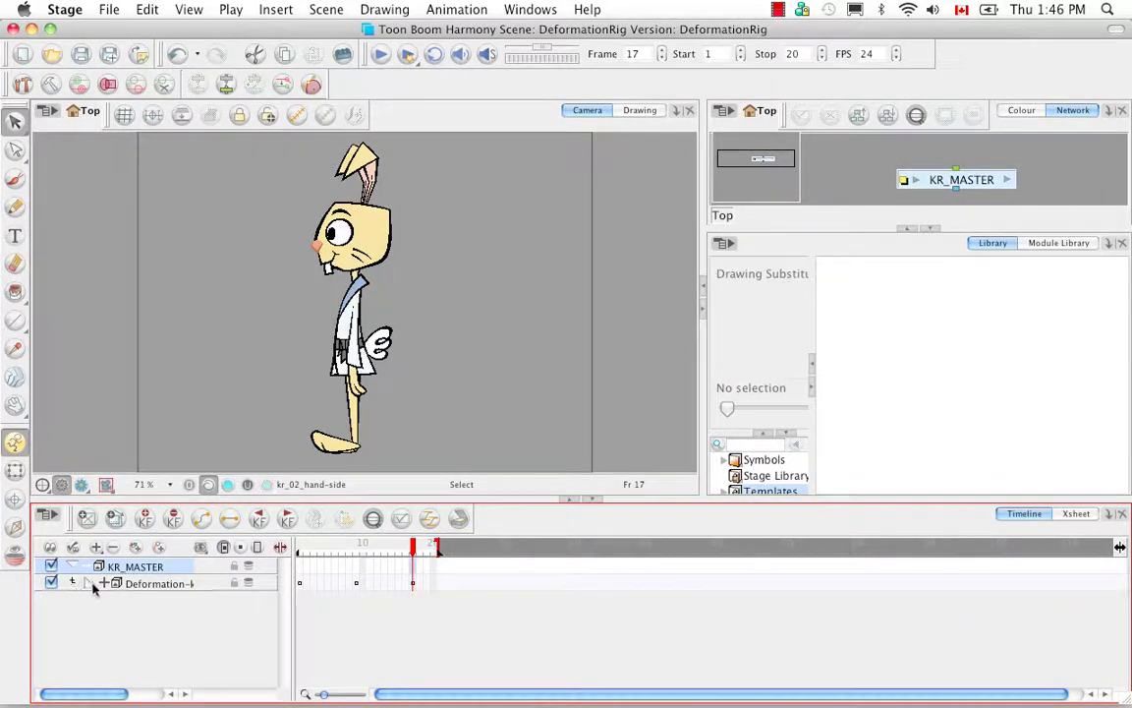
{"action": "left_click", "coordinate": [90, 582]}
{"action": "mouse_move", "coordinate": [284, 587]}
{"action": "left_mouse_down"}
{"action": "mouse_move", "coordinate": [288, 661]}
{"action": "mouse_move", "coordinate": [281, 588]}
{"action": "left_mouse_up"}
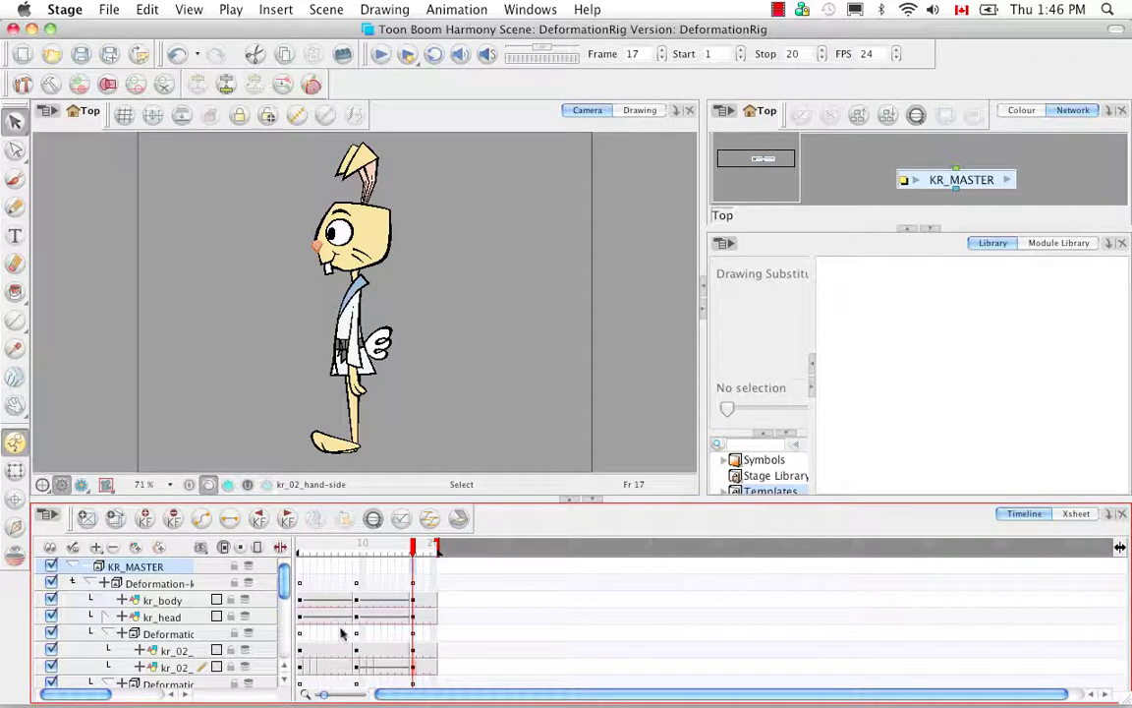
Step: Return to frame 1, collapse the top Deformation layer, and set its keyframe there to stop-motion
{"action": "key", "text": "shift+comma"}
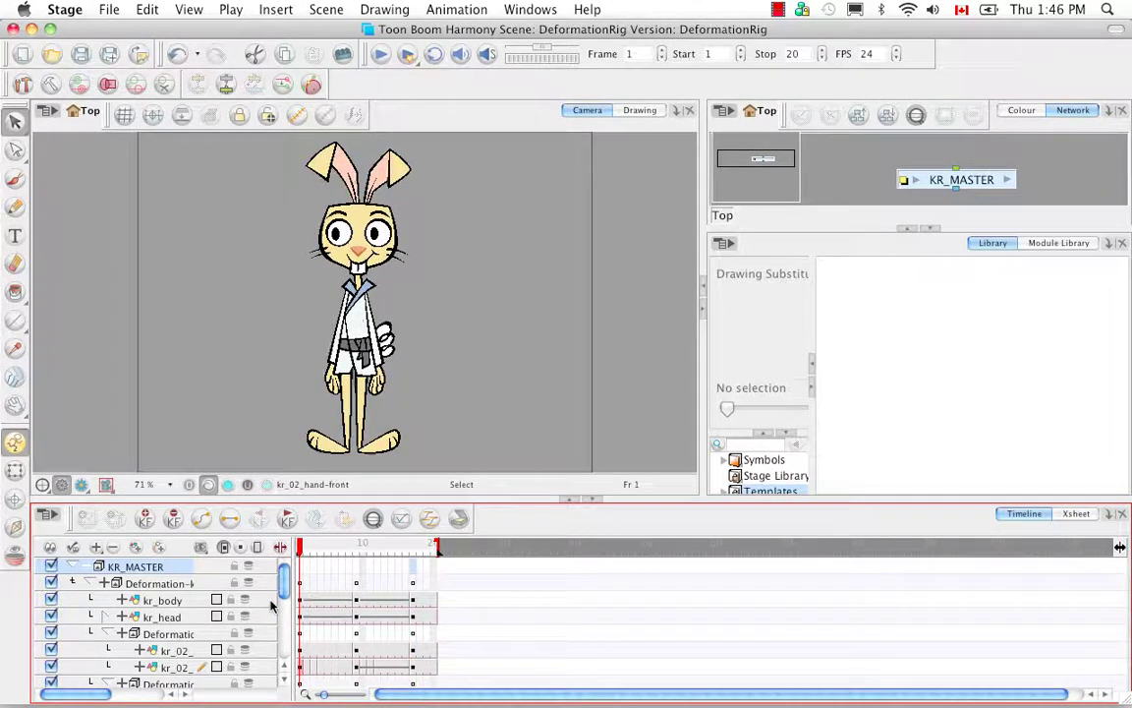
{"action": "left_click", "coordinate": [89, 585]}
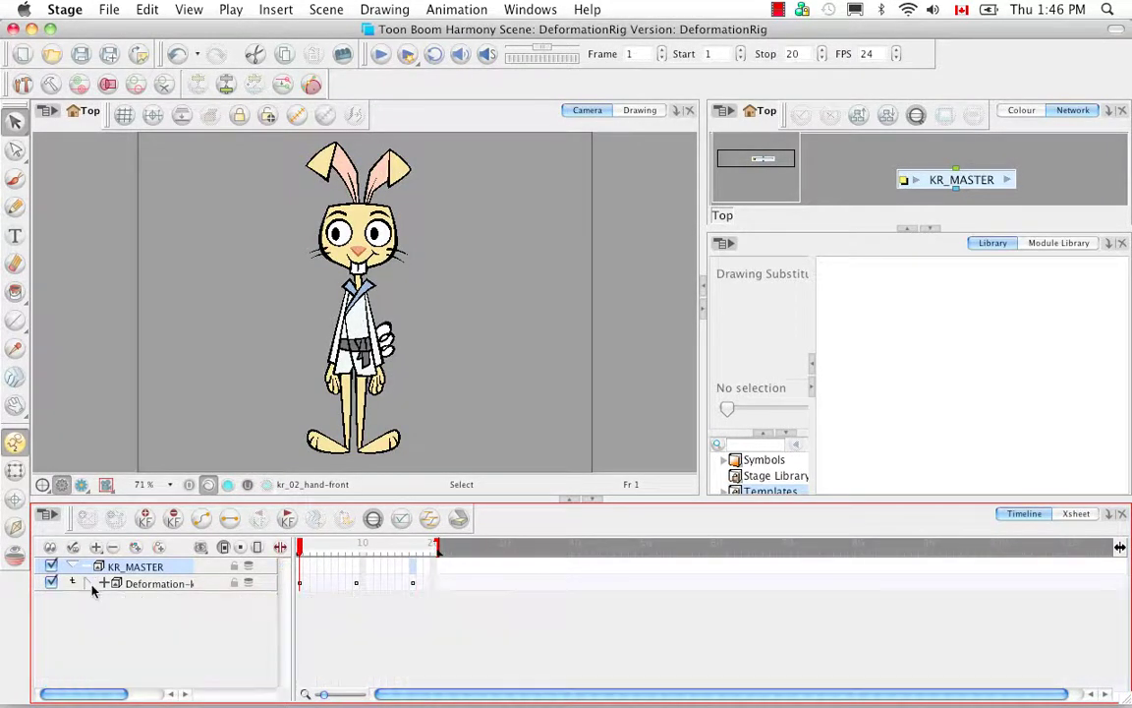
{"action": "right_click", "coordinate": [299, 591]}
{"action": "mouse_move", "coordinate": [323, 574]}
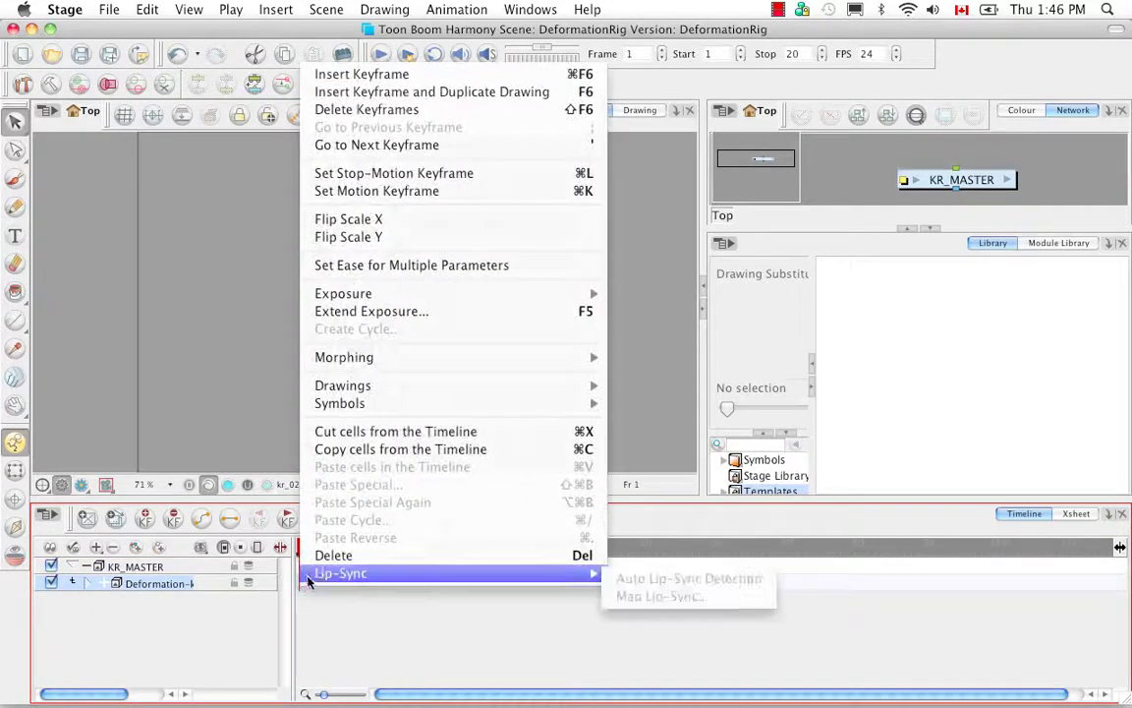
{"action": "left_click", "coordinate": [548, 175]}
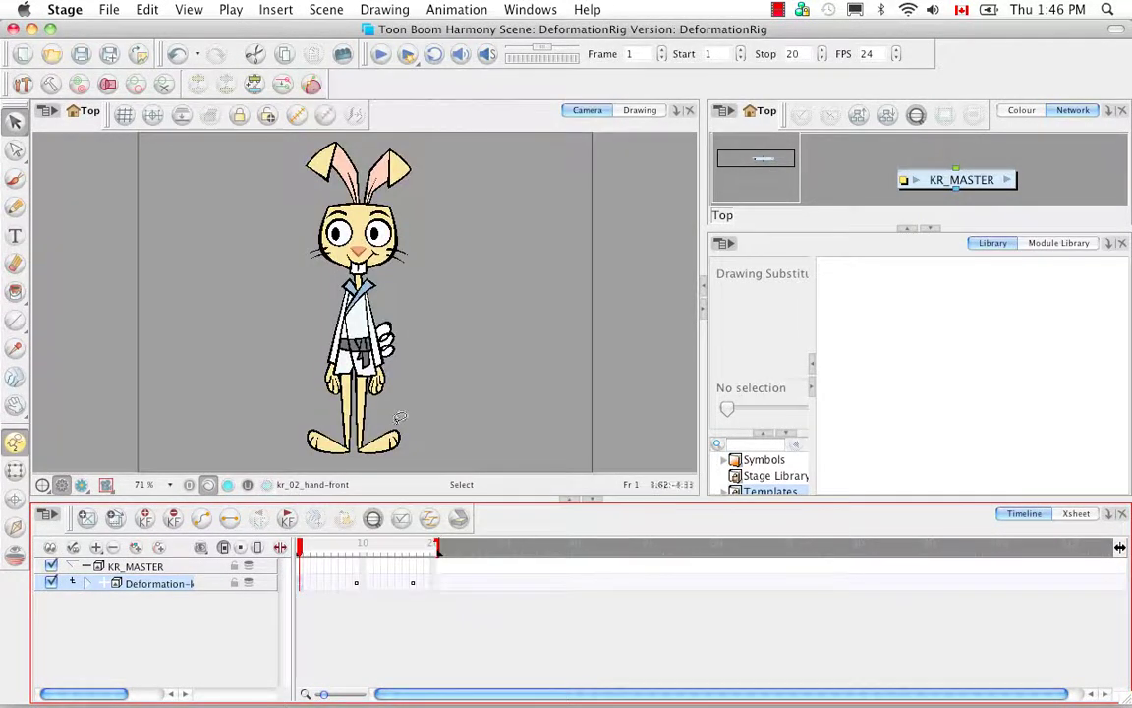
Step: Set the top Deformation layer's keyframe at frame 9 to stop-motion
{"action": "left_click", "coordinate": [321, 547]}
{"action": "mouse_move", "coordinate": [343, 552]}
{"action": "left_mouse_down"}
{"action": "mouse_move", "coordinate": [362, 551]}
{"action": "mouse_move", "coordinate": [356, 571]}
{"action": "left_mouse_up"}
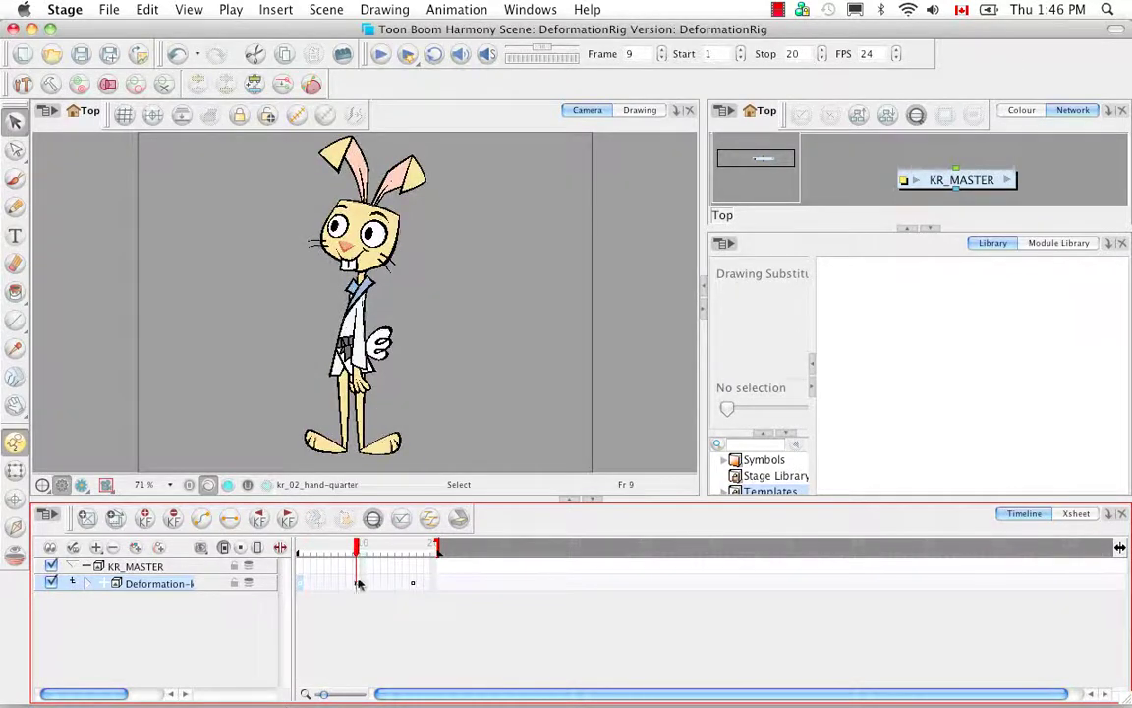
{"action": "right_click", "coordinate": [361, 589]}
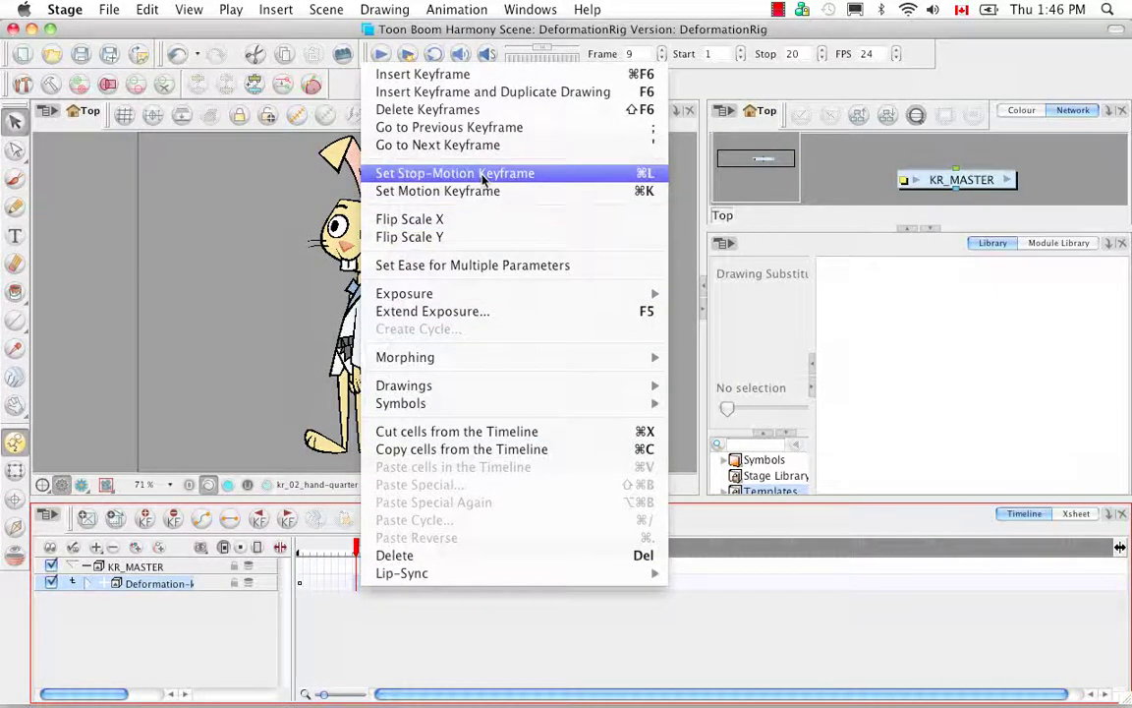
{"action": "left_click", "coordinate": [437, 173]}
Step: Set the top Deformation layer's keyframe at frame 17 to stop-motion, and expand the layer to check its sublayers
{"action": "left_click", "coordinate": [412, 583]}
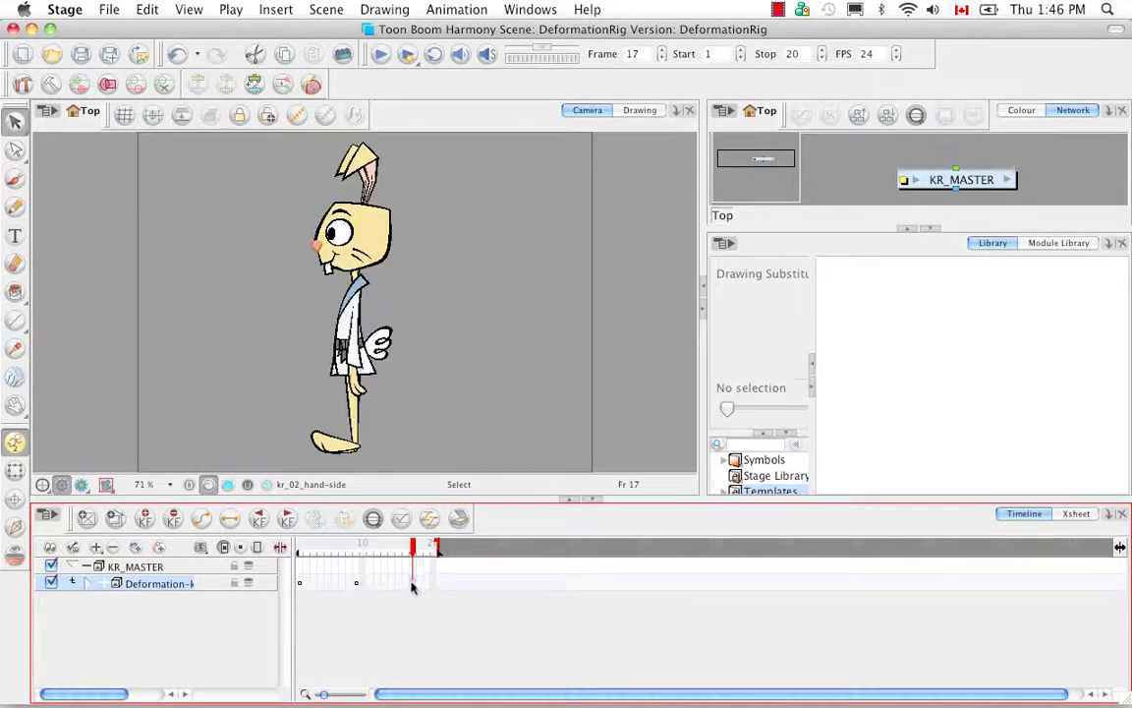
{"action": "right_click", "coordinate": [412, 584]}
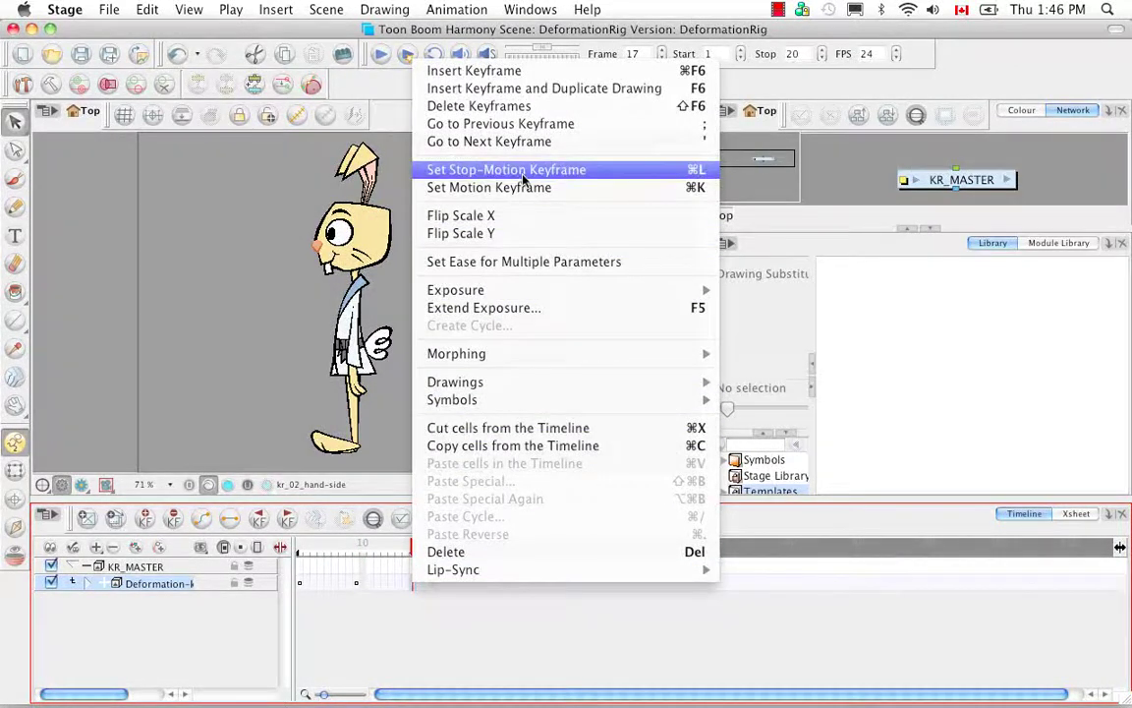
{"action": "left_click", "coordinate": [470, 169]}
{"action": "left_click", "coordinate": [83, 583]}
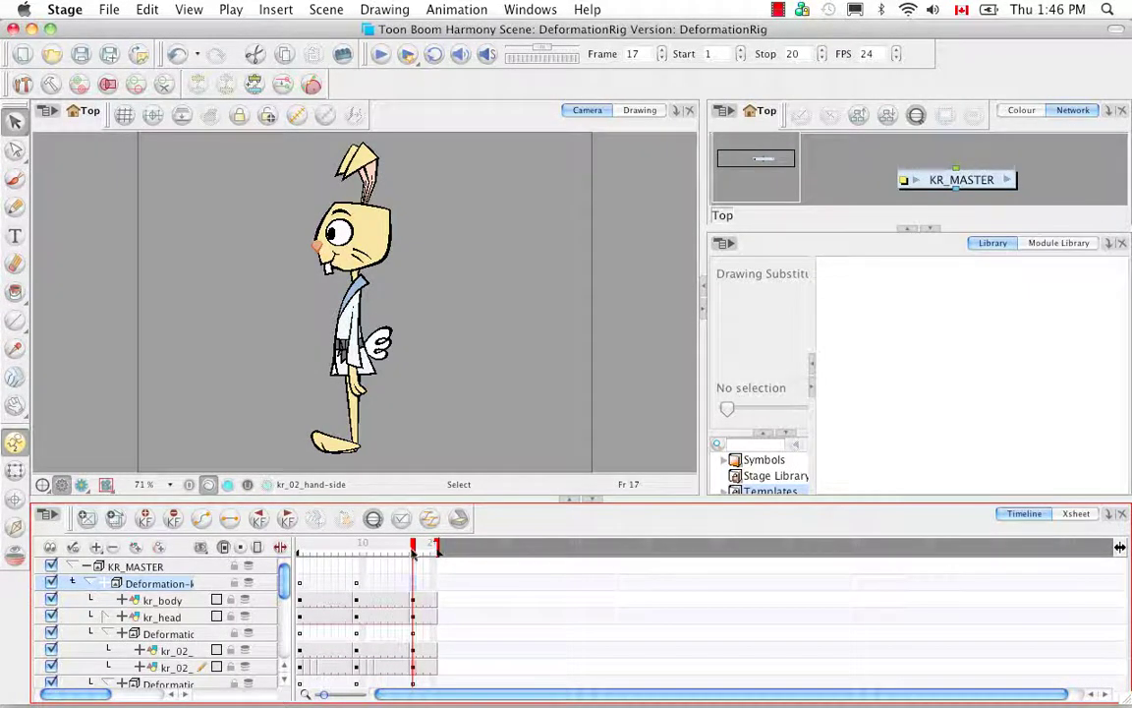
{"action": "mouse_move", "coordinate": [283, 587]}
{"action": "left_mouse_down"}
{"action": "mouse_move", "coordinate": [289, 665]}
{"action": "mouse_move", "coordinate": [283, 586]}
{"action": "left_mouse_up"}
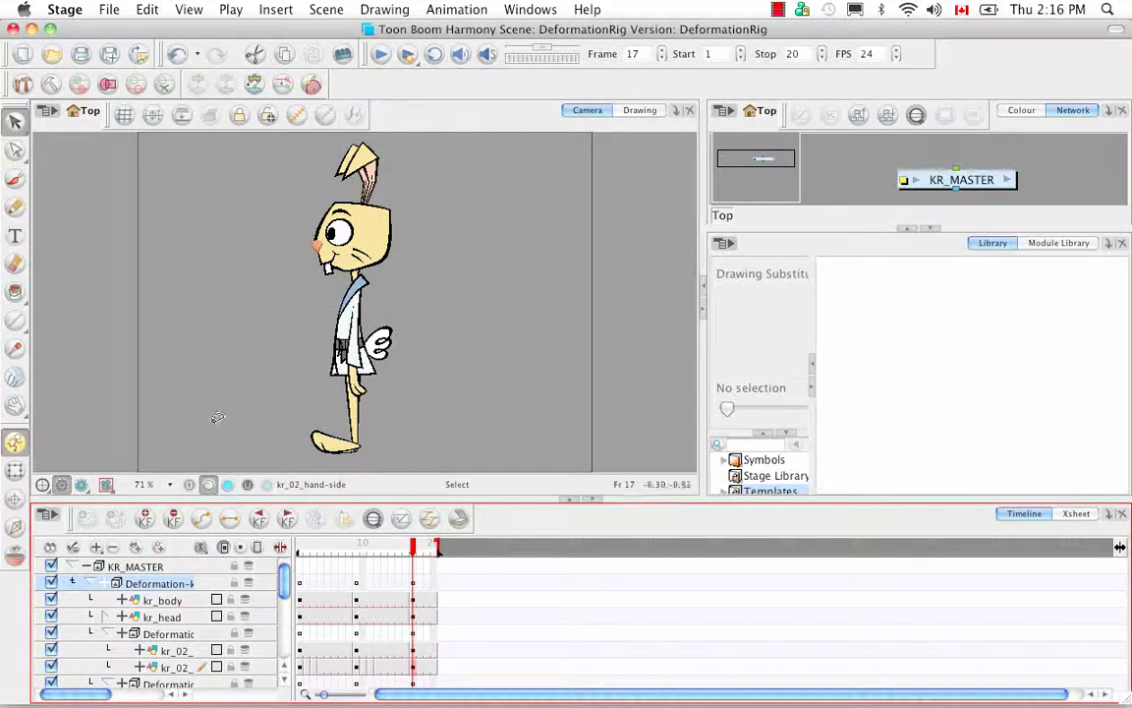
Step: Move the playhead back to frame 1 and collapse the whole KR_MASTER hierarchy in the timeline
{"action": "left_click_drag", "start_coordinate": [412, 550], "coordinate": [300, 550]}
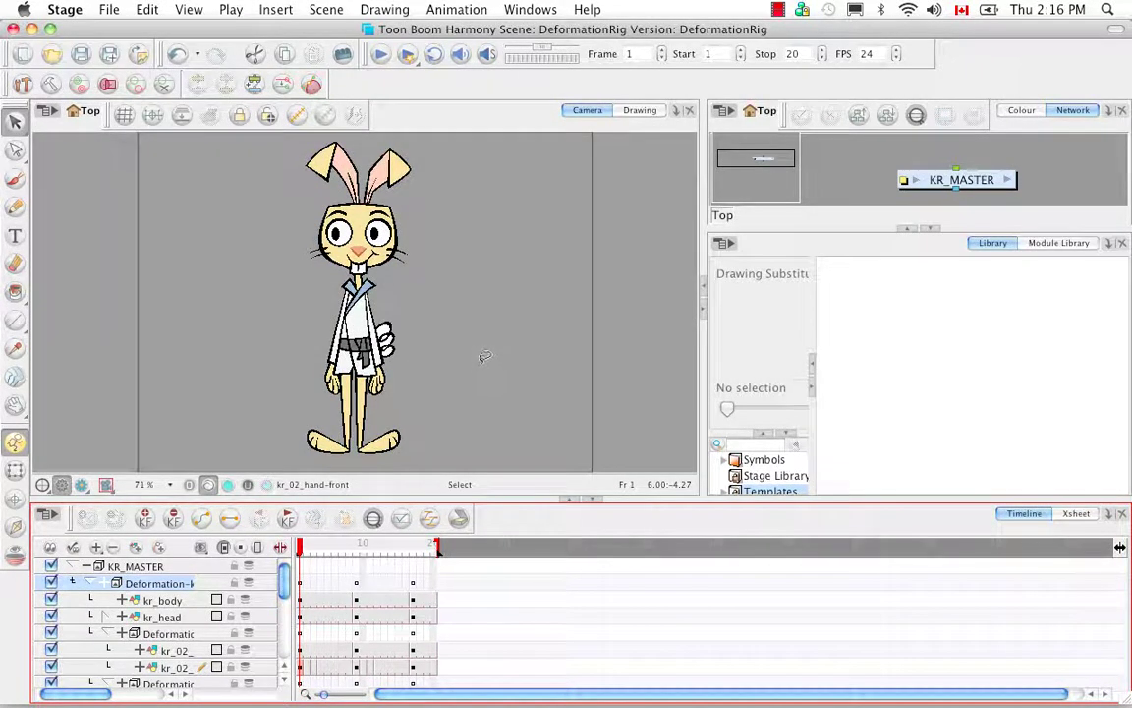
{"action": "left_click", "coordinate": [104, 583]}
{"action": "left_click", "coordinate": [86, 566]}
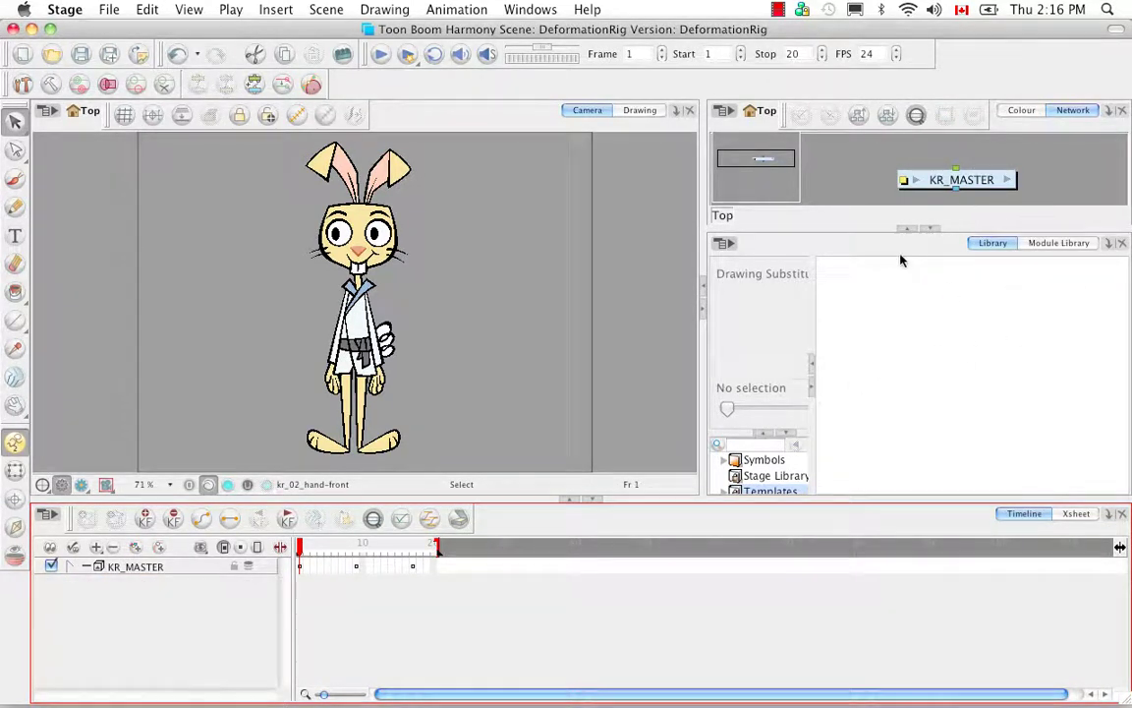
Step: Enlarge the library folder list and get the right to modify the Stage Library
{"action": "left_click", "coordinate": [759, 434]}
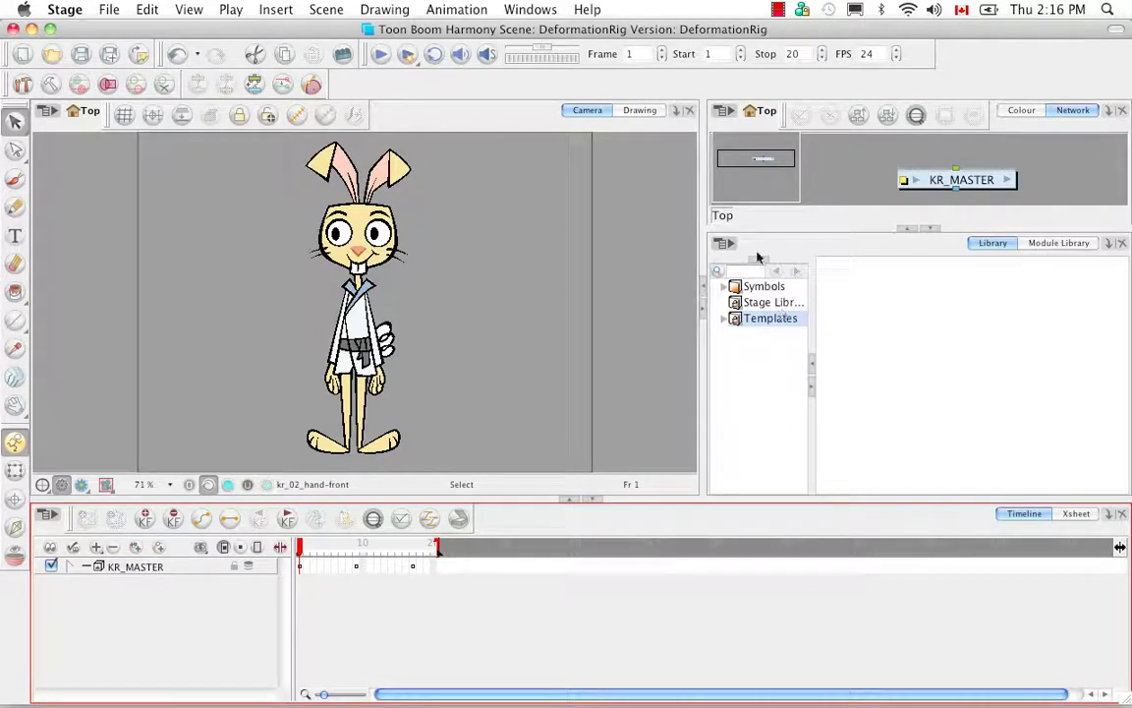
{"action": "left_click", "coordinate": [757, 304]}
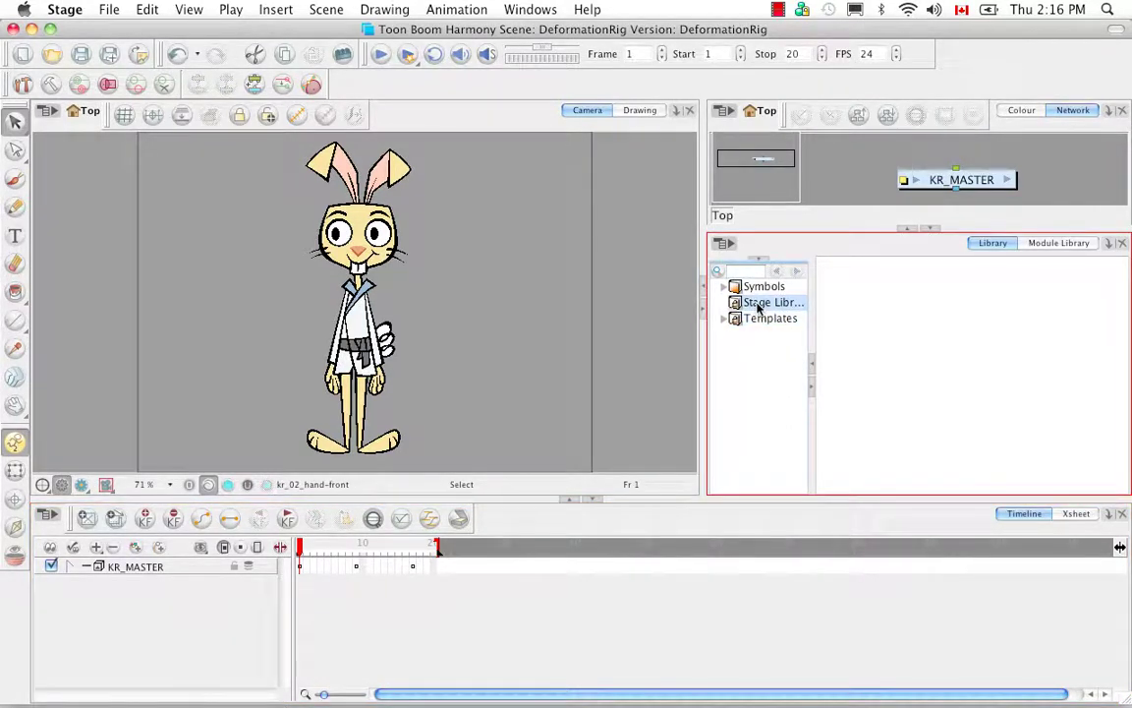
{"action": "left_click_drag", "start_coordinate": [811, 304], "coordinate": [867, 301]}
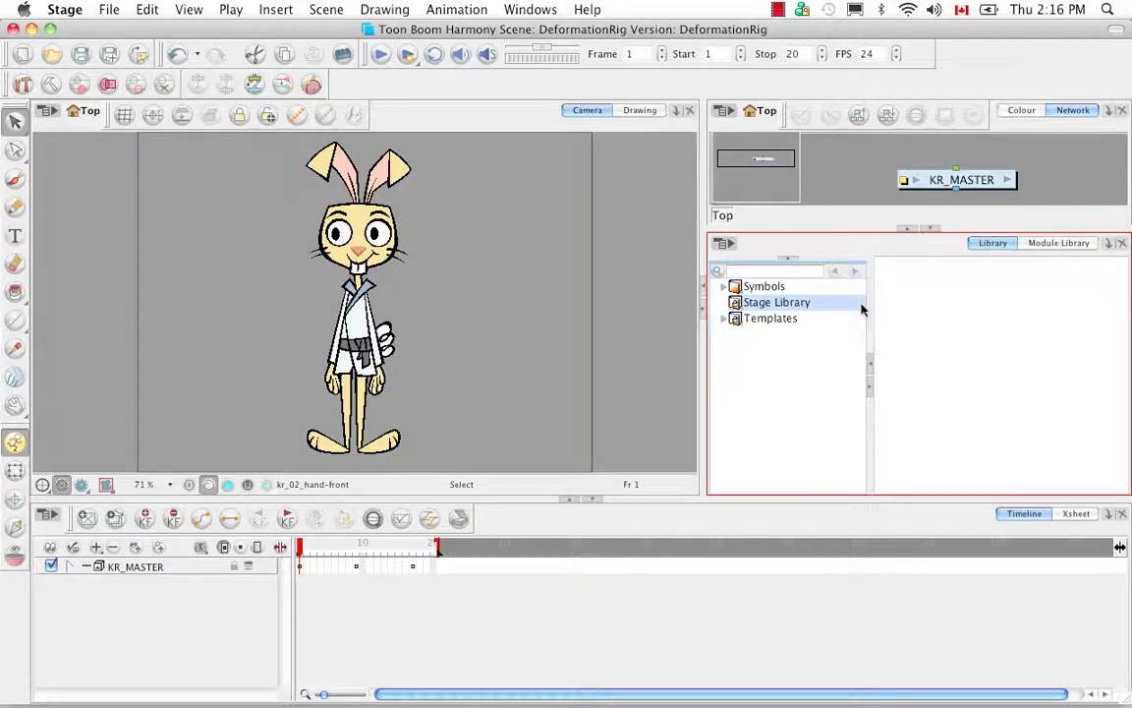
{"action": "right_click", "coordinate": [754, 306]}
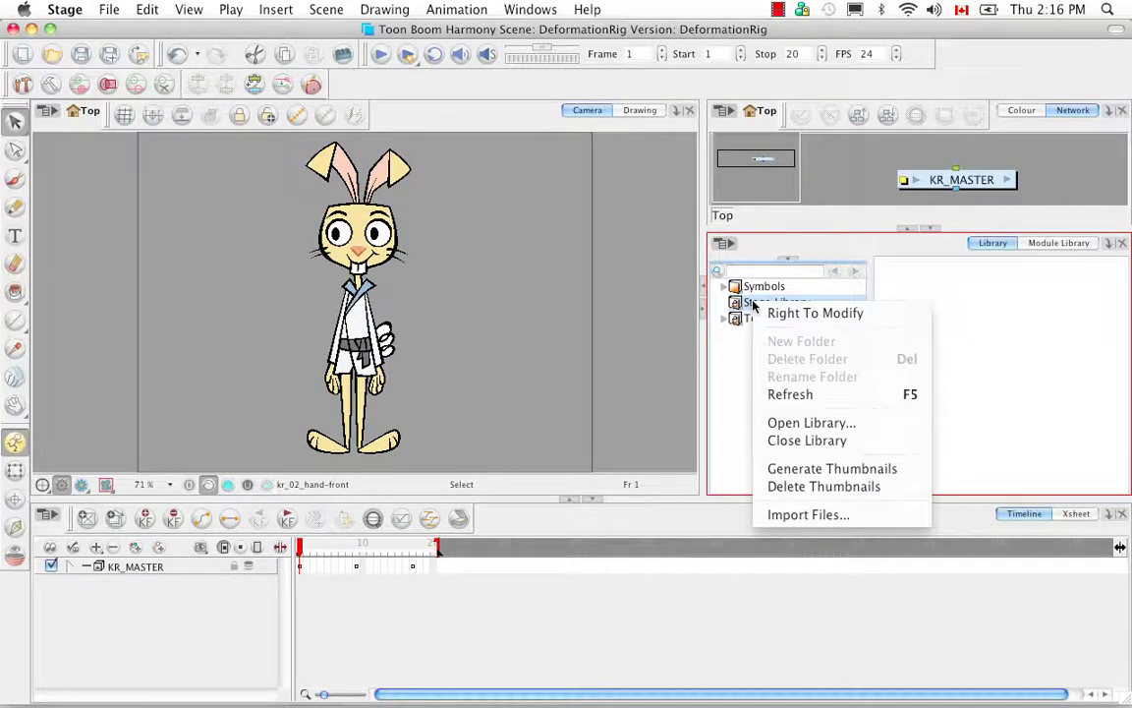
{"action": "left_click", "coordinate": [764, 315]}
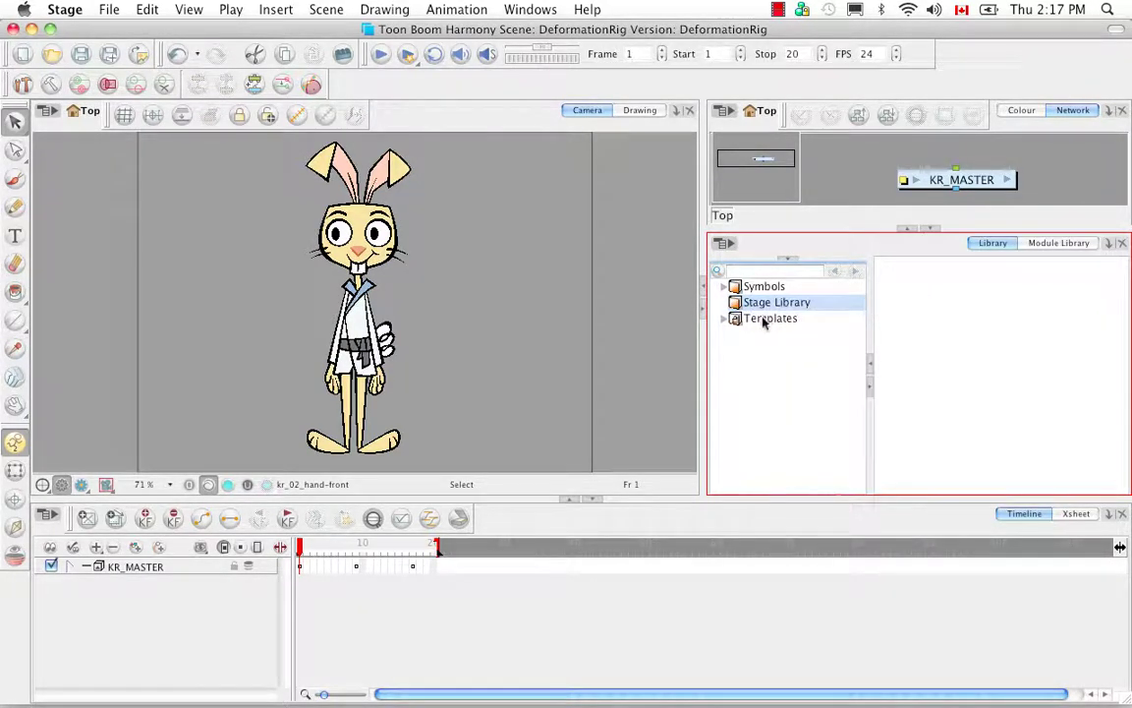
Step: Create a new folder named KarateRabbit in the Stage Library and select it
{"action": "right_click", "coordinate": [754, 307]}
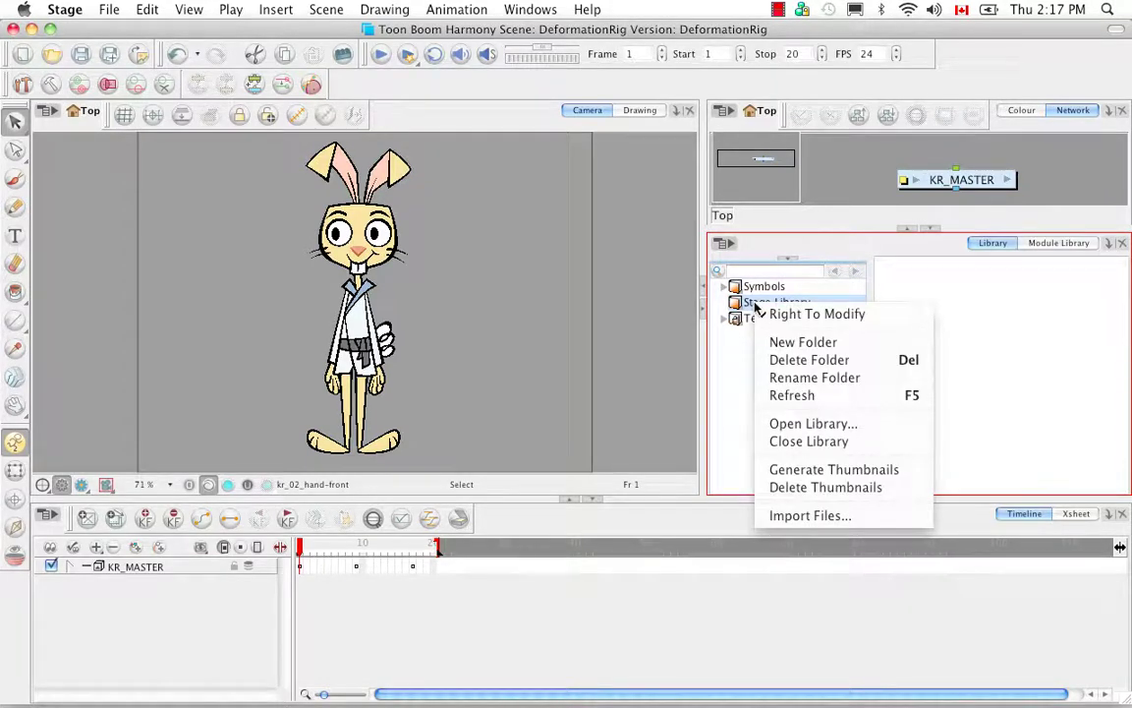
{"action": "left_click", "coordinate": [776, 343]}
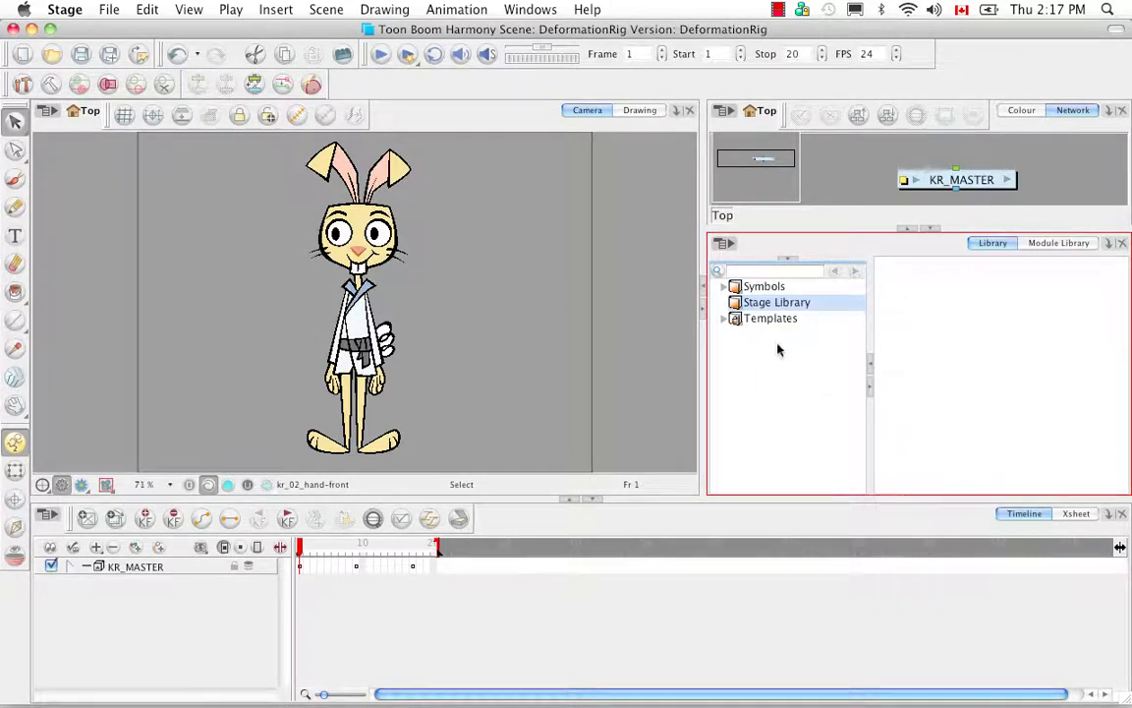
{"action": "left_click", "coordinate": [724, 303]}
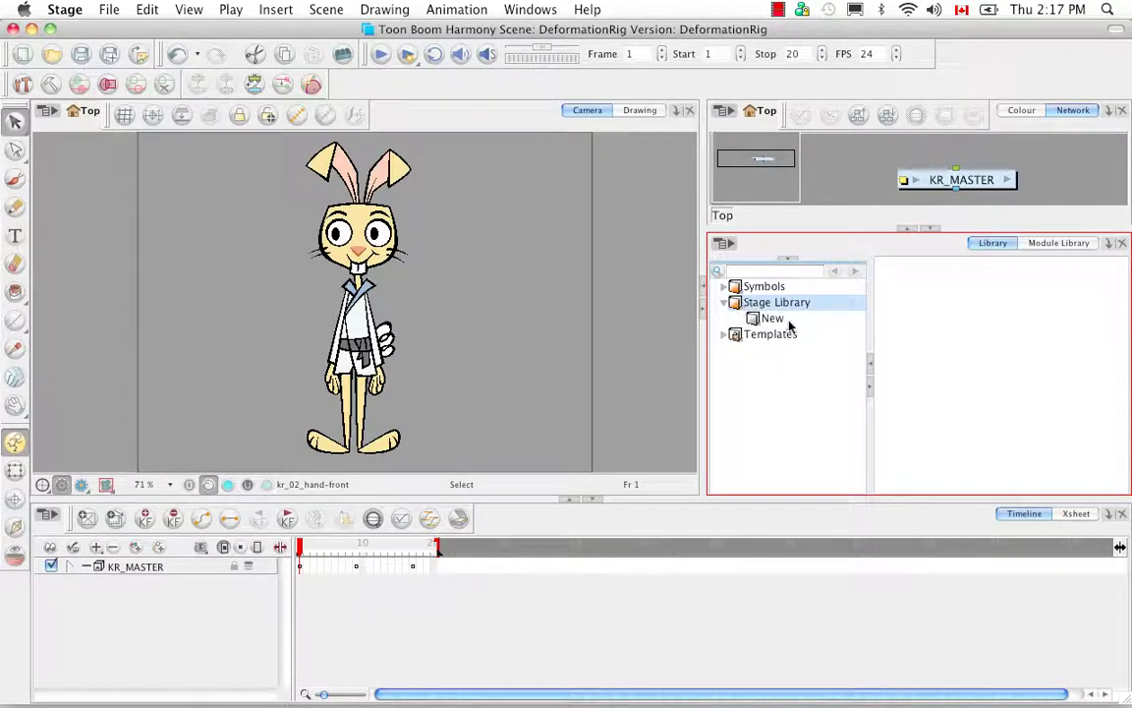
{"action": "right_click", "coordinate": [766, 321]}
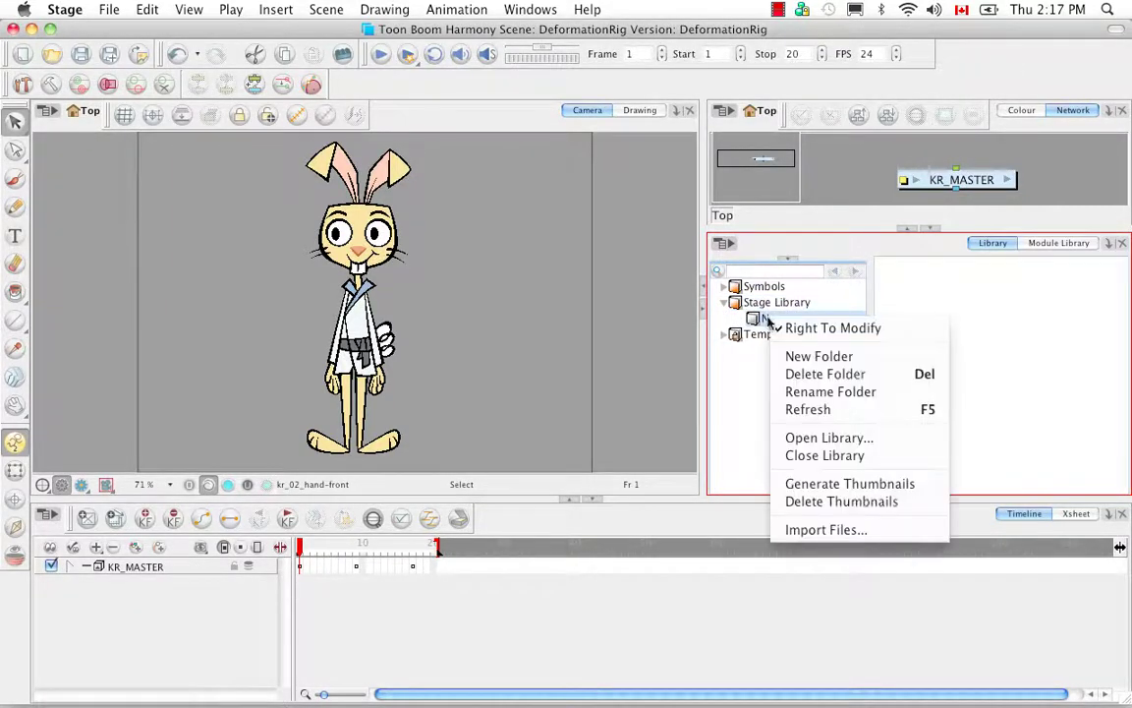
{"action": "left_click", "coordinate": [796, 391]}
{"action": "type", "text": "KarateRabbit"}
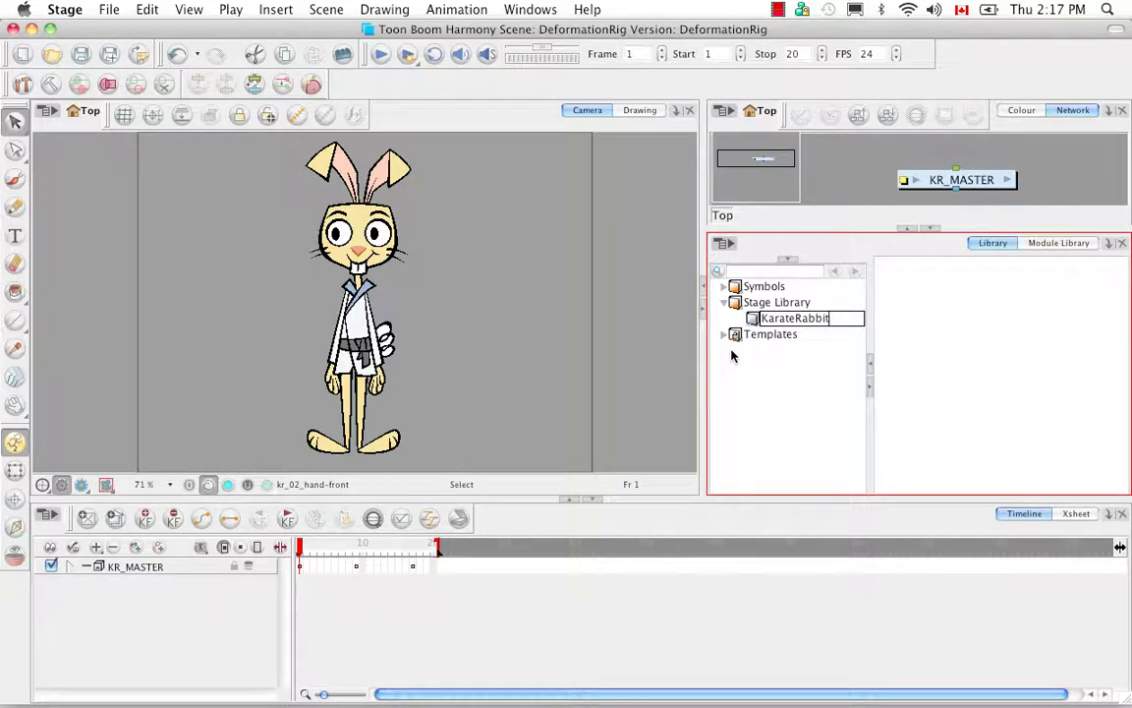
{"action": "left_click", "coordinate": [796, 324]}
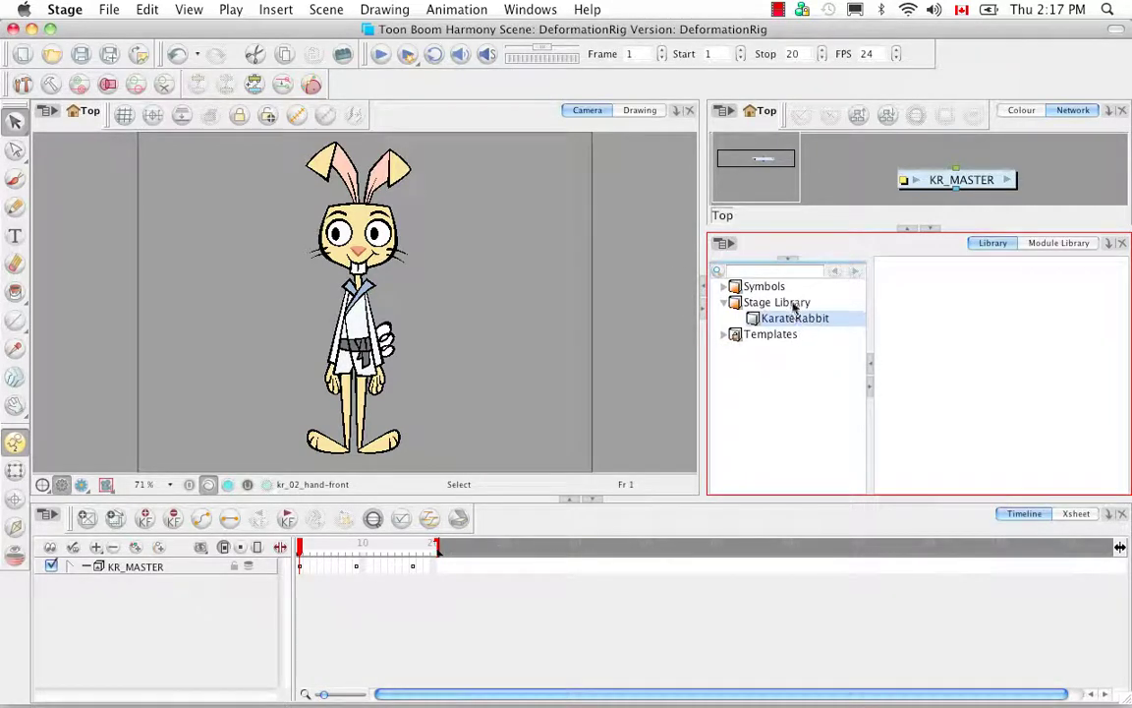
Step: Copy the KR_MASTER group from the network and paste it into the KarateRabbit folder as a template
{"action": "left_click", "coordinate": [980, 183]}
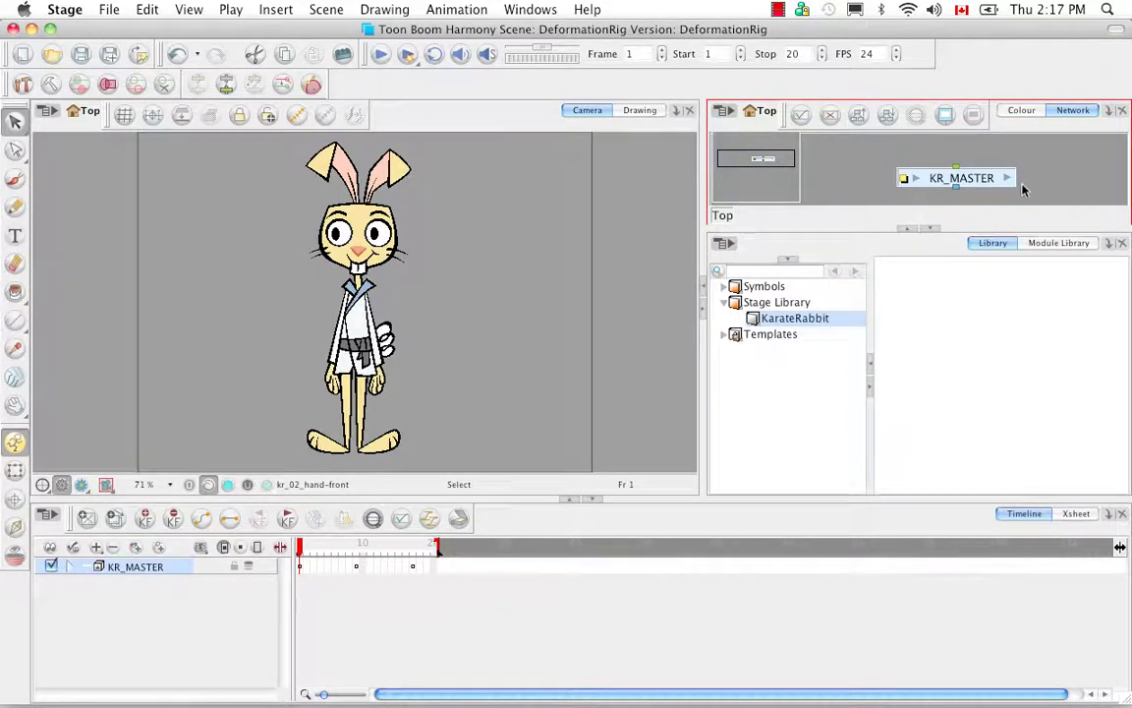
{"action": "left_click", "coordinate": [961, 332]}
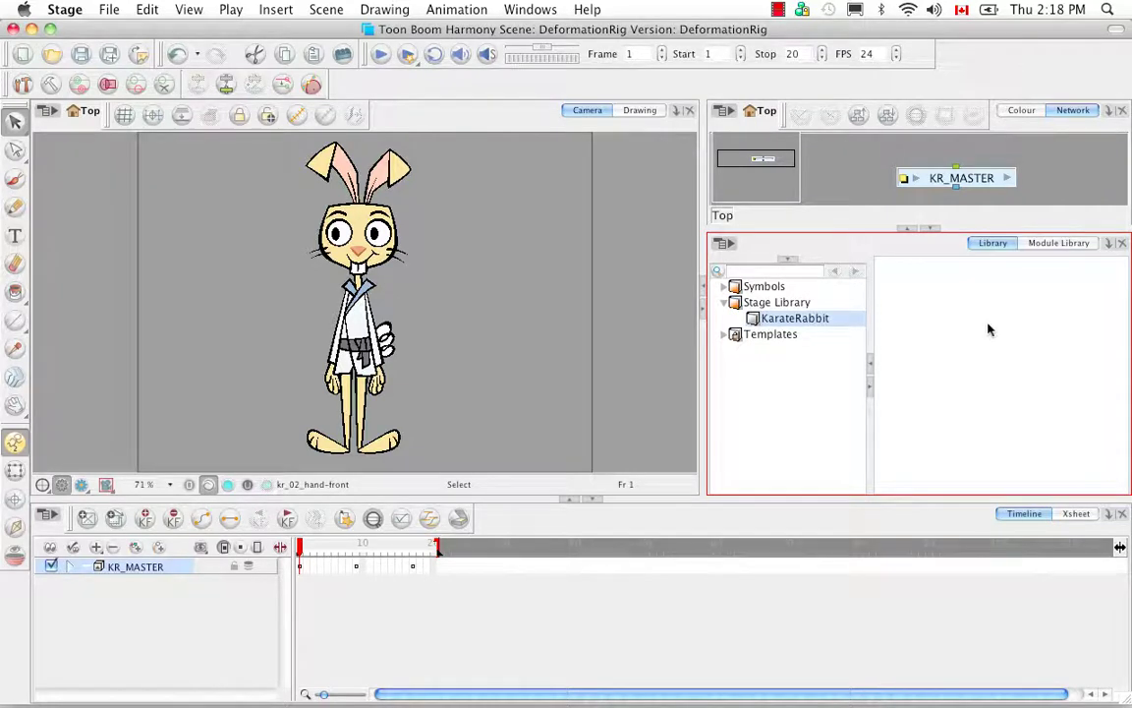
{"action": "left_click_drag", "start_coordinate": [988, 332], "coordinate": [988, 332]}
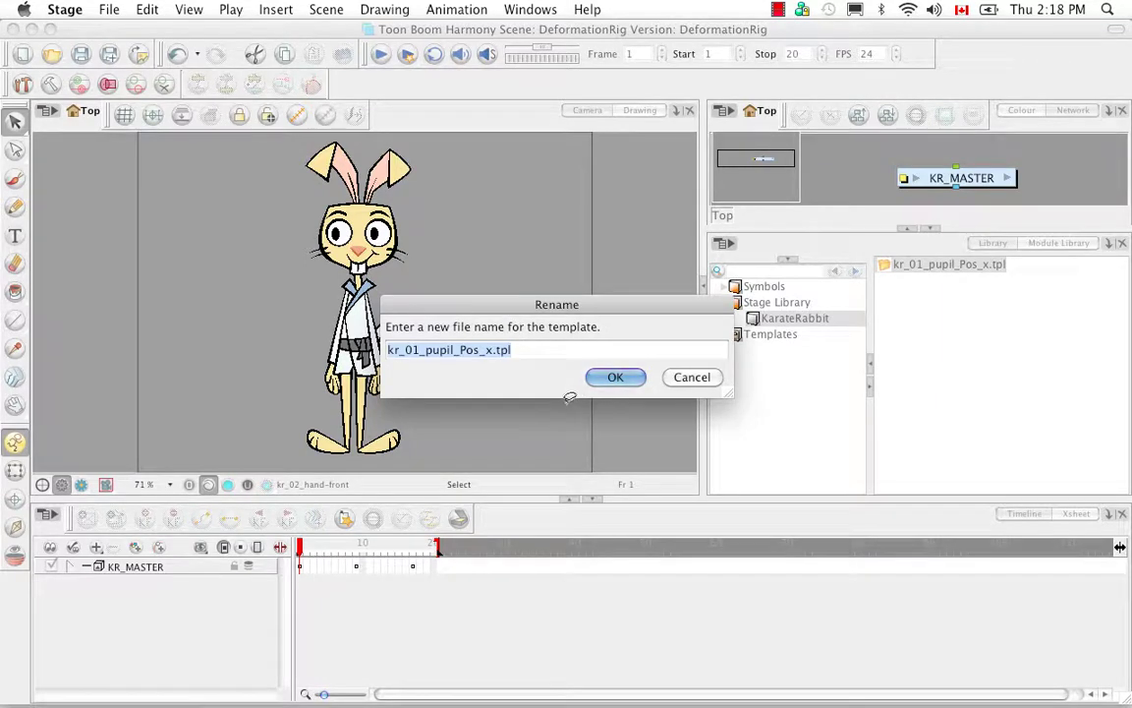
Step: Name the pasted template KR_MASTER.tpl
{"action": "left_click", "coordinate": [491, 350]}
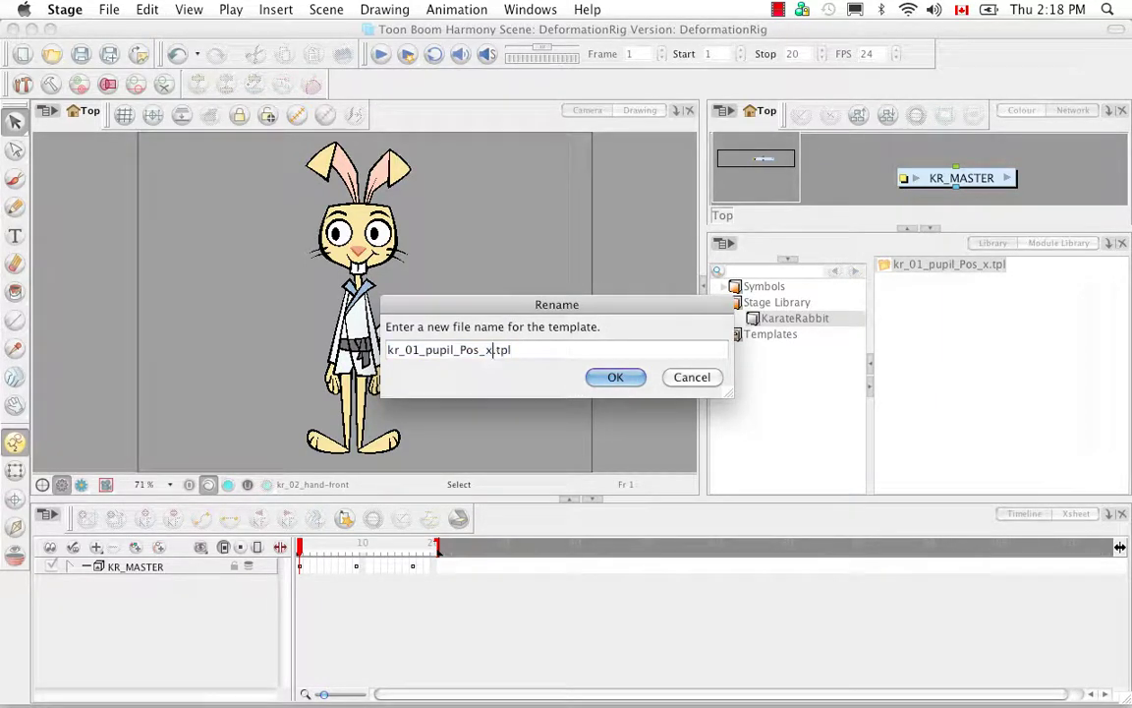
{"action": "key", "text": "BackSpace"}
{"action": "key", "text": "BackSpace"}
{"action": "key", "text": "BackSpace"}
{"action": "key", "text": "BackSpace"}
{"action": "key", "text": "BackSpace"}
{"action": "key", "text": "BackSpace"}
{"action": "key", "text": "BackSpace"}
{"action": "key", "text": "BackSpace"}
{"action": "key", "text": "BackSpace"}
{"action": "key", "text": "BackSpace"}
{"action": "key", "text": "BackSpace"}
{"action": "key", "text": "BackSpace"}
{"action": "key", "text": "BackSpace"}
{"action": "key", "text": "BackSpace"}
{"action": "key", "text": "BackSpace"}
{"action": "key", "text": "BackSpace"}
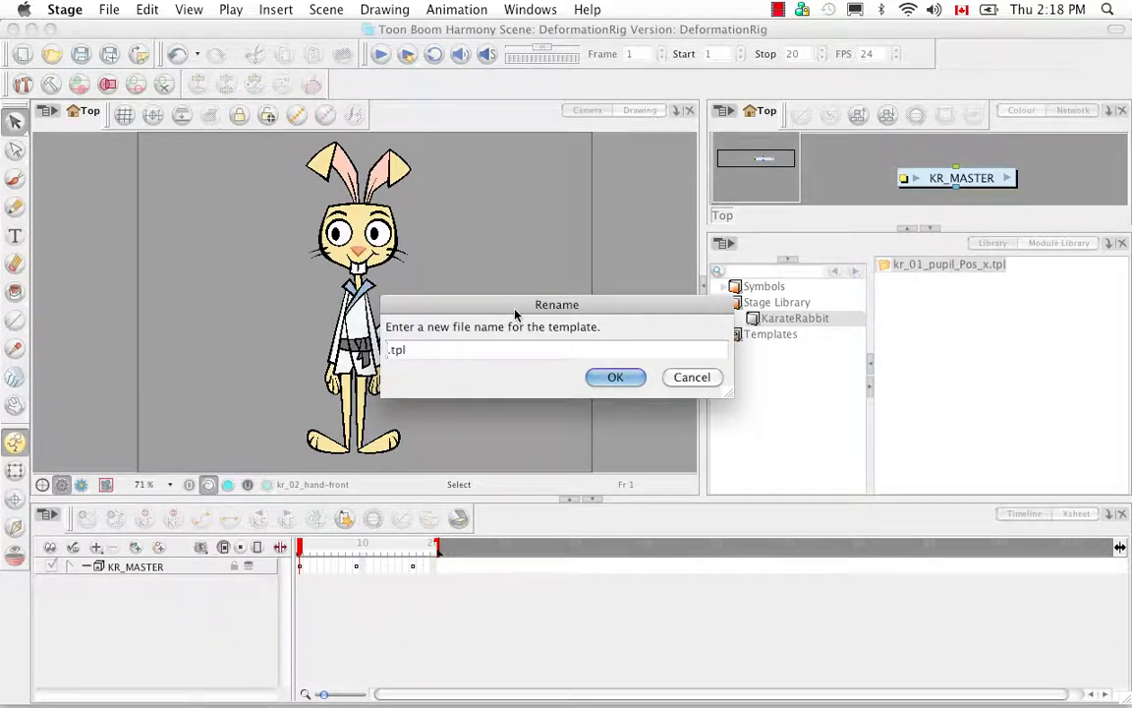
{"action": "type", "text": "KR_MASTER"}
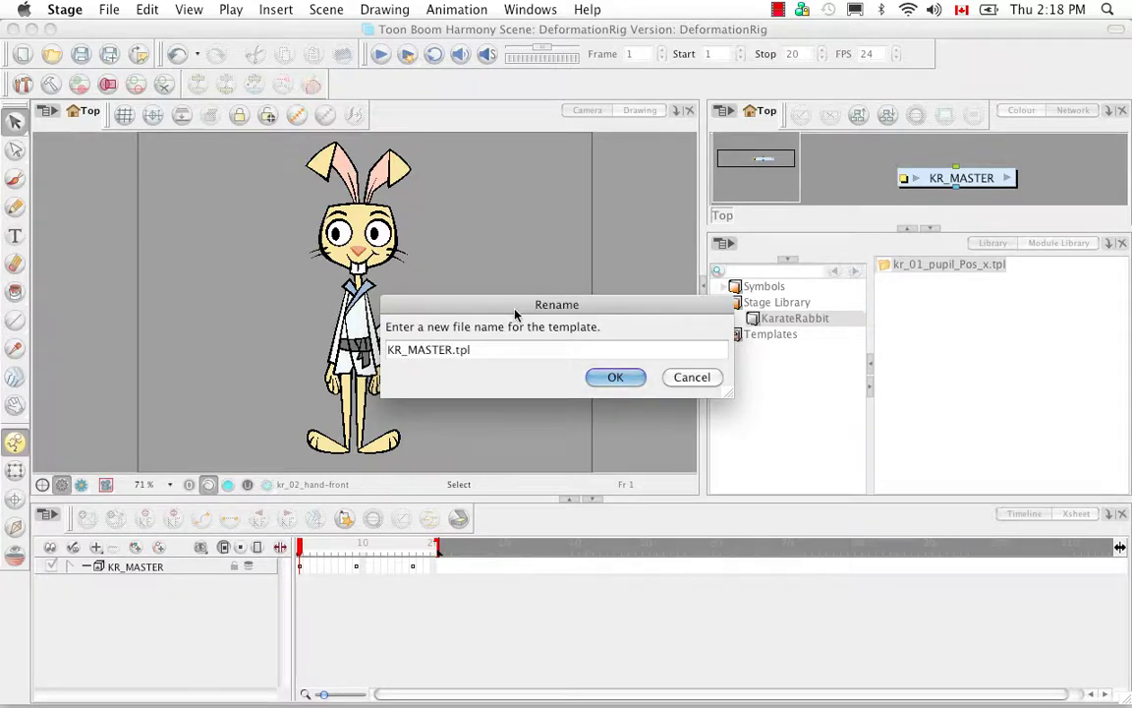
{"action": "left_click", "coordinate": [608, 376]}
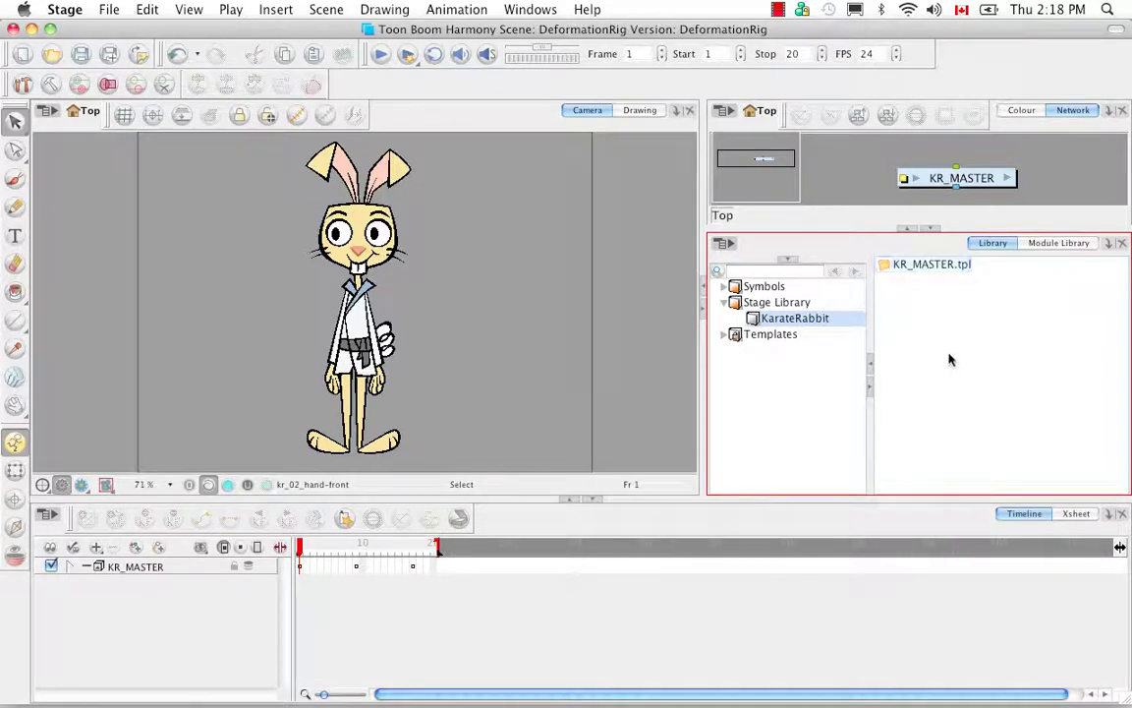
Step: Paste the copied KR_MASTER group into the KarateRabbit folder again and name the new template KR_FULLFRONT.tpl
{"action": "key", "text": "super+v"}
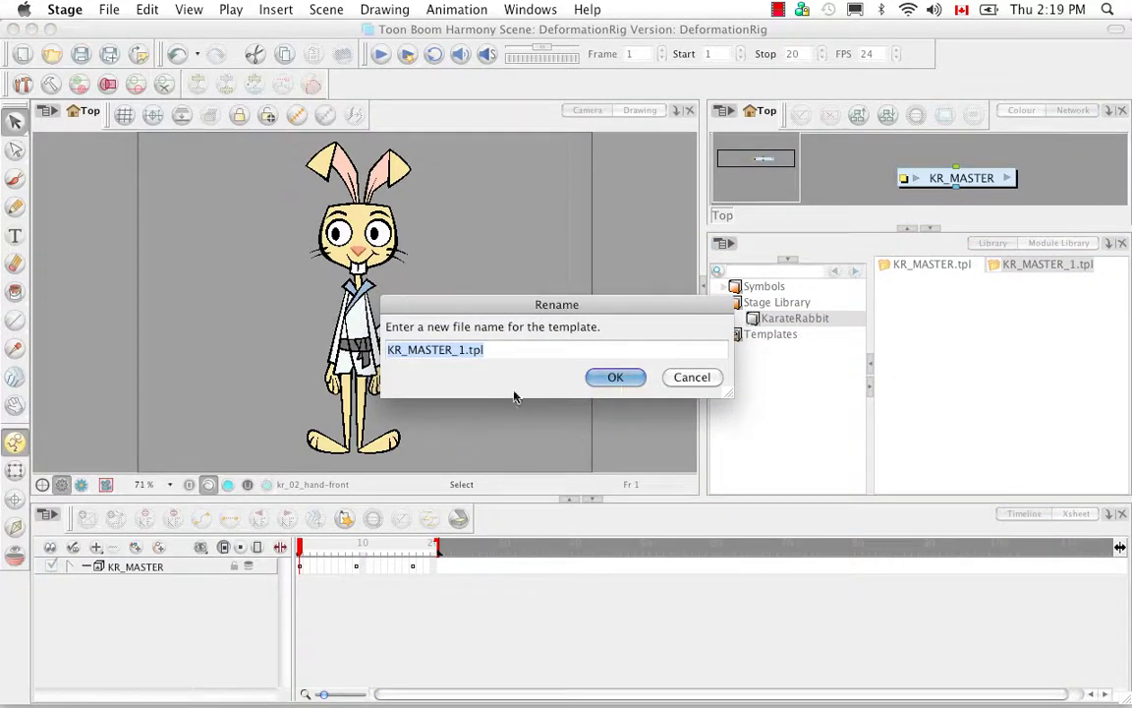
{"action": "left_click", "coordinate": [460, 350]}
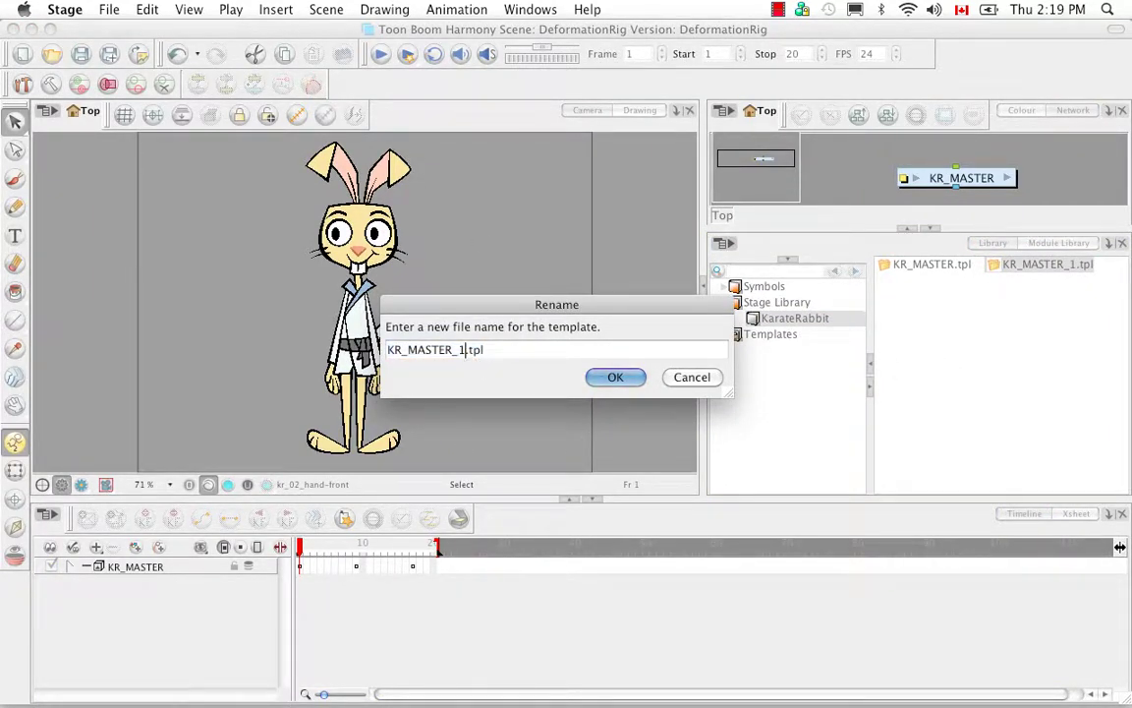
{"action": "key", "text": "BackSpace"}
{"action": "key", "text": "BackSpace"}
{"action": "key", "text": "BackSpace"}
{"action": "key", "text": "BackSpace"}
{"action": "key", "text": "BackSpace"}
{"action": "key", "text": "BackSpace"}
{"action": "key", "text": "BackSpace"}
{"action": "key", "text": "BackSpace"}
{"action": "type", "text": "FULLFRONT"}
{"action": "left_click", "coordinate": [616, 380]}
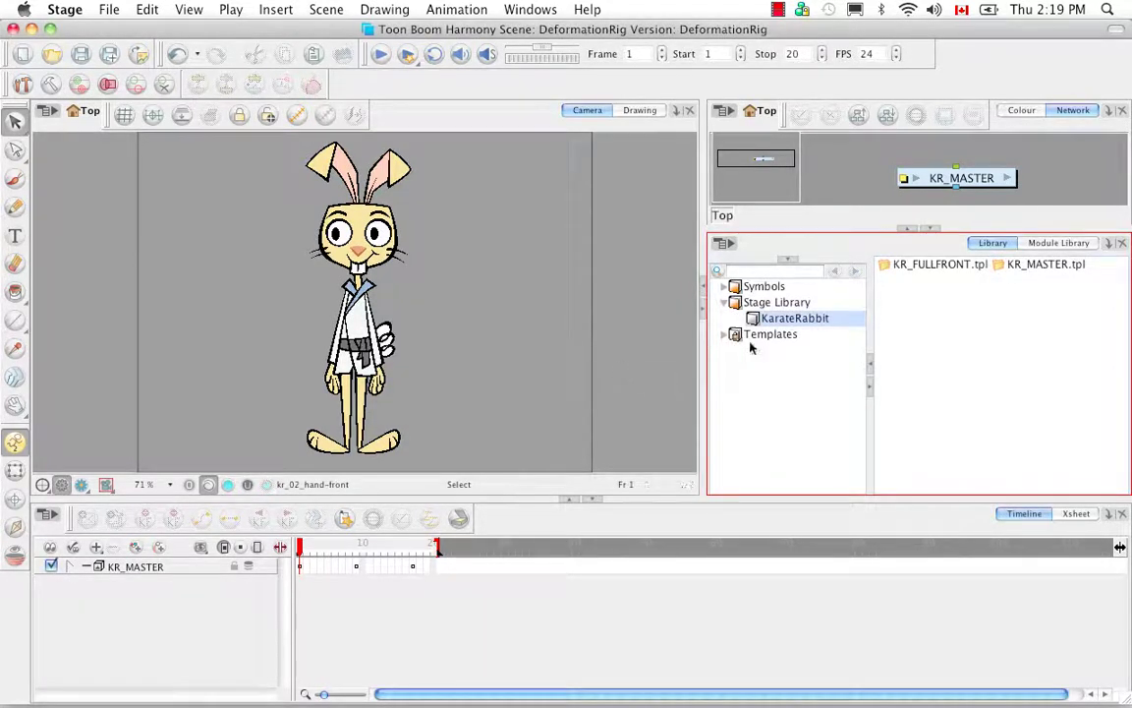
Step: Open KR_FULLFRONT.tpl for editing and inspect the keyframes on the layers inside the KR_MASTER group
{"action": "right_click", "coordinate": [925, 266]}
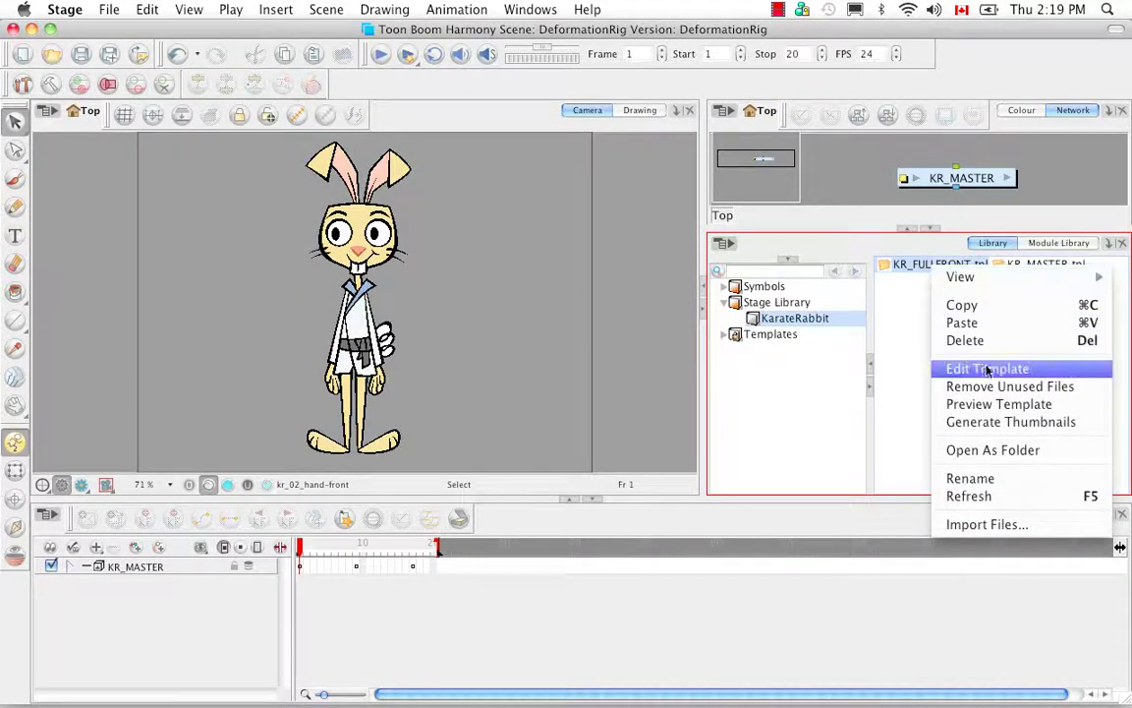
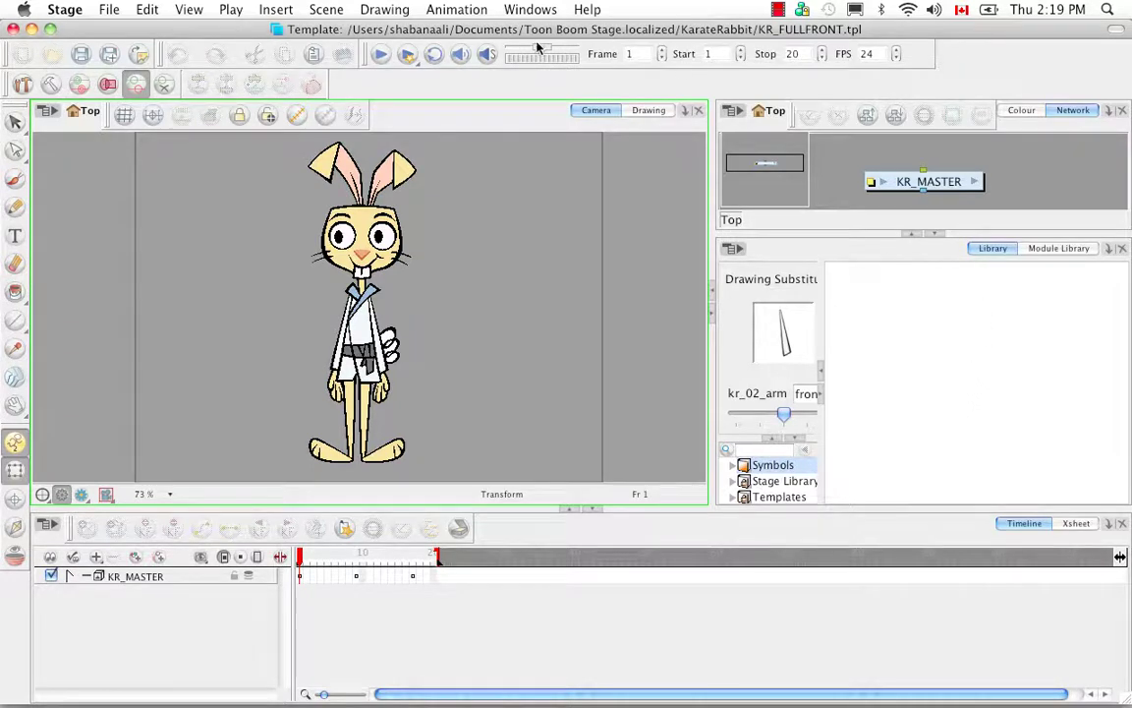
{"action": "left_click", "coordinate": [71, 577]}
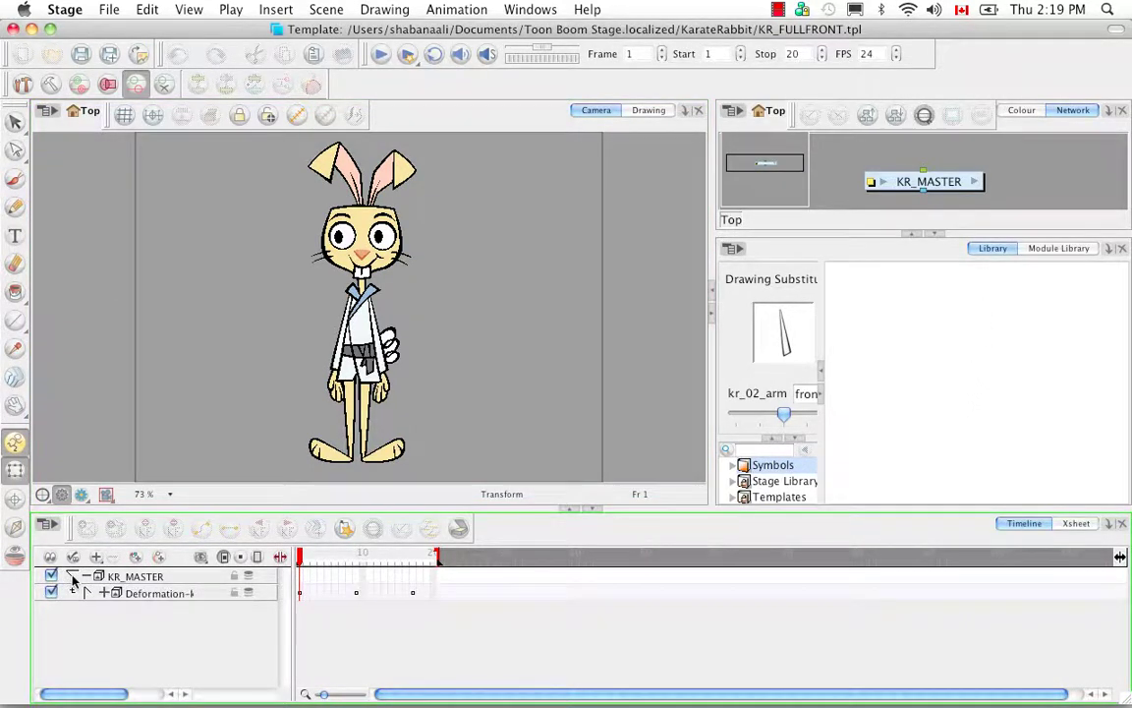
{"action": "left_click", "coordinate": [86, 594]}
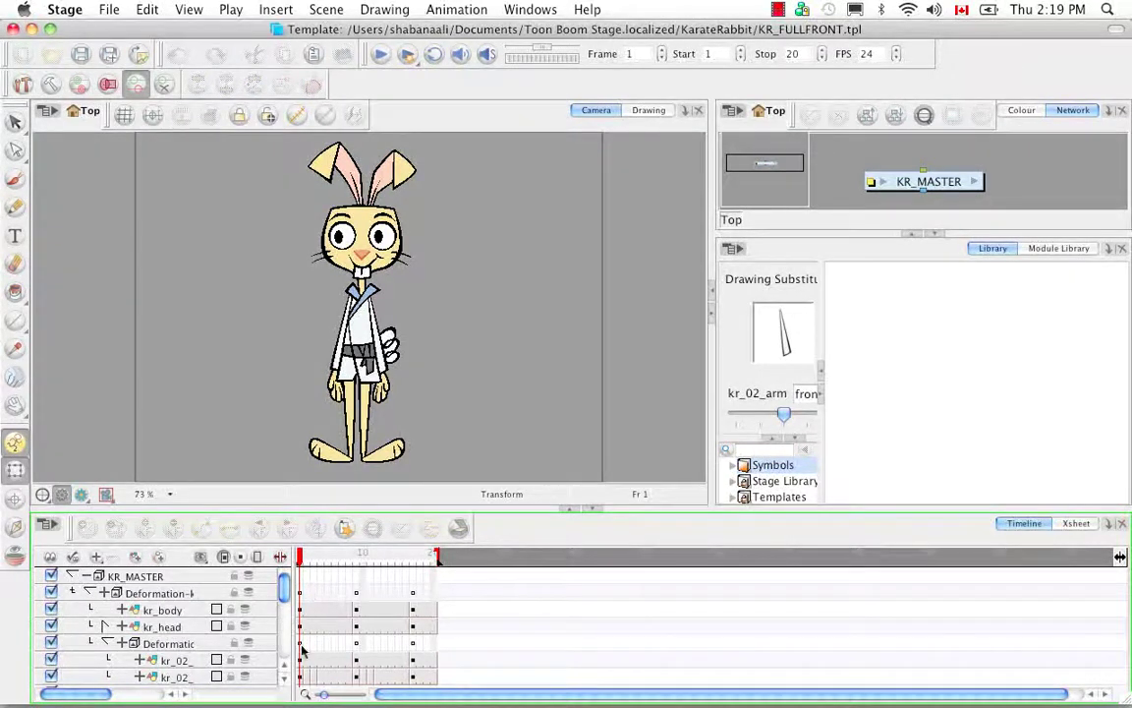
{"action": "left_click", "coordinate": [90, 593]}
{"action": "left_click", "coordinate": [71, 576]}
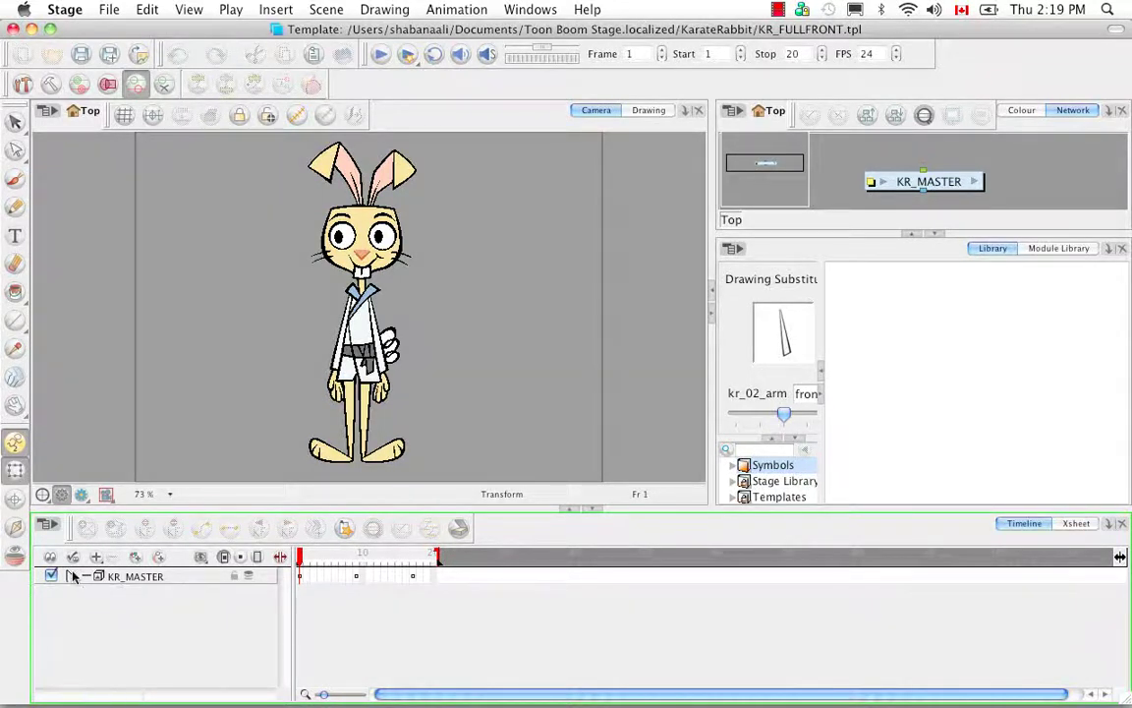
Step: Delete everything on the KR_MASTER layer from frame 2 to the last frame, keeping only the pose at frame 1
{"action": "left_click", "coordinate": [304, 577]}
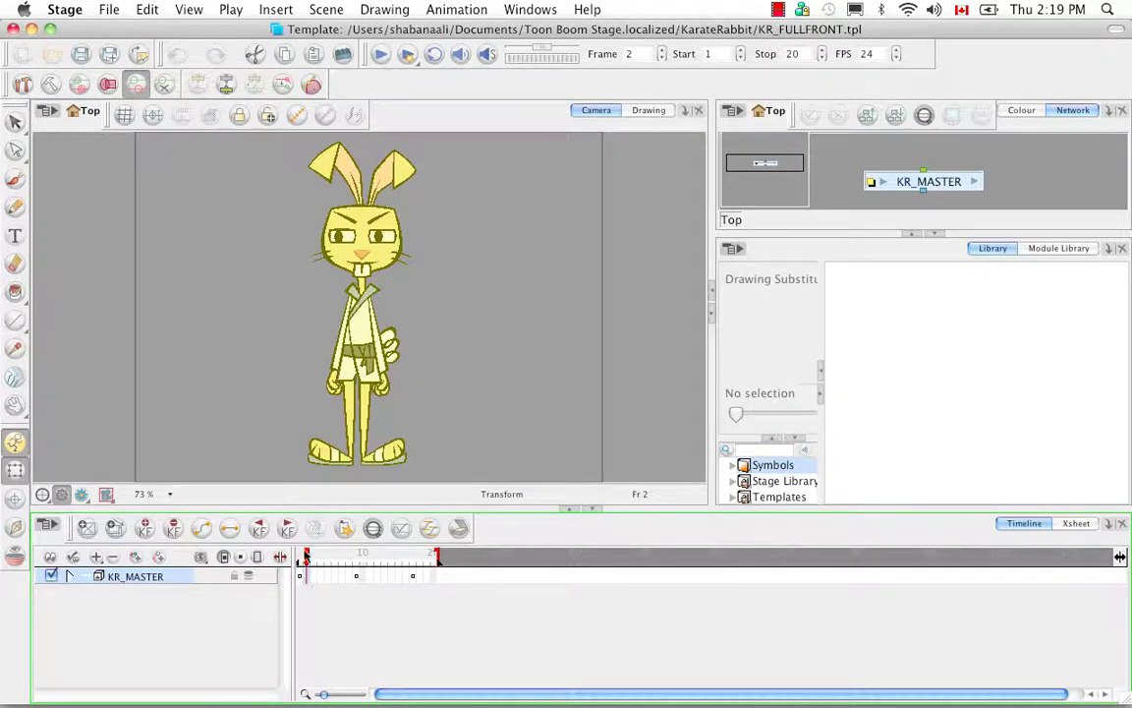
{"action": "left_click", "coordinate": [435, 577], "text": "shift"}
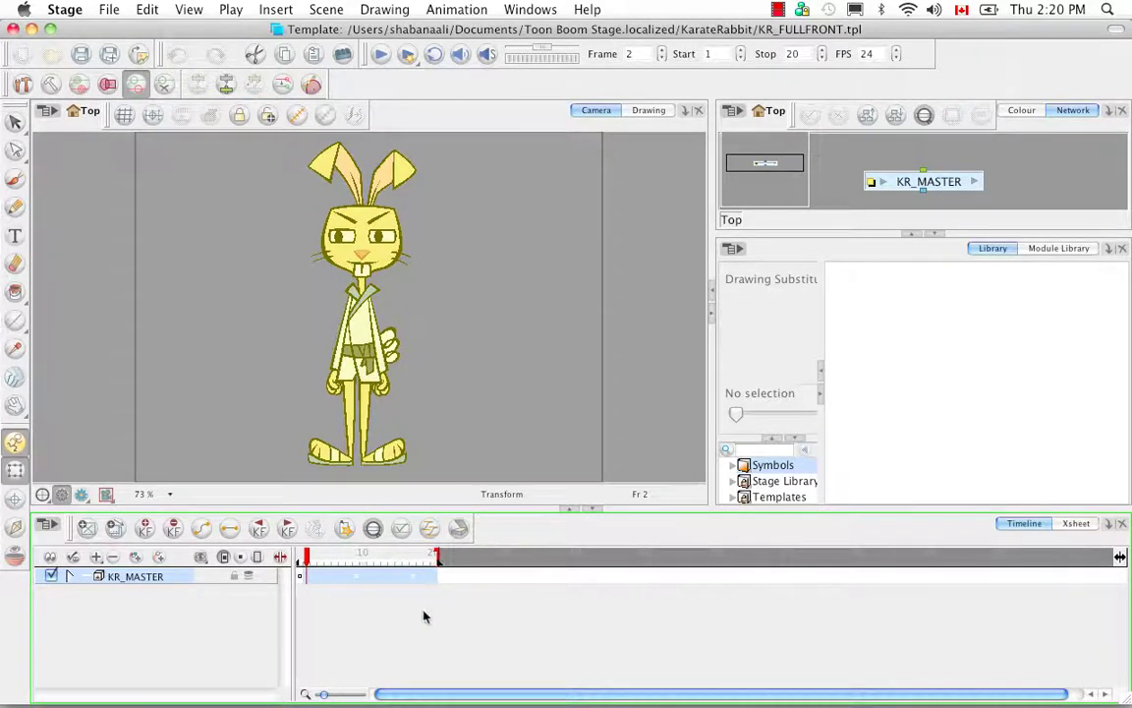
{"action": "key", "text": "Delete"}
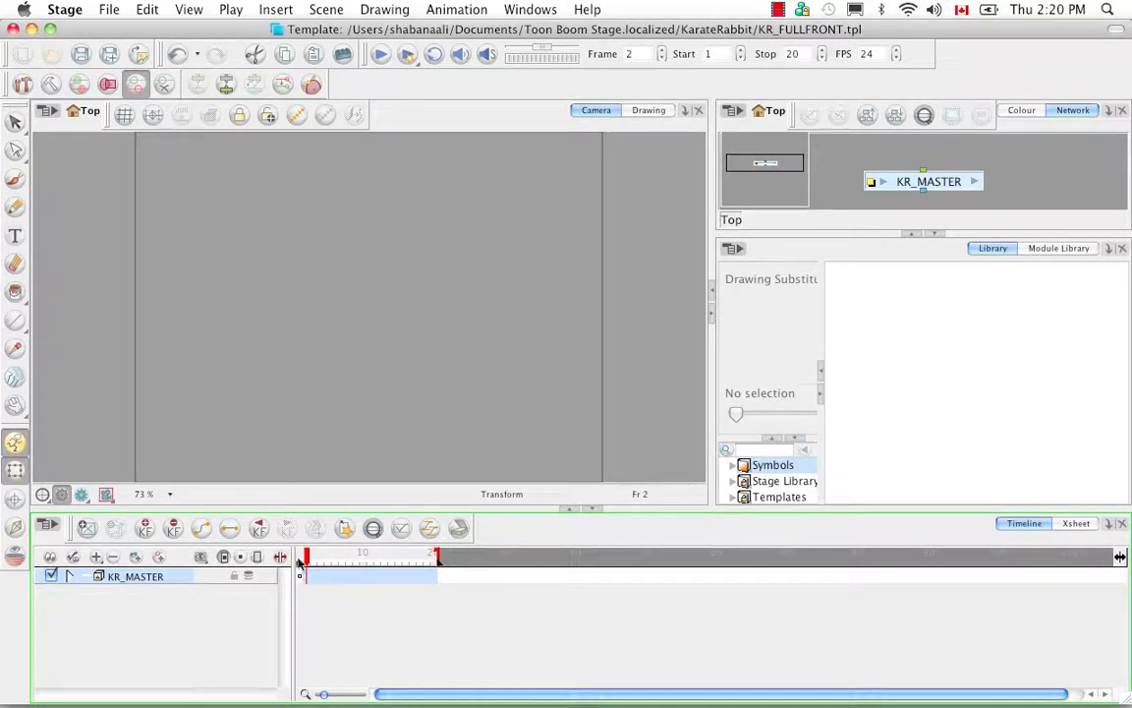
{"action": "left_click_drag", "start_coordinate": [307, 558], "coordinate": [292, 557]}
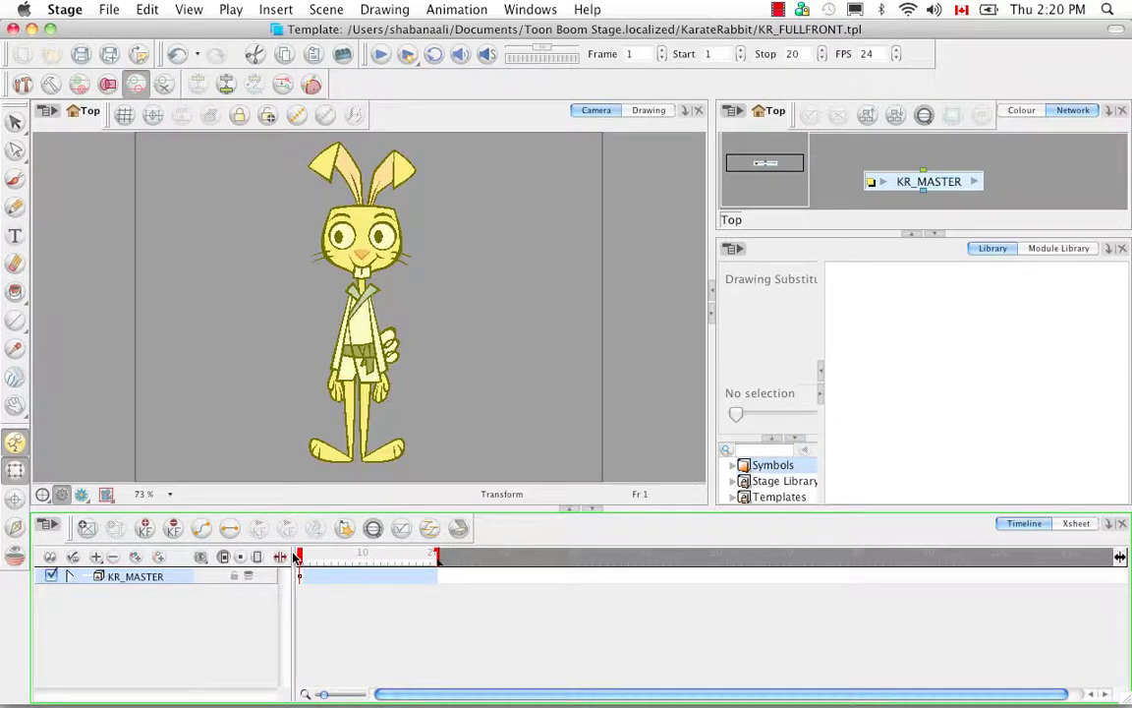
Step: Check the KR_MASTER sublayers' keyframes at frame 1 and shorten the template's length to 1 frame
{"action": "left_click", "coordinate": [69, 577]}
{"action": "left_click", "coordinate": [89, 591]}
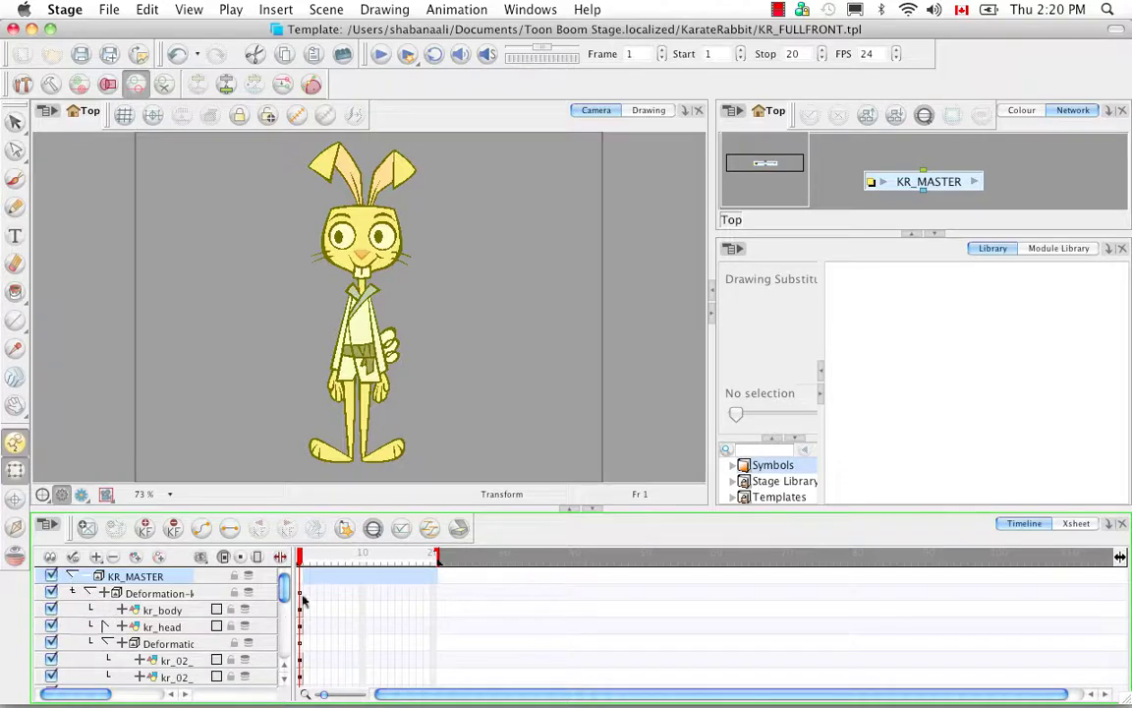
{"action": "mouse_move", "coordinate": [284, 590]}
{"action": "left_mouse_down"}
{"action": "mouse_move", "coordinate": [284, 658]}
{"action": "mouse_move", "coordinate": [288, 588]}
{"action": "left_mouse_up"}
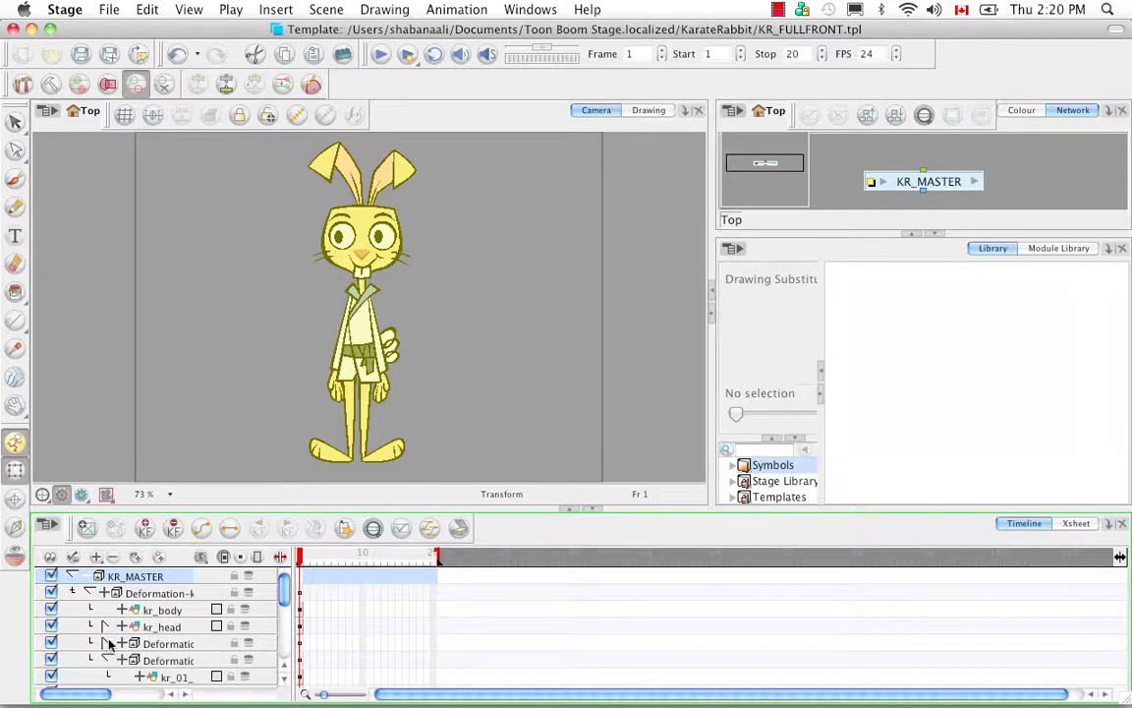
{"action": "left_click", "coordinate": [85, 589]}
{"action": "left_click", "coordinate": [72, 577]}
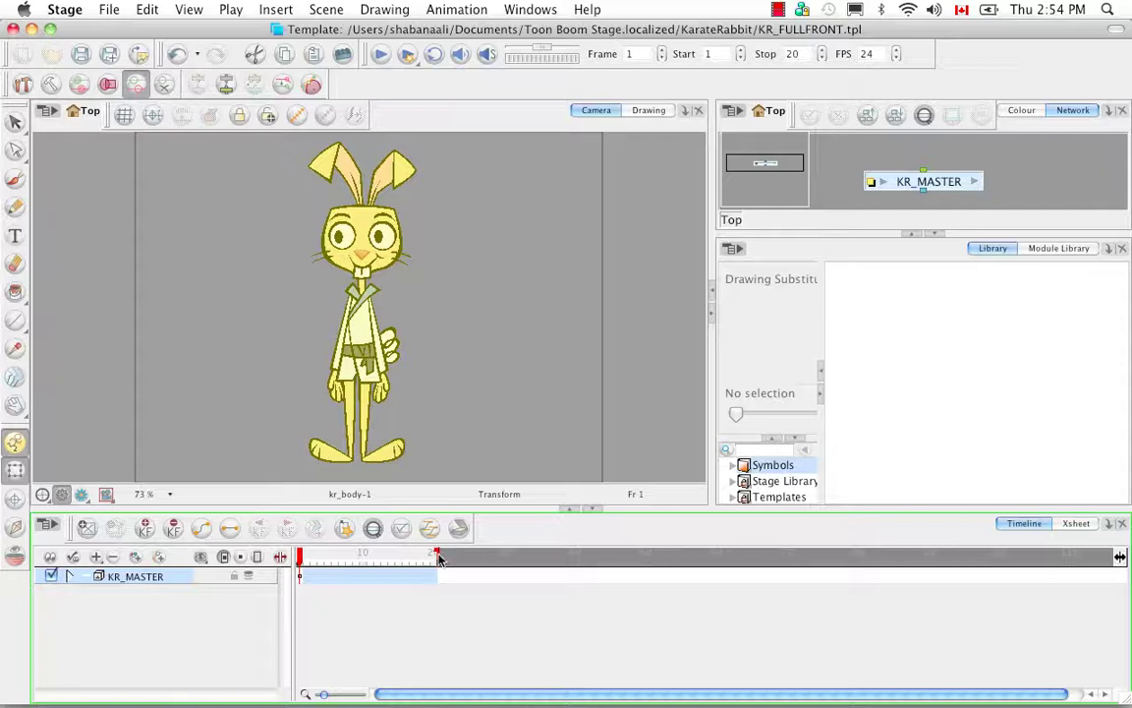
{"action": "mouse_move", "coordinate": [439, 558]}
{"action": "left_mouse_down"}
{"action": "mouse_move", "coordinate": [303, 558]}
{"action": "mouse_move", "coordinate": [304, 571]}
{"action": "left_mouse_up"}
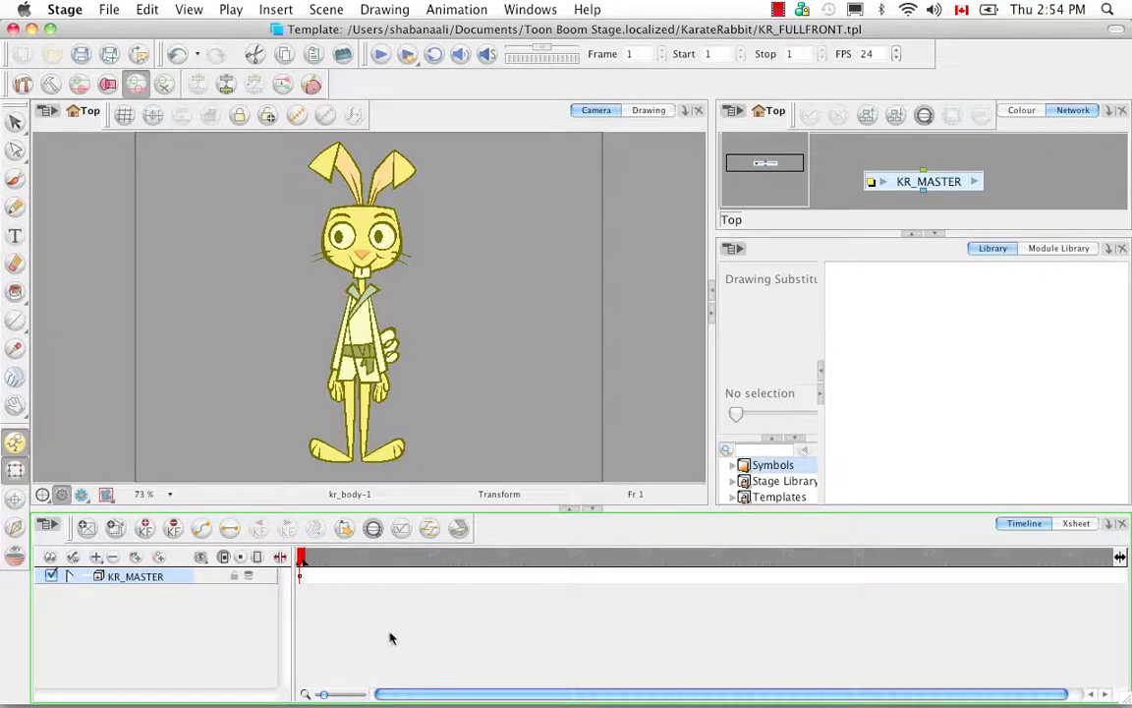
Step: Rename the KR_MASTER group layer in this template as KR_FULLFRONT
{"action": "double_click", "coordinate": [138, 578]}
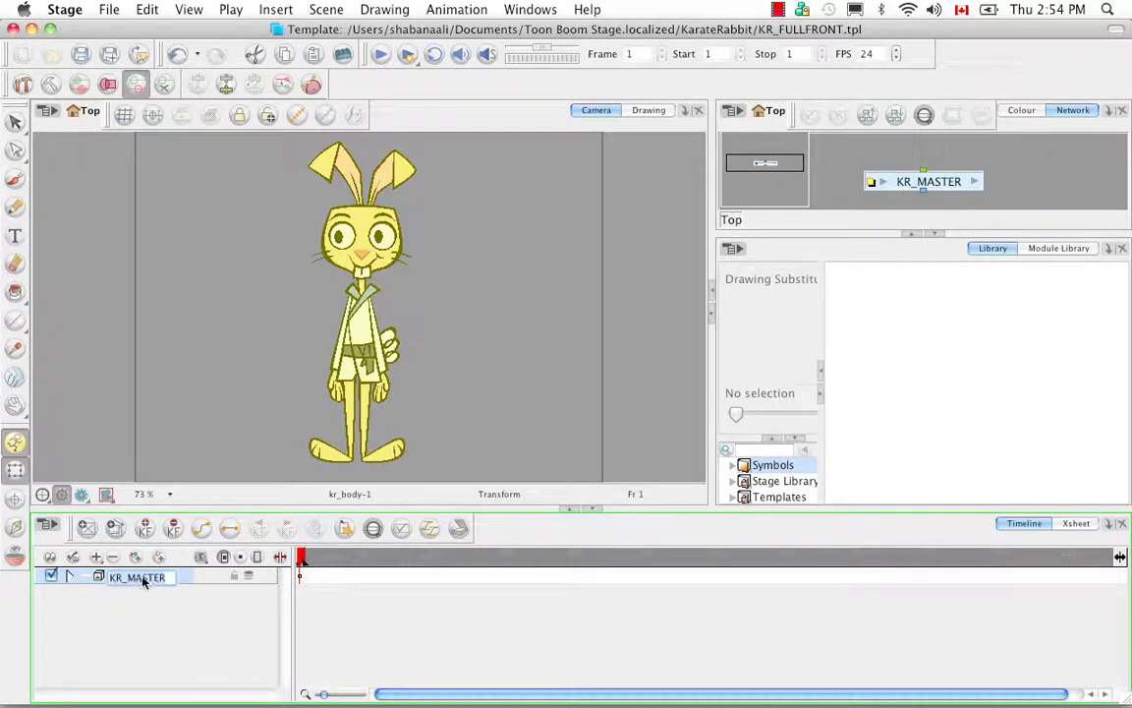
{"action": "key", "text": "BackSpace"}
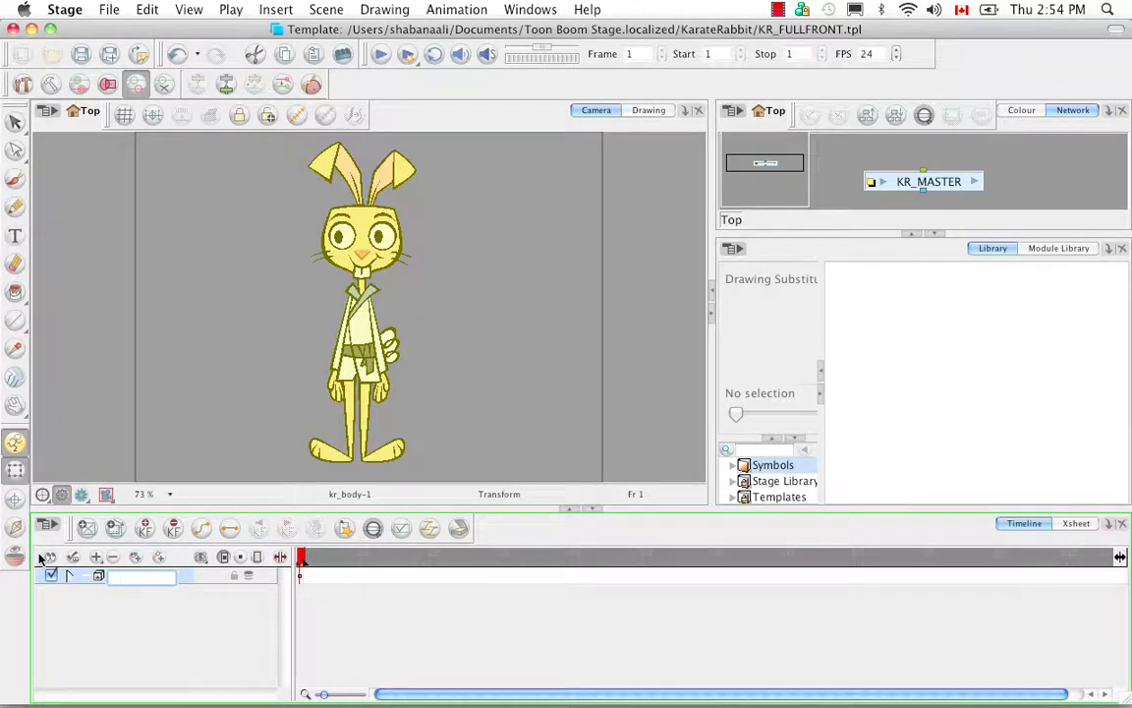
{"action": "type", "text": "K"}
{"action": "type", "text": "R_FULLFRONT"}
{"action": "key", "text": "Return"}
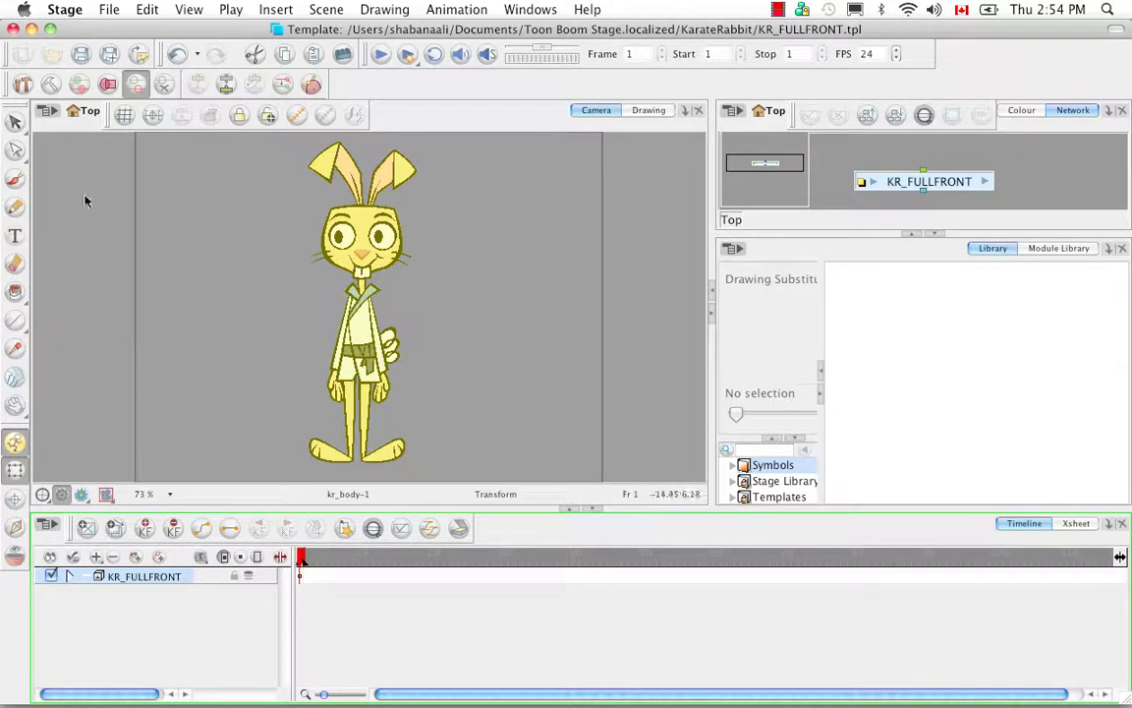
Step: Save the KR_FULLFRONT template, close it and return to the DeformationRig scene
{"action": "left_click", "coordinate": [83, 56]}
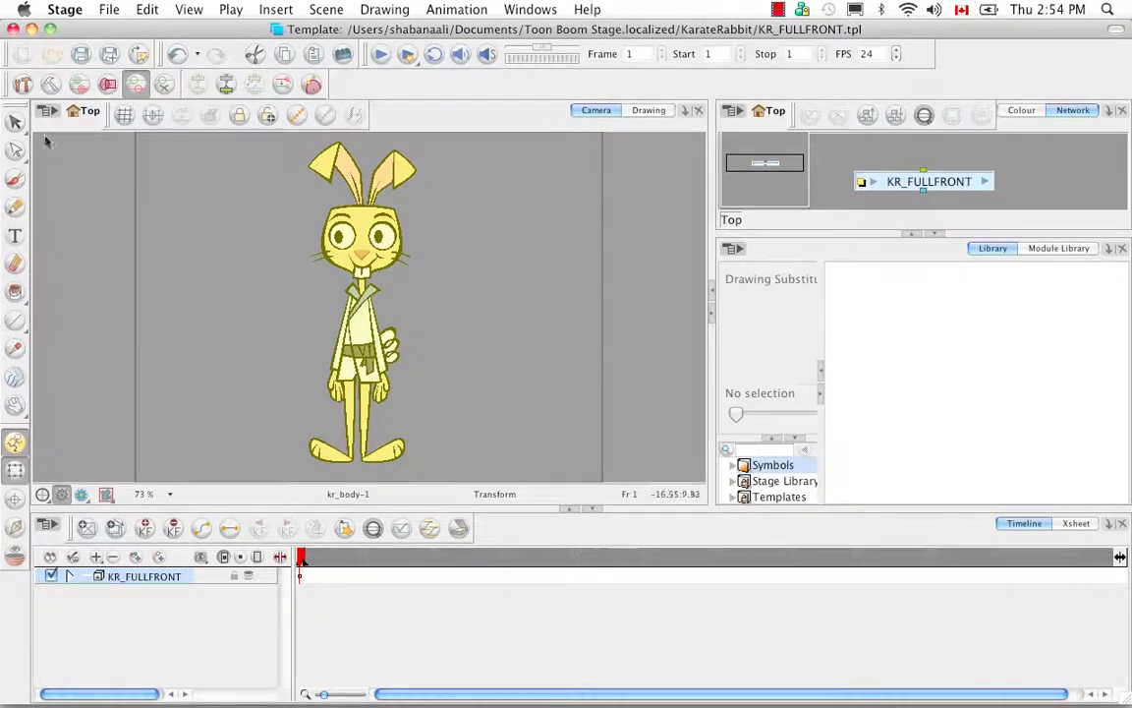
{"action": "left_click", "coordinate": [14, 32]}
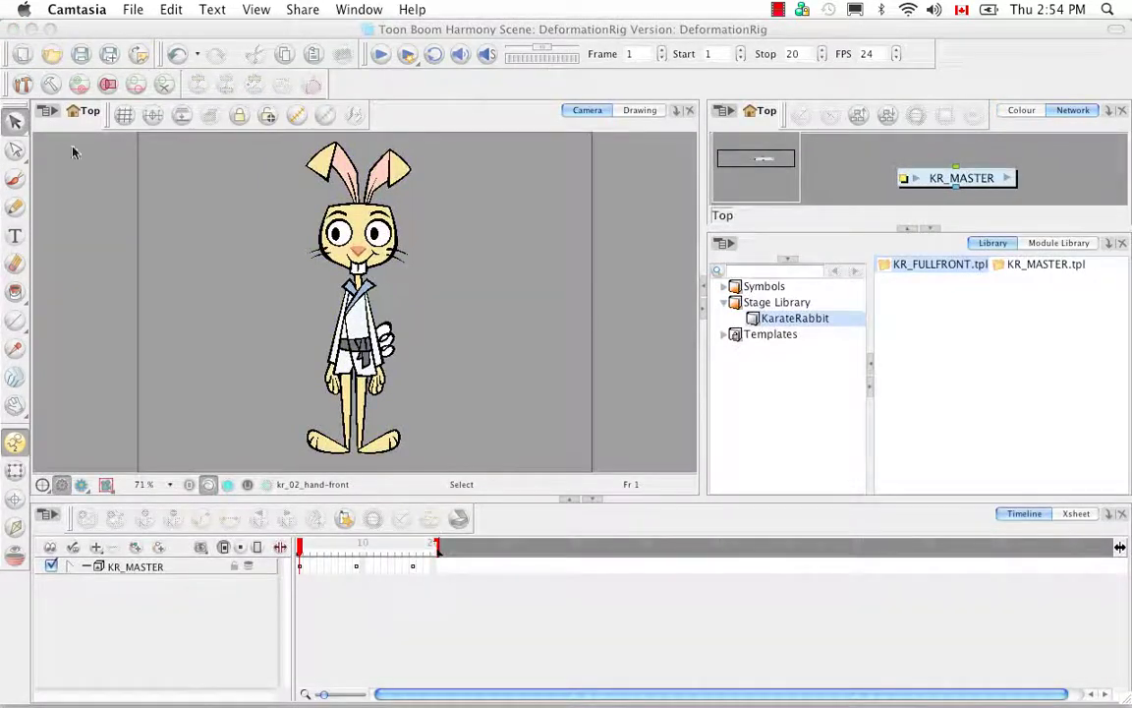
{"action": "left_click", "coordinate": [950, 320]}
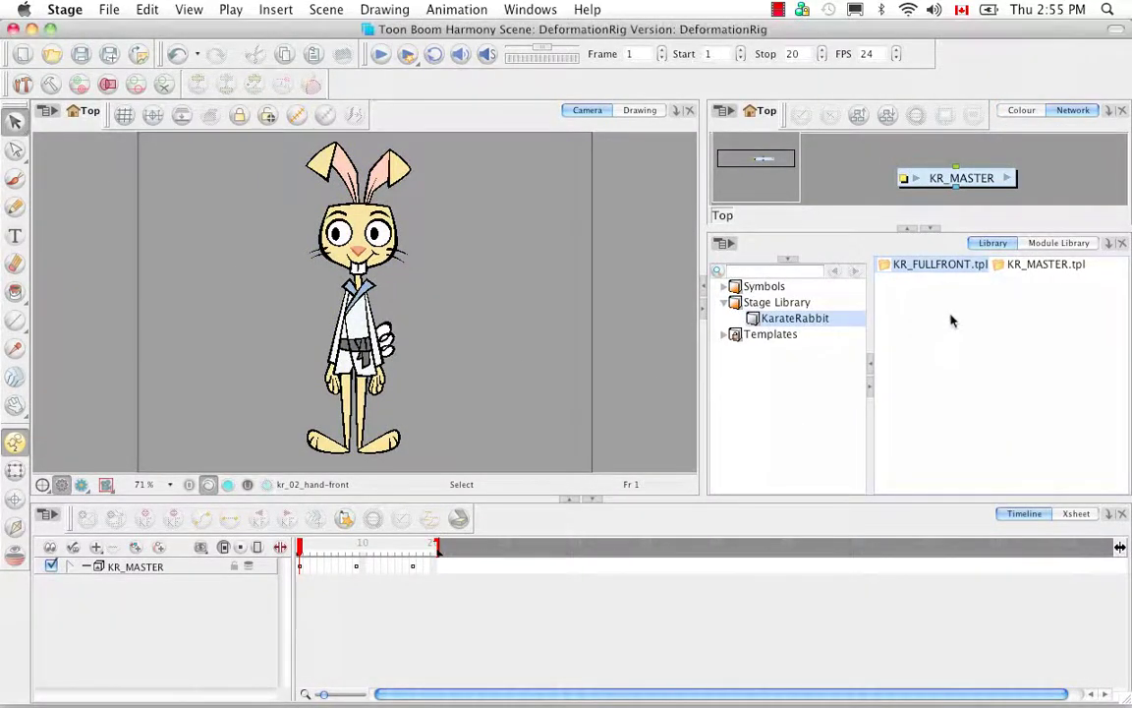
Step: Paste another copy of the KR_MASTER group into the KarateRabbit folder as a template
{"action": "left_click", "coordinate": [955, 315]}
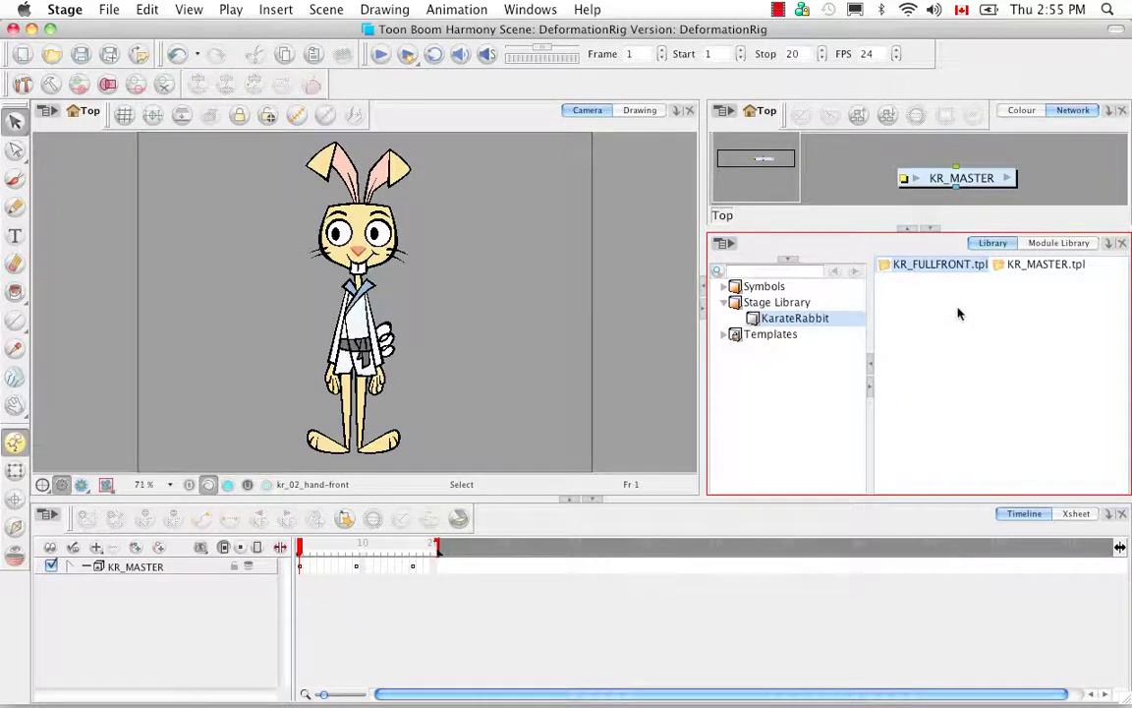
{"action": "left_click", "coordinate": [984, 297]}
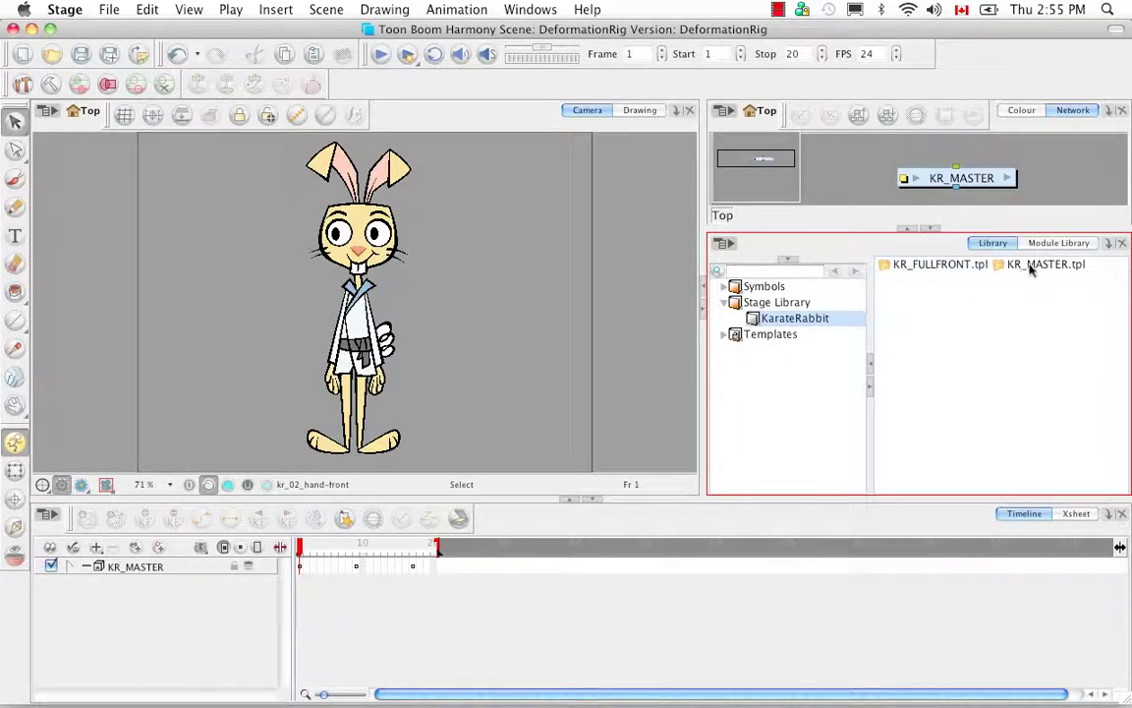
{"action": "left_click", "coordinate": [1032, 263]}
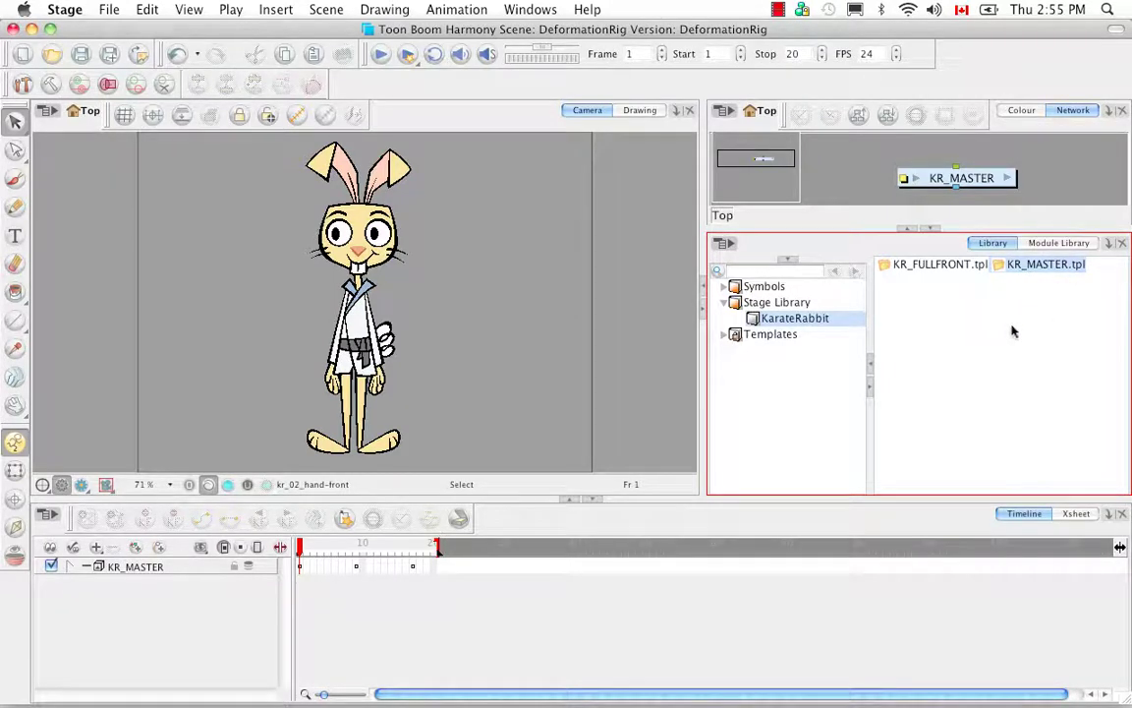
{"action": "left_click", "coordinate": [1003, 369]}
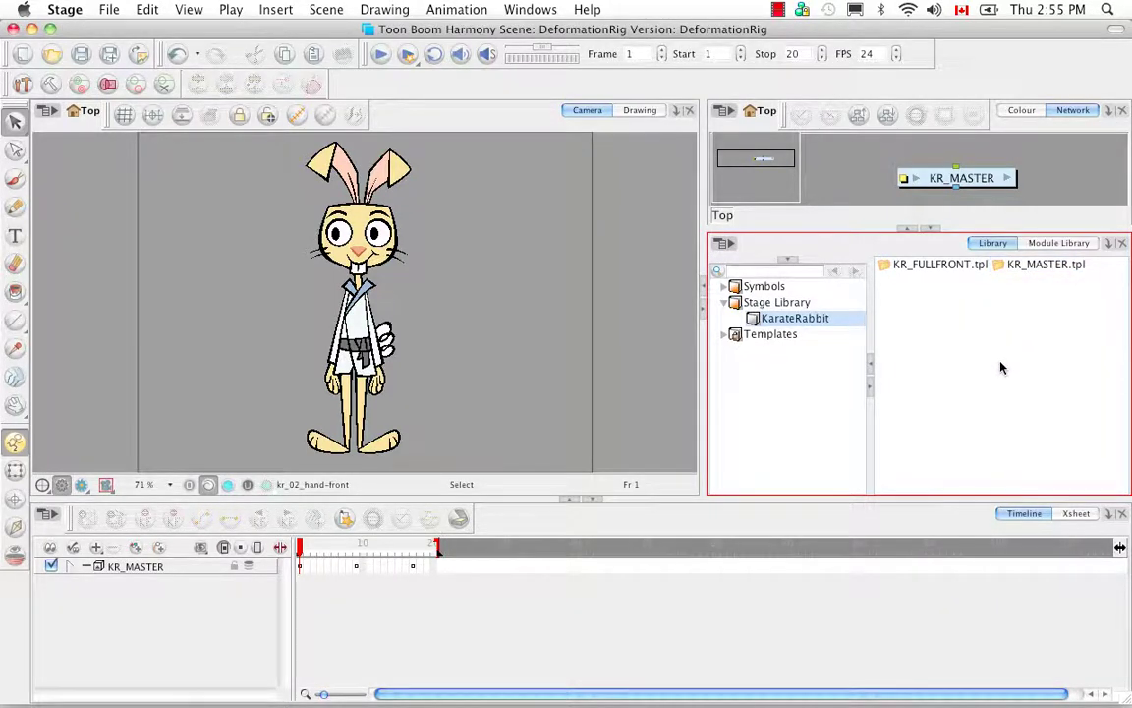
{"action": "key", "text": "super+v"}
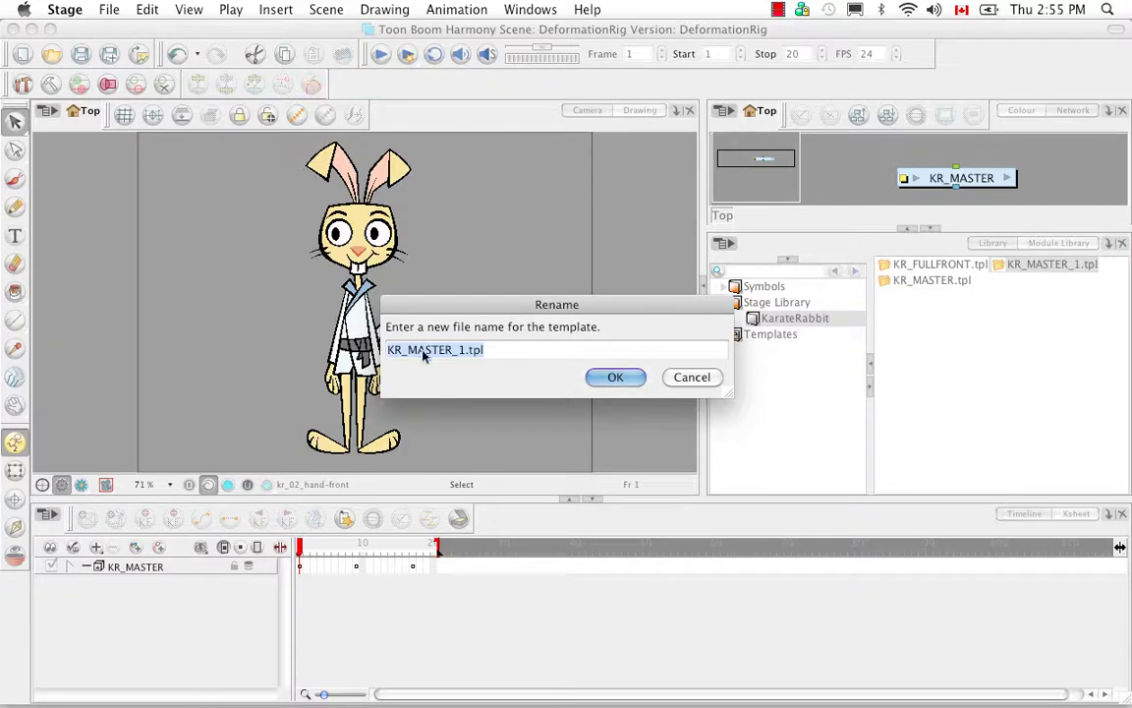
Step: Name the newly pasted template KR_3QFULL.tpl
{"action": "left_click", "coordinate": [484, 350]}
{"action": "key", "text": "Left"}
{"action": "key", "text": "Left"}
{"action": "key", "text": "Left"}
{"action": "key", "text": "Left"}
{"action": "key", "text": "shift+Left"}
{"action": "key", "text": "shift+Left"}
{"action": "key", "text": "shift+Left"}
{"action": "key", "text": "shift+Left"}
{"action": "key", "text": "shift+Left"}
{"action": "key", "text": "shift+Left"}
{"action": "key", "text": "shift+Left"}
{"action": "key", "text": "shift+Left"}
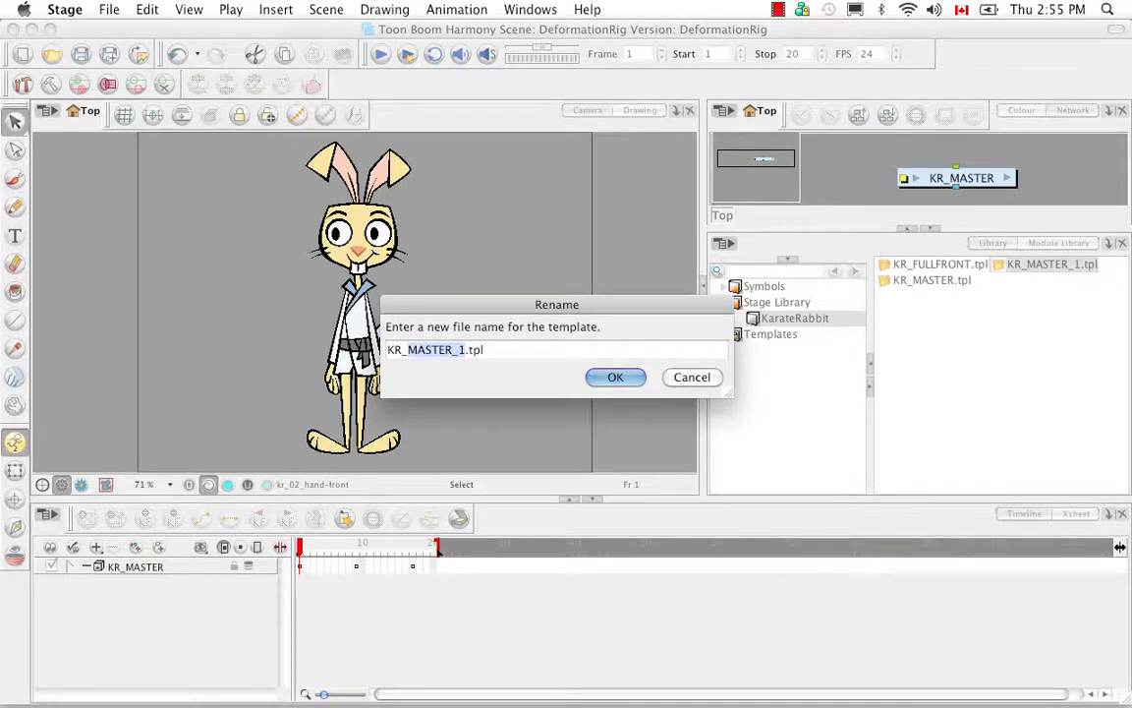
{"action": "key", "text": "BackSpace"}
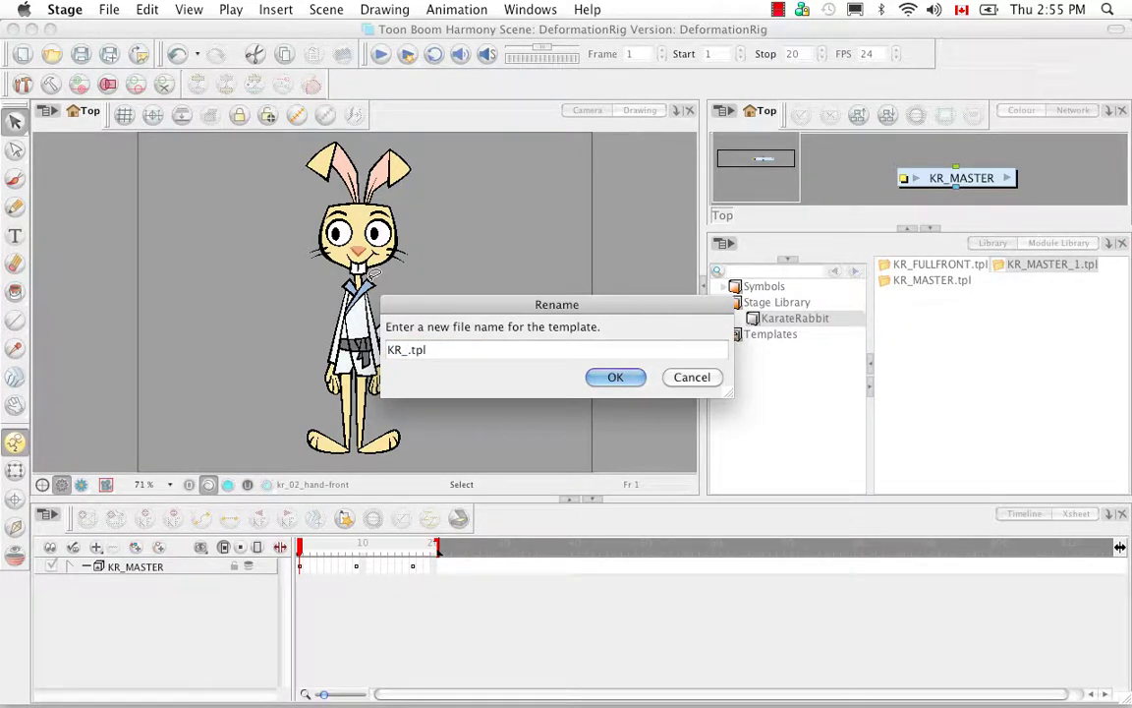
{"action": "type", "text": "30"}
{"action": "type", "text": "FULL"}
{"action": "left_click", "coordinate": [616, 376]}
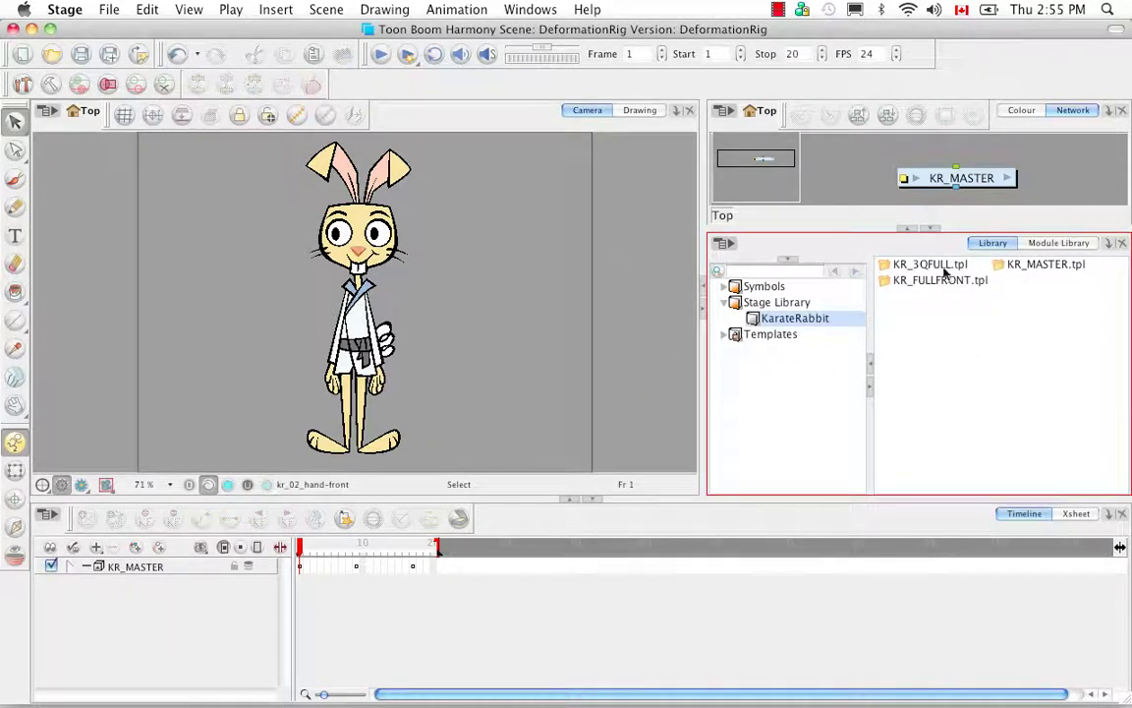
Step: Open KR_3QFULL.tpl for editing and clear the KR_MASTER frames ahead of its second keyframe
{"action": "right_click", "coordinate": [924, 271]}
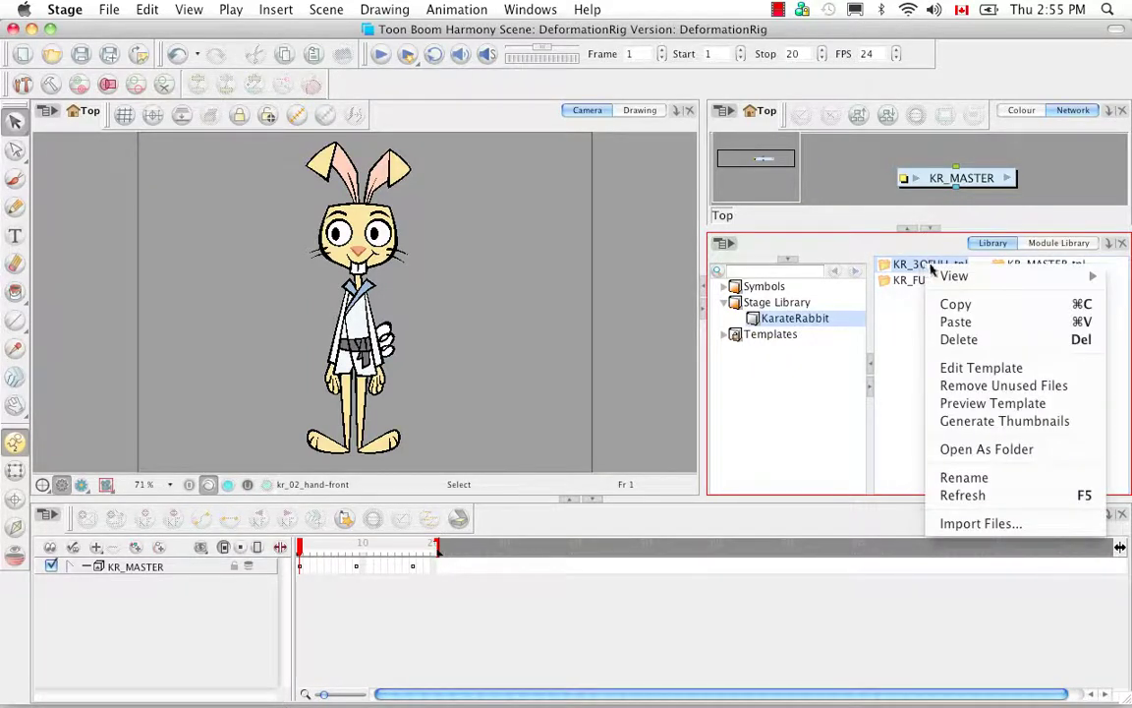
{"action": "left_click", "coordinate": [951, 367]}
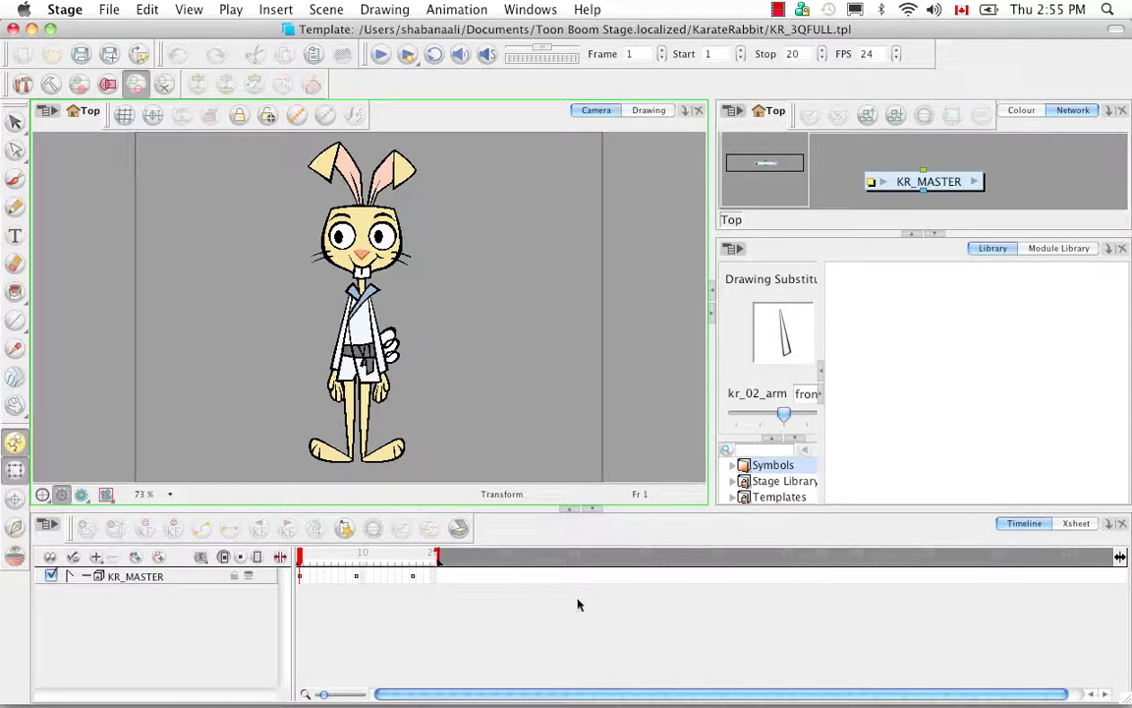
{"action": "left_click", "coordinate": [306, 578]}
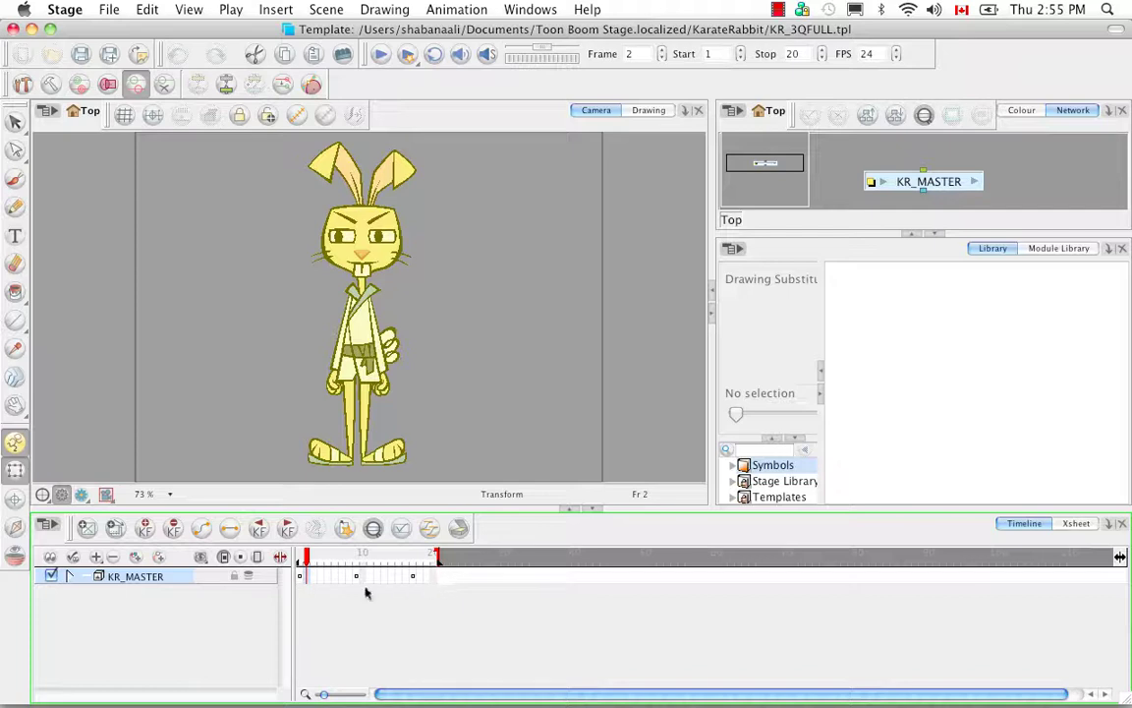
{"action": "left_click", "coordinate": [301, 578]}
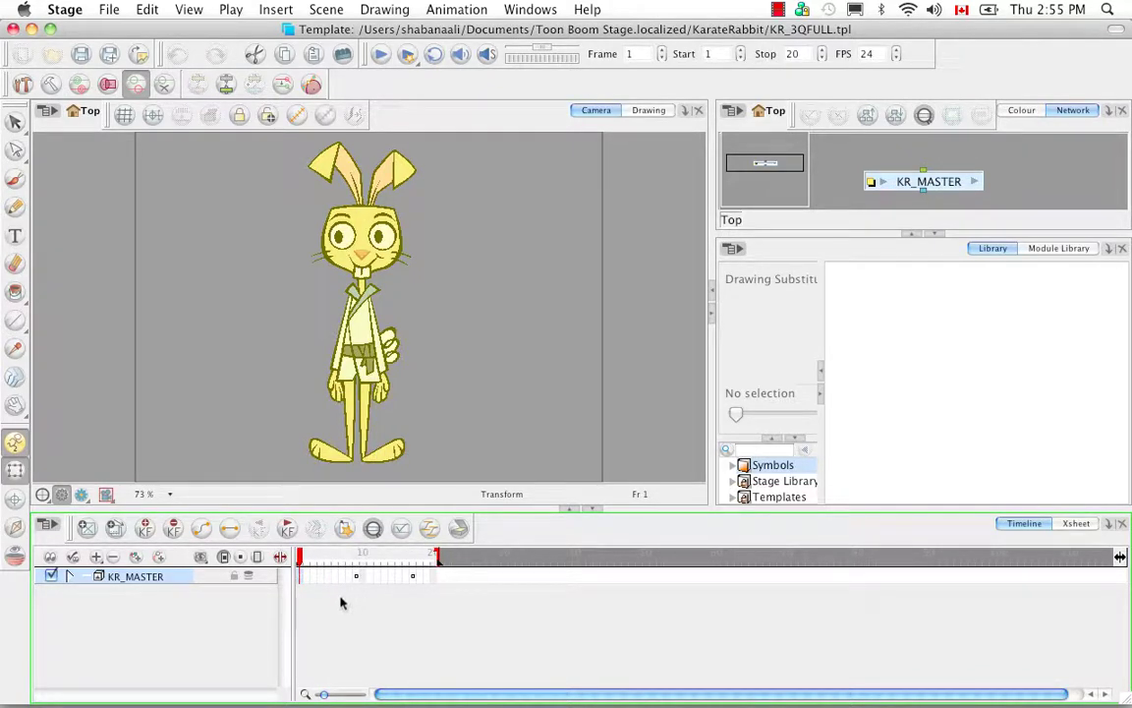
{"action": "left_click_drag", "start_coordinate": [301, 577], "coordinate": [351, 578]}
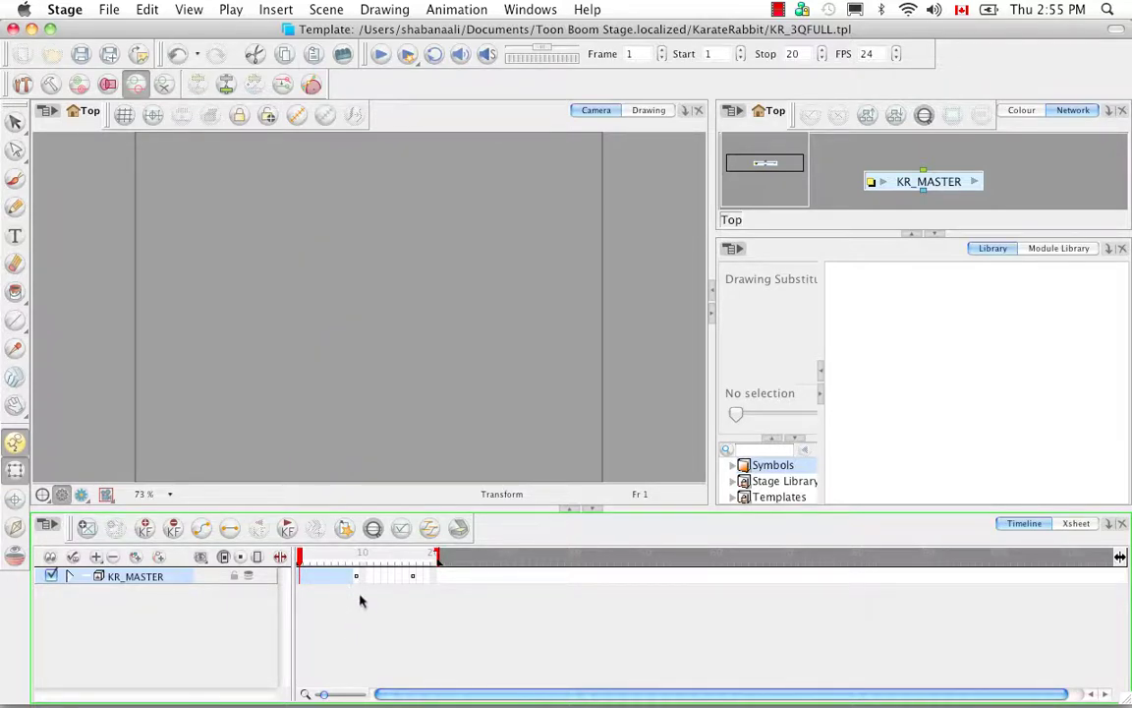
Step: Clear KR_MASTER frames 10 to 20 and check the group's sublayers for leftover exposures
{"action": "left_click", "coordinate": [363, 577]}
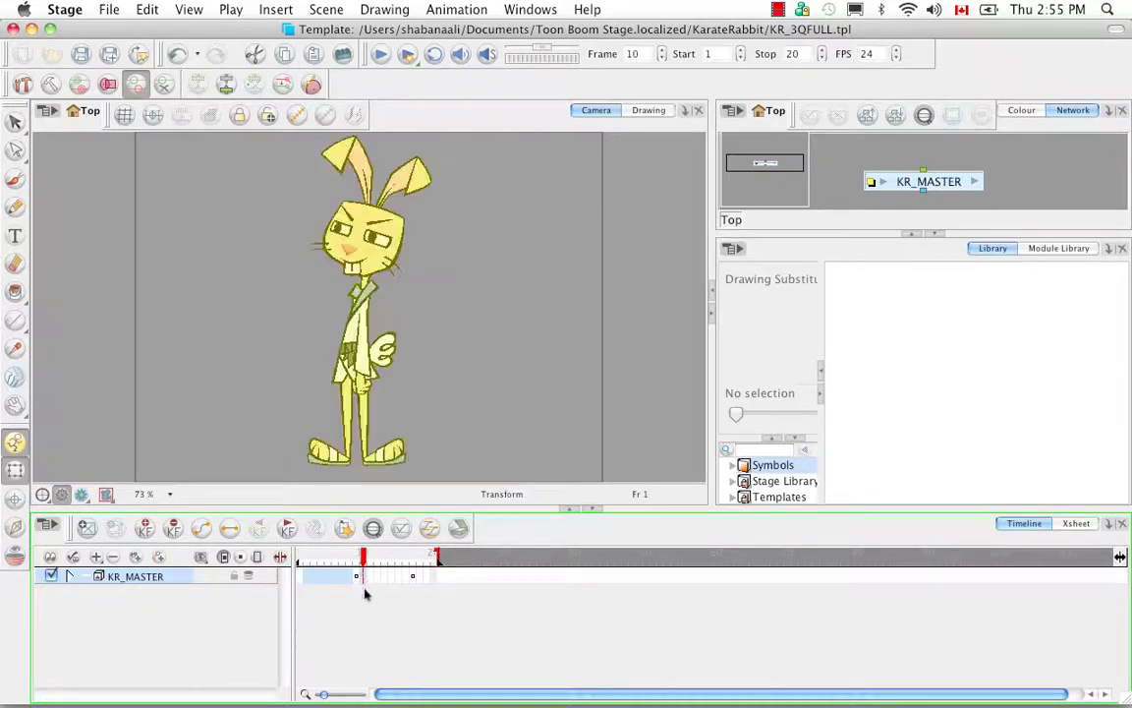
{"action": "left_click", "coordinate": [435, 576], "text": "shift"}
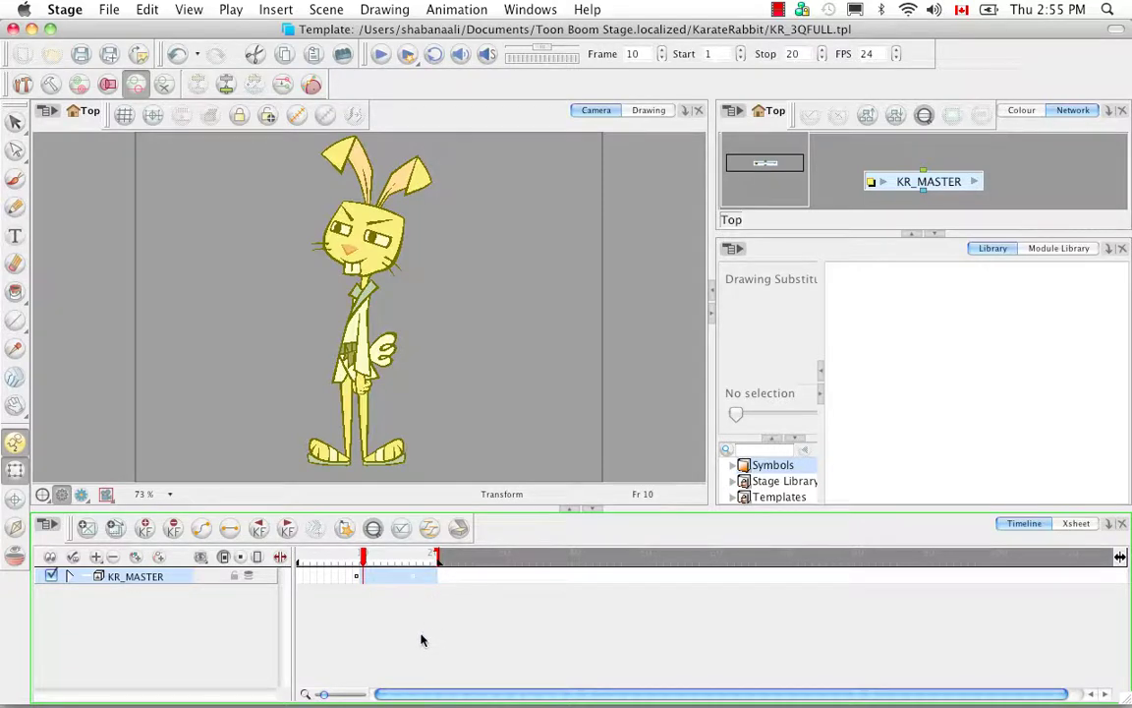
{"action": "key", "text": "Delete"}
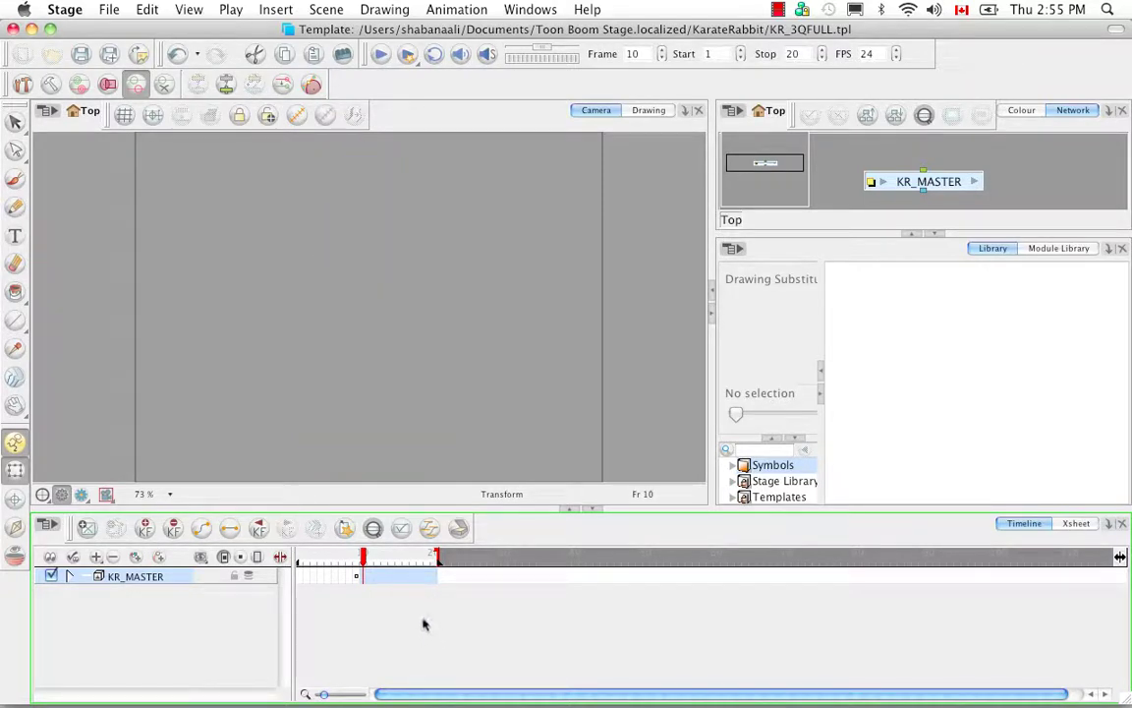
{"action": "left_click", "coordinate": [68, 577]}
{"action": "left_click", "coordinate": [89, 593]}
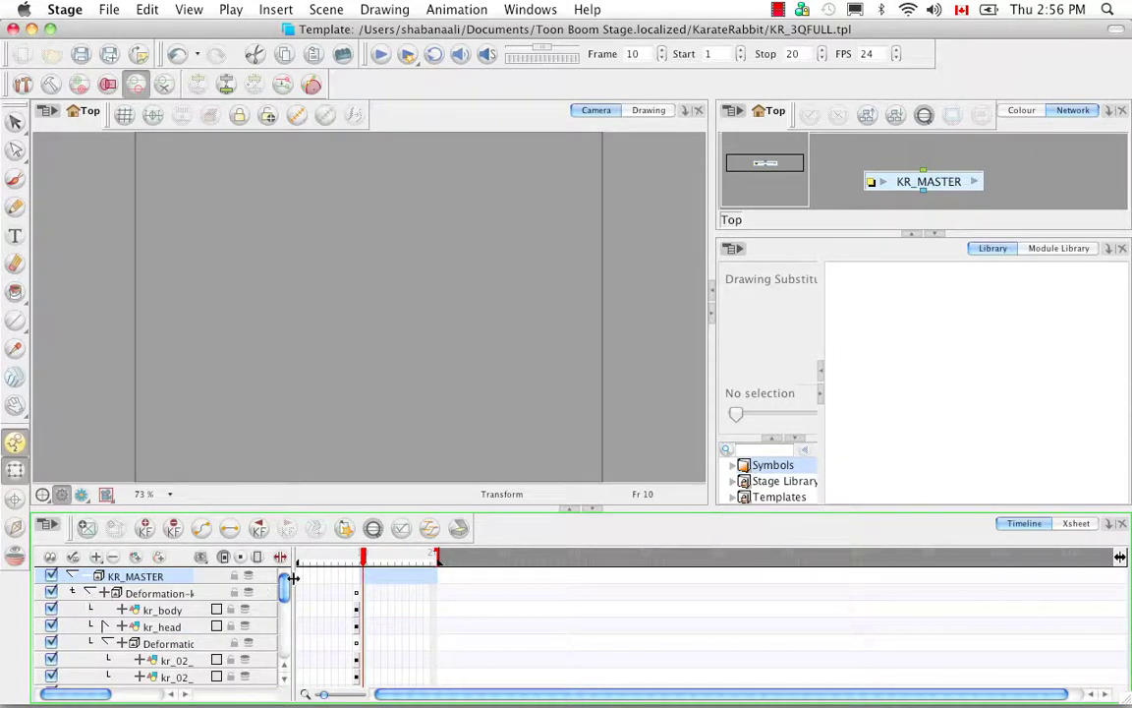
{"action": "mouse_move", "coordinate": [284, 586]}
{"action": "left_mouse_down"}
{"action": "mouse_move", "coordinate": [286, 658]}
{"action": "mouse_move", "coordinate": [275, 577]}
{"action": "left_mouse_up"}
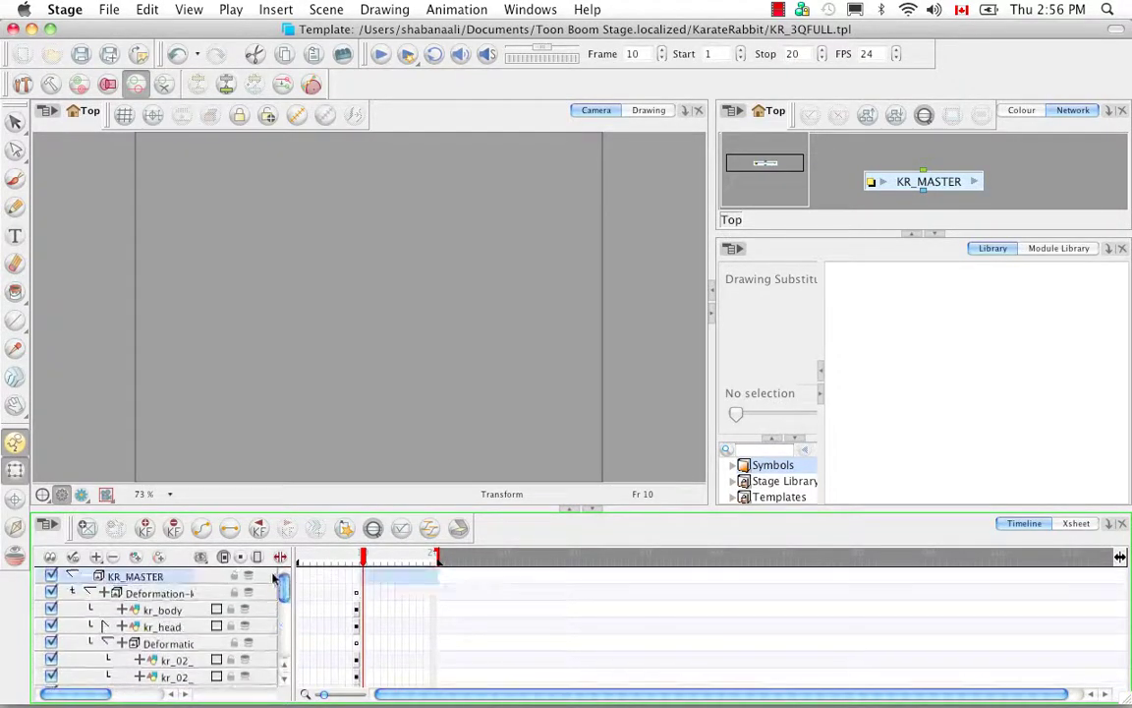
{"action": "left_click", "coordinate": [88, 592]}
{"action": "left_click", "coordinate": [73, 576]}
Step: Move the remaining KR_MASTER pose from frame 9 to frame 1 and check that its sublayers moved with it
{"action": "left_click", "coordinate": [355, 578]}
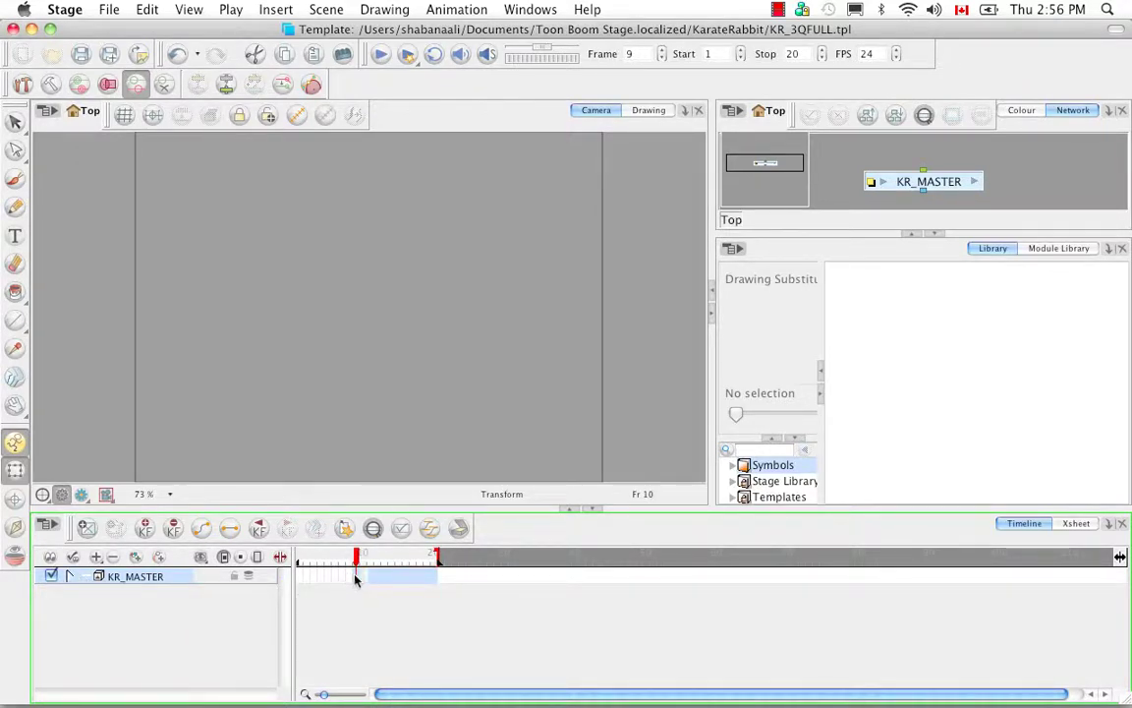
{"action": "mouse_move", "coordinate": [355, 578]}
{"action": "left_mouse_down"}
{"action": "mouse_move", "coordinate": [311, 576]}
{"action": "mouse_move", "coordinate": [298, 590]}
{"action": "mouse_move", "coordinate": [299, 580]}
{"action": "left_mouse_up"}
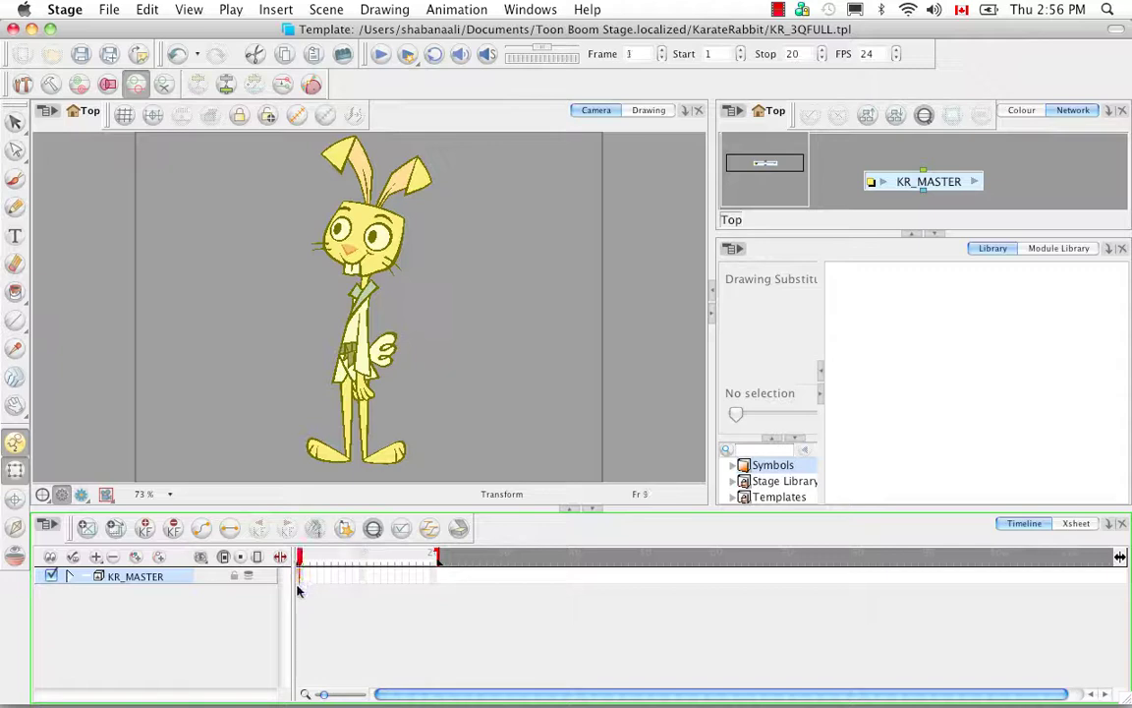
{"action": "left_click", "coordinate": [73, 577]}
{"action": "left_click", "coordinate": [81, 592]}
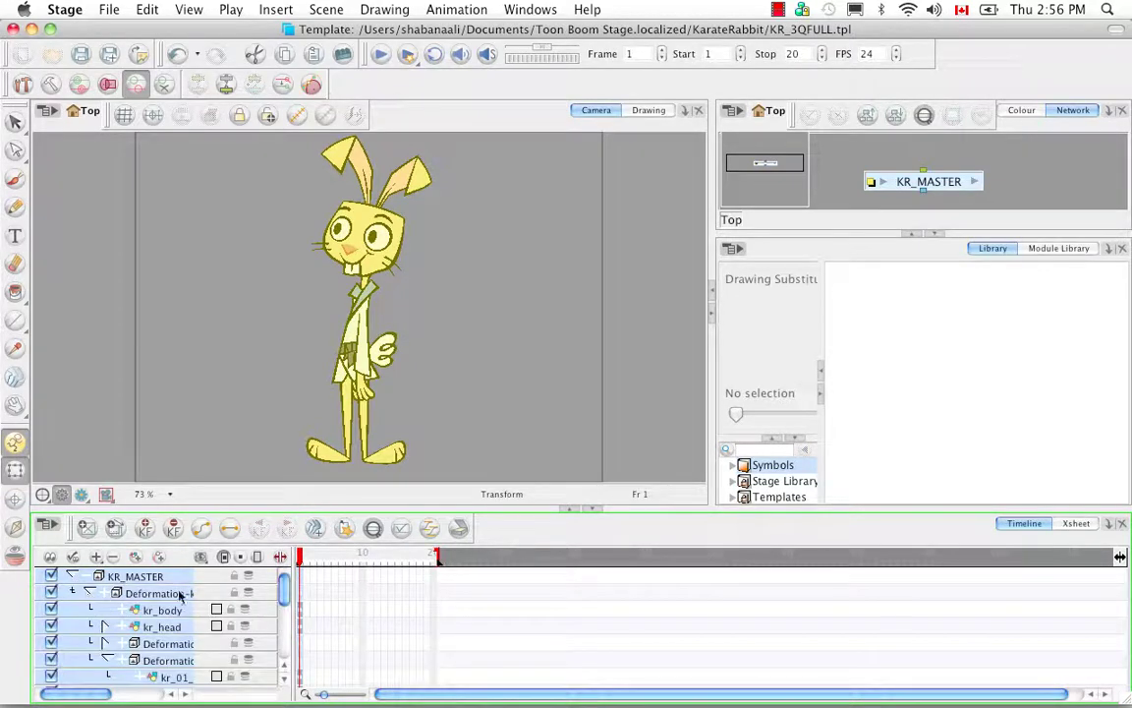
{"action": "left_click", "coordinate": [304, 643]}
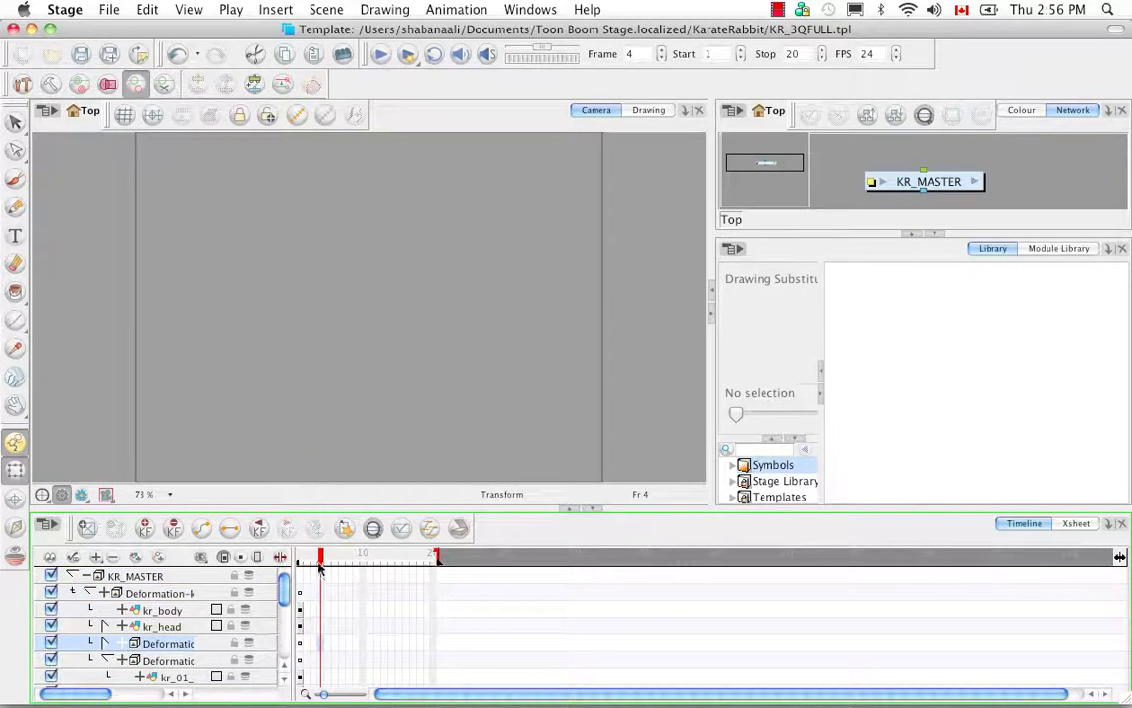
{"action": "left_click_drag", "start_coordinate": [285, 588], "coordinate": [287, 617]}
{"action": "scroll", "coordinate": [287, 617], "scroll_direction": "up", "scroll_amount": 5}
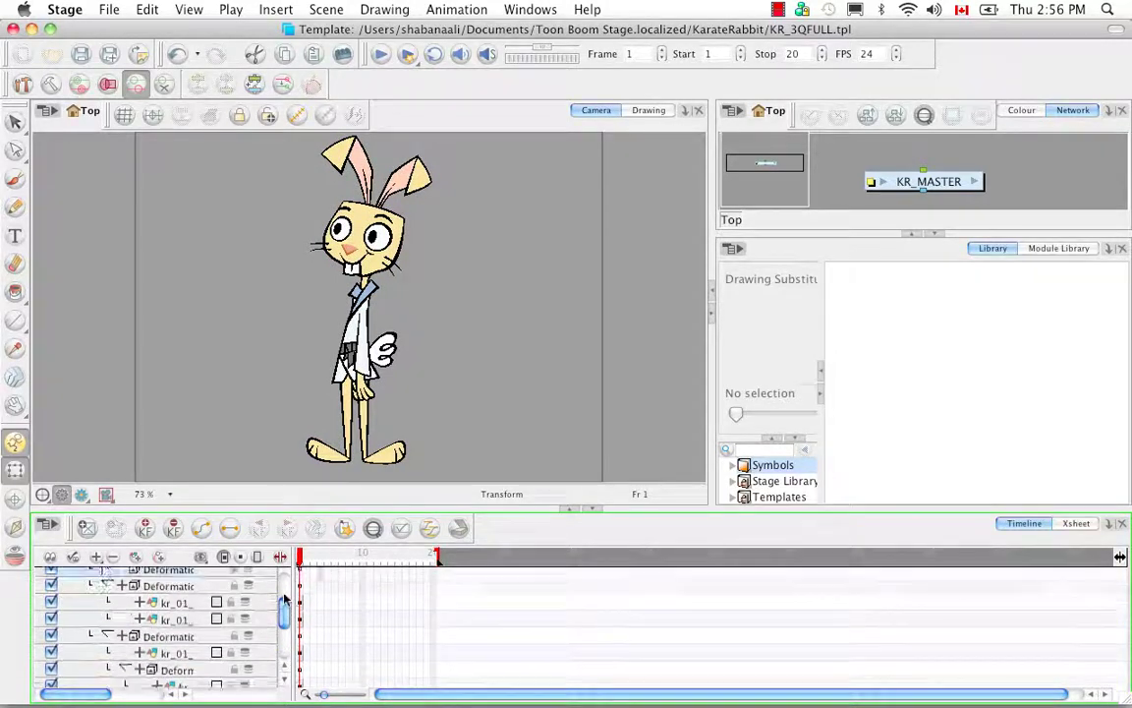
{"action": "left_click", "coordinate": [86, 594]}
{"action": "left_click", "coordinate": [71, 575]}
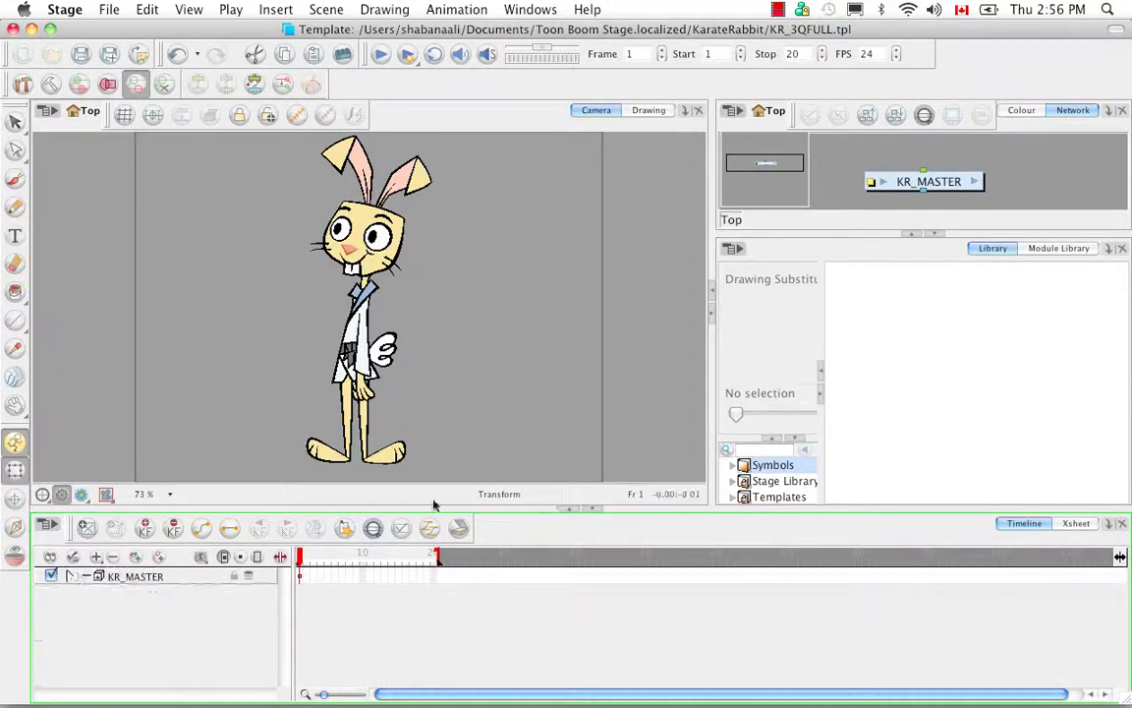
Step: Shorten the template to a single frame and rename the KR_MASTER group KR_3QFULL
{"action": "left_click_drag", "start_coordinate": [436, 559], "coordinate": [302, 558]}
{"action": "double_click", "coordinate": [133, 576]}
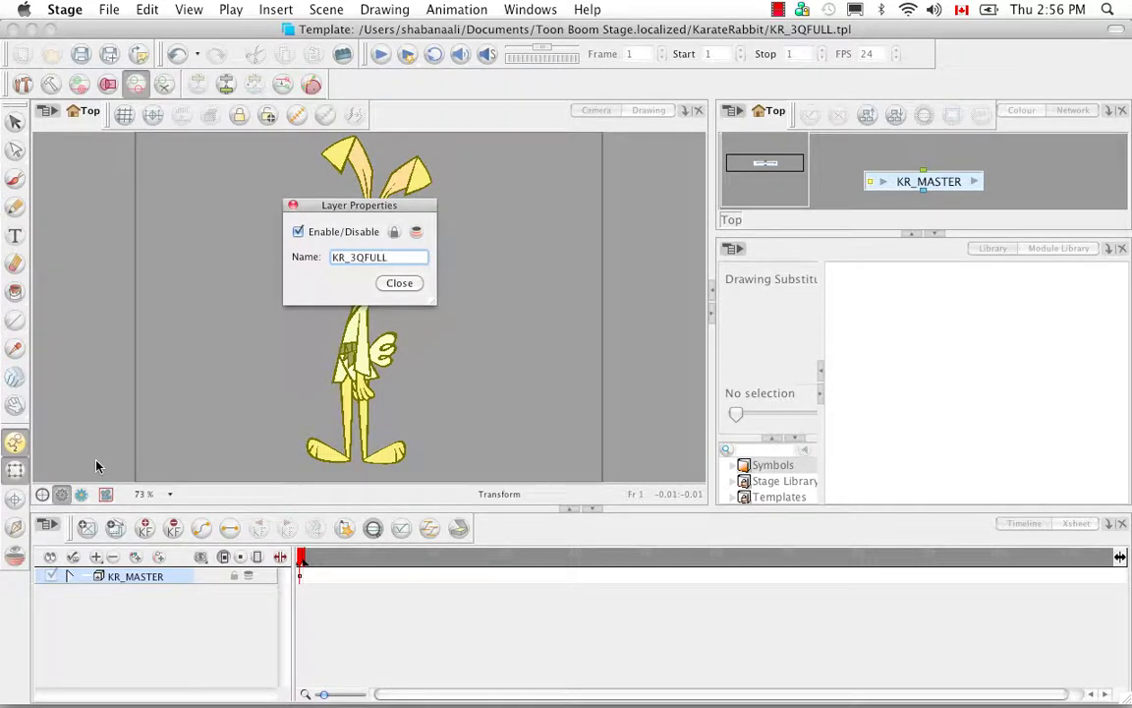
{"action": "left_click", "coordinate": [399, 283]}
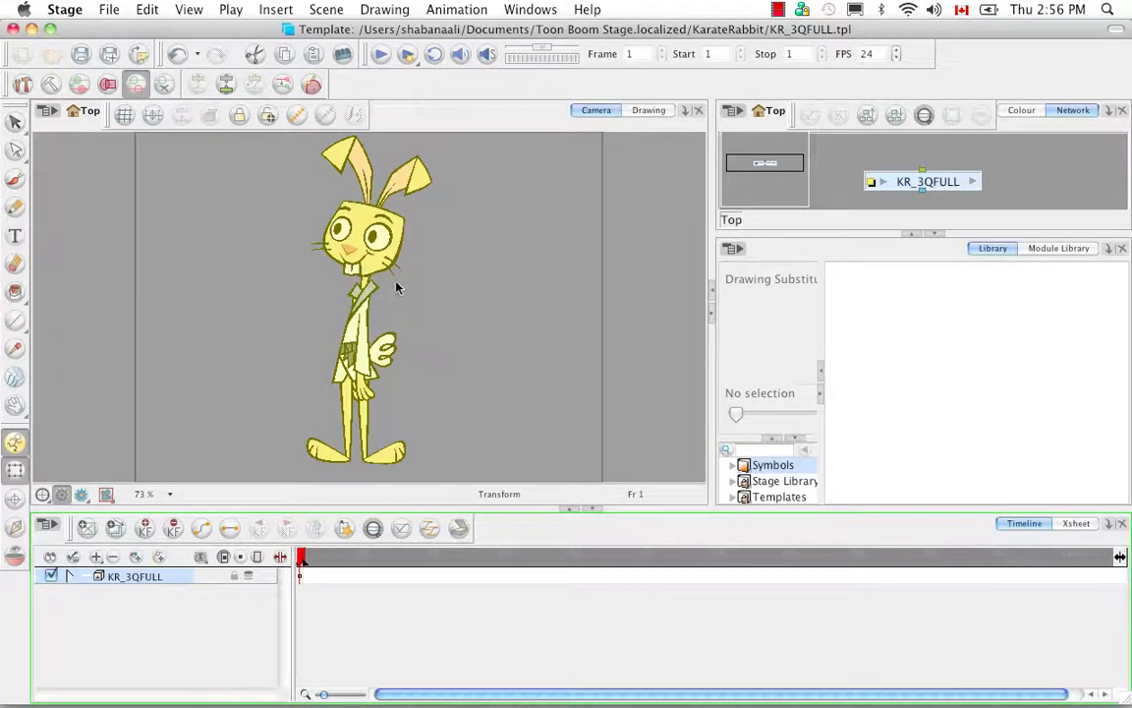
Step: Save the KR_3QFULL template and close it to return to the DeformationRig scene
{"action": "left_click", "coordinate": [80, 55]}
{"action": "left_click", "coordinate": [12, 28]}
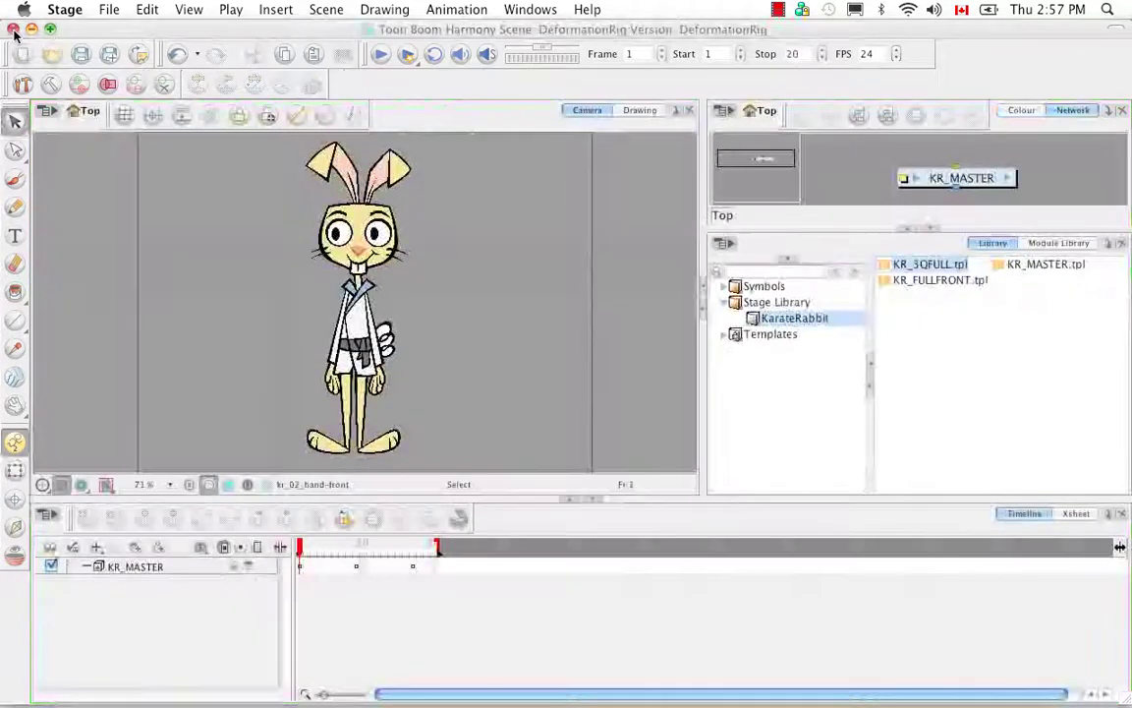
{"action": "left_click", "coordinate": [981, 319]}
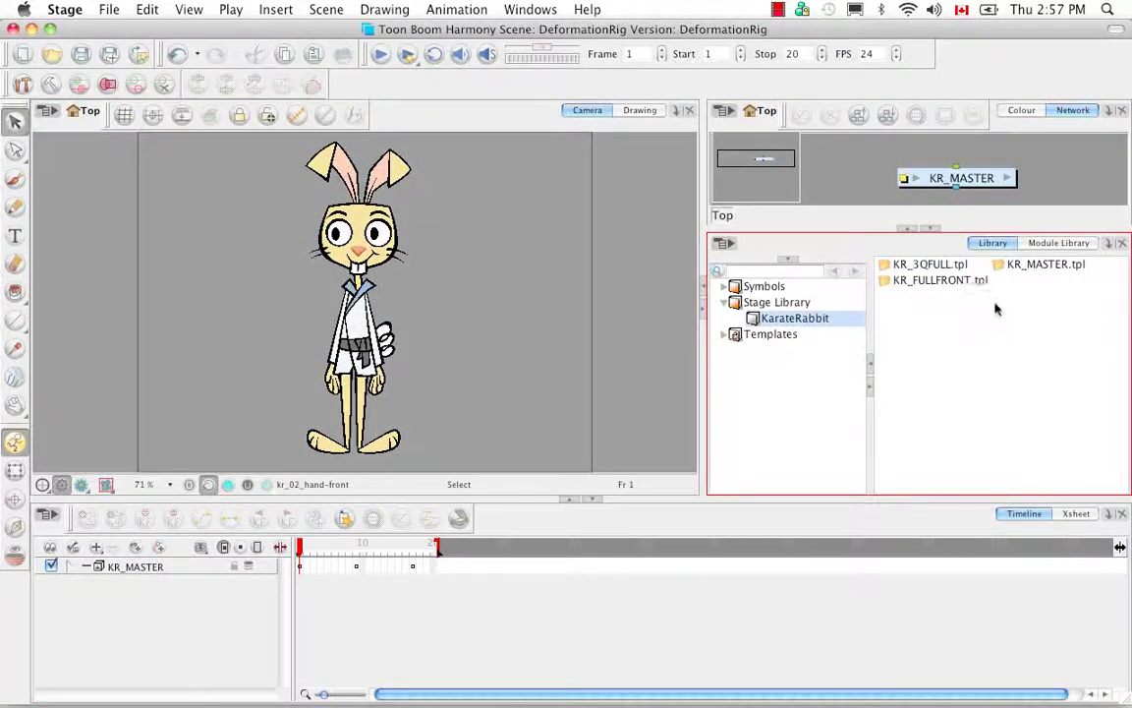
Step: Duplicate the KR_MASTER.tpl template within the KarateRabbit library folder
{"action": "left_click", "coordinate": [1022, 272]}
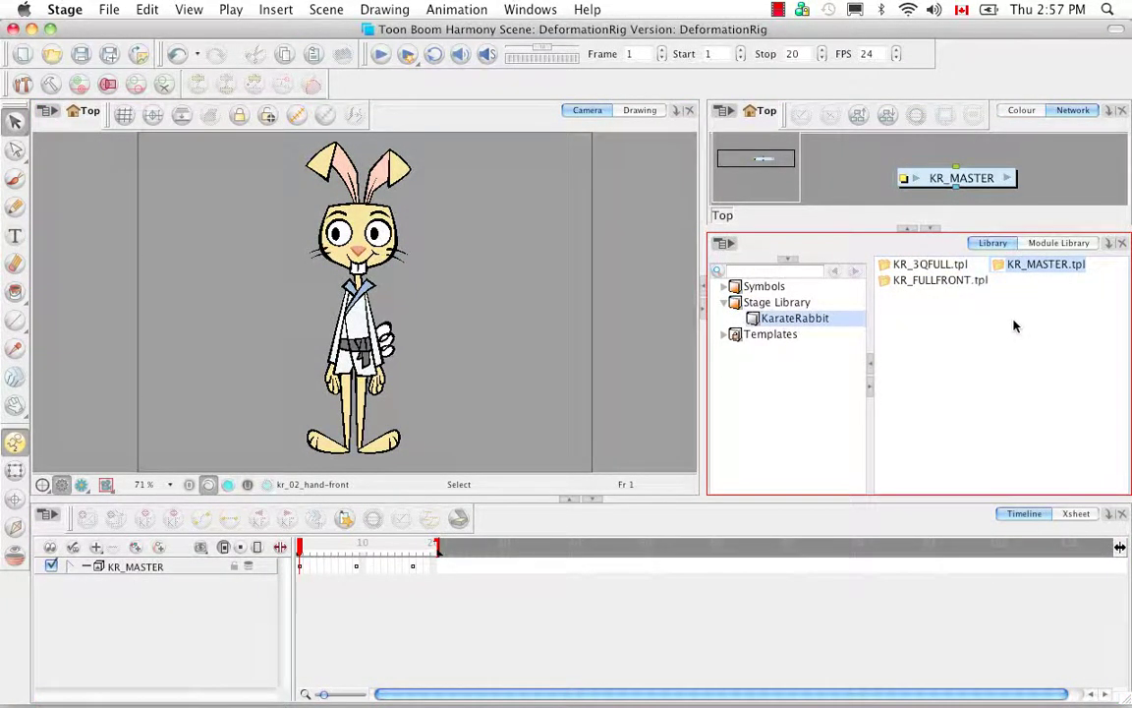
{"action": "key", "text": "super+c"}
{"action": "key", "text": "super+v"}
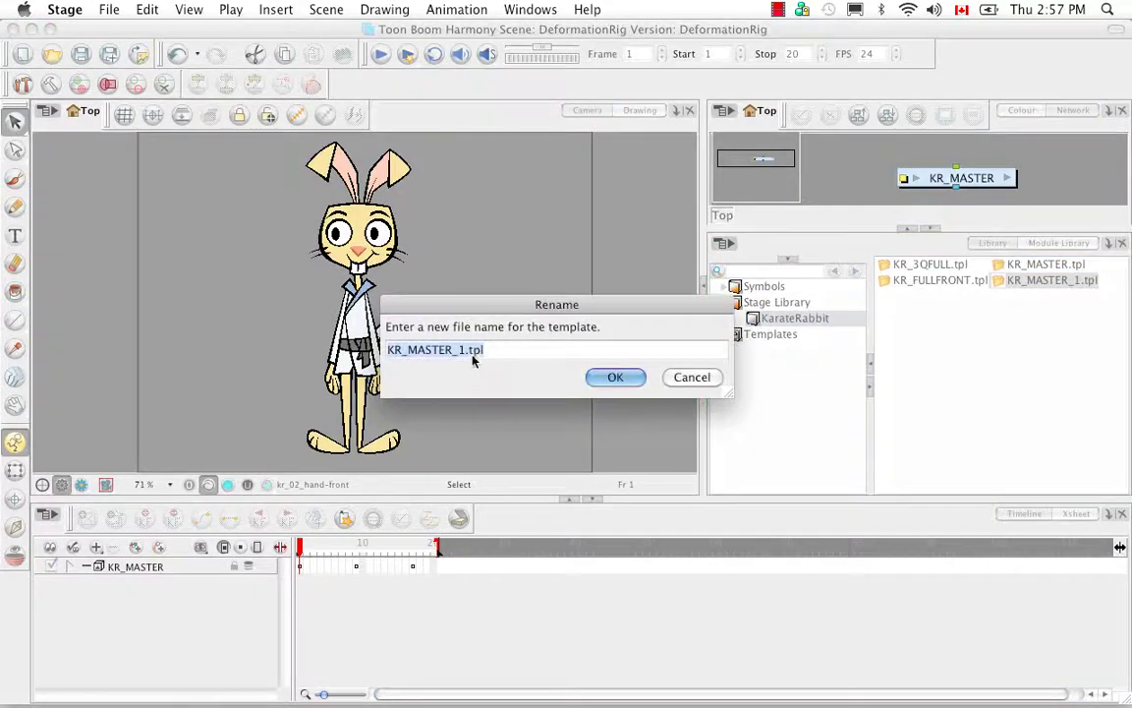
Step: Name the duplicated template KR_SIDEFULL.tpl
{"action": "key", "text": "Right"}
{"action": "key", "text": "Left"}
{"action": "key", "text": "Left"}
{"action": "key", "text": "Left"}
{"action": "key", "text": "Left"}
{"action": "key", "text": "shift+Left"}
{"action": "key", "text": "shift+Left"}
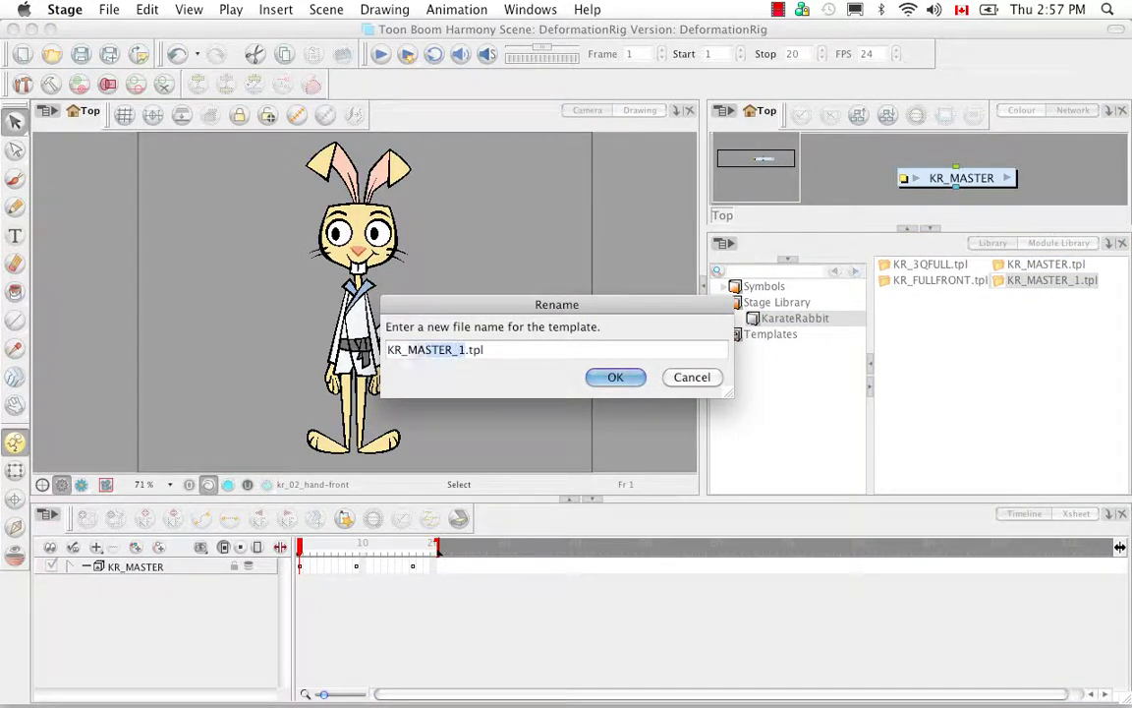
{"action": "key", "text": "BackSpace"}
{"action": "type", "text": "SIDE"}
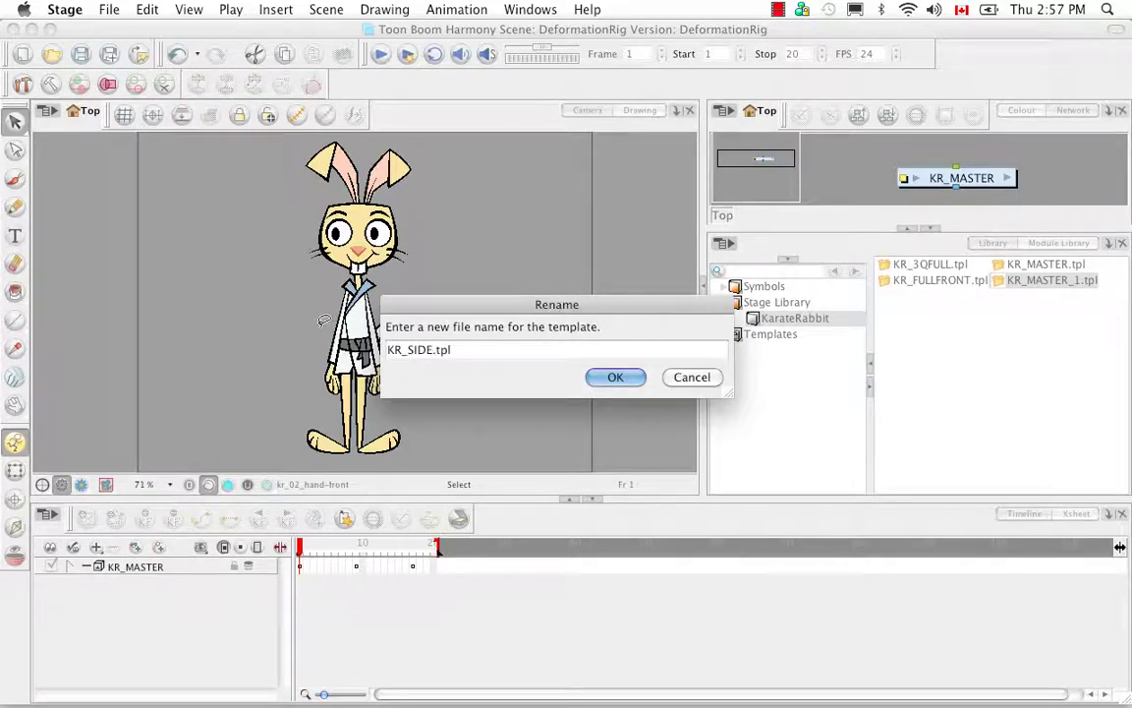
{"action": "type", "text": "FULL"}
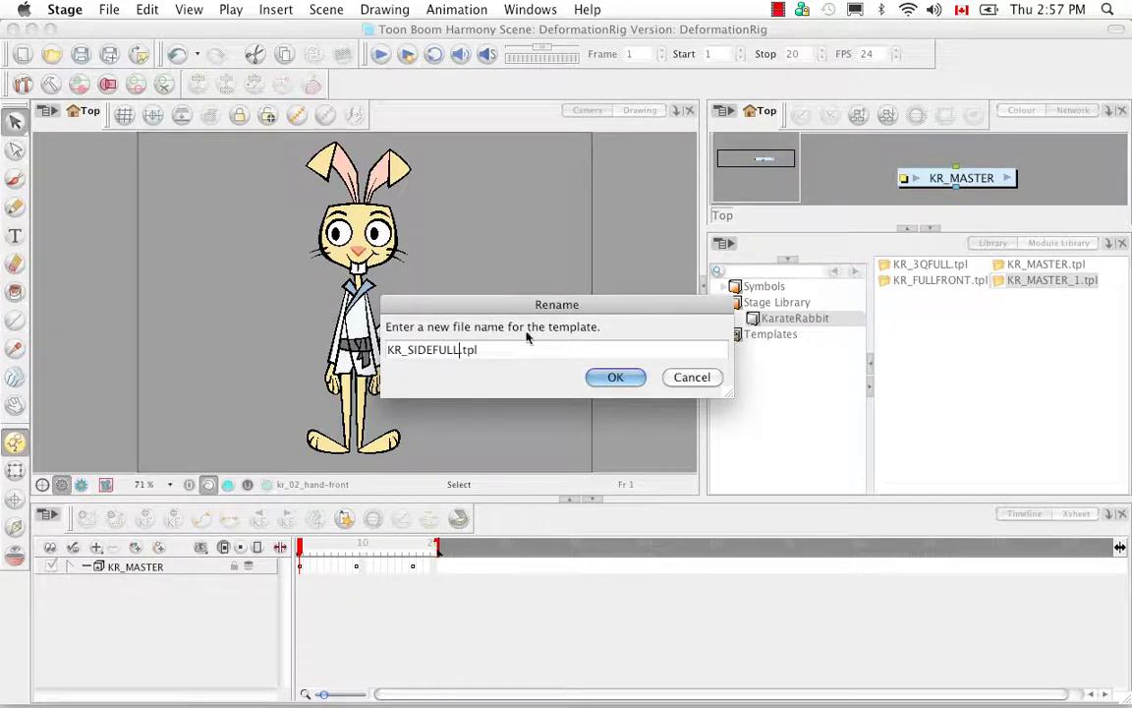
{"action": "left_click", "coordinate": [615, 377]}
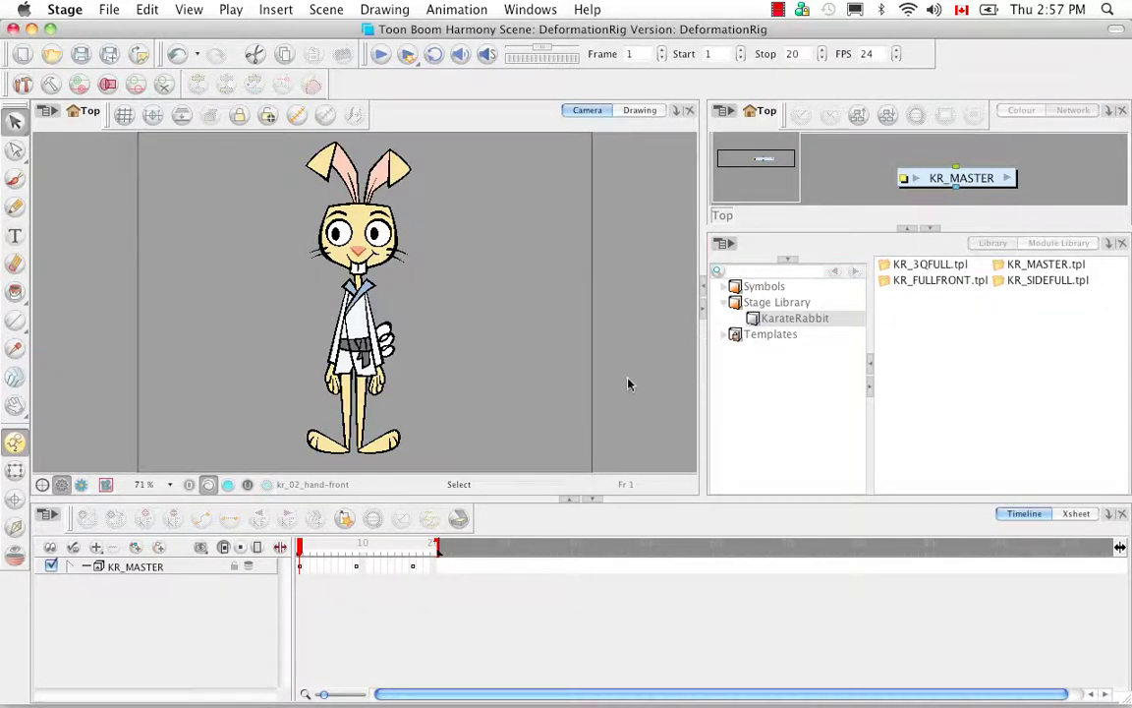
Step: Open the KR_SIDEFULL.tpl template for editing
{"action": "left_click", "coordinate": [1021, 280]}
{"action": "right_click", "coordinate": [1021, 280]}
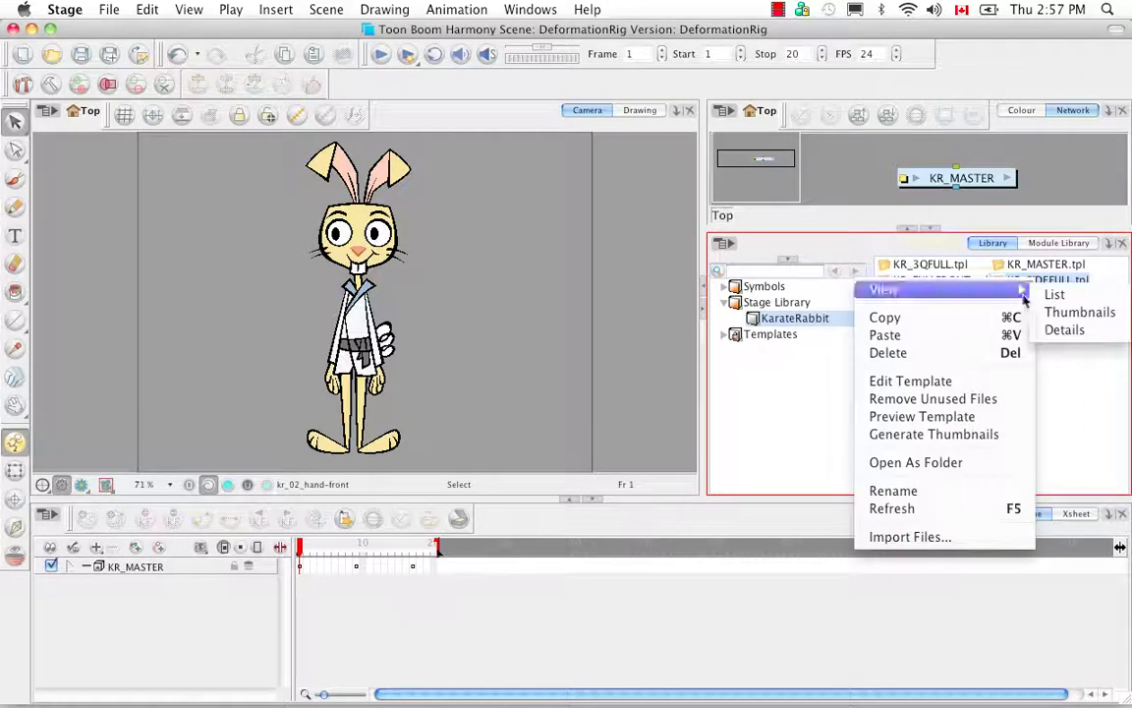
{"action": "left_click", "coordinate": [992, 382]}
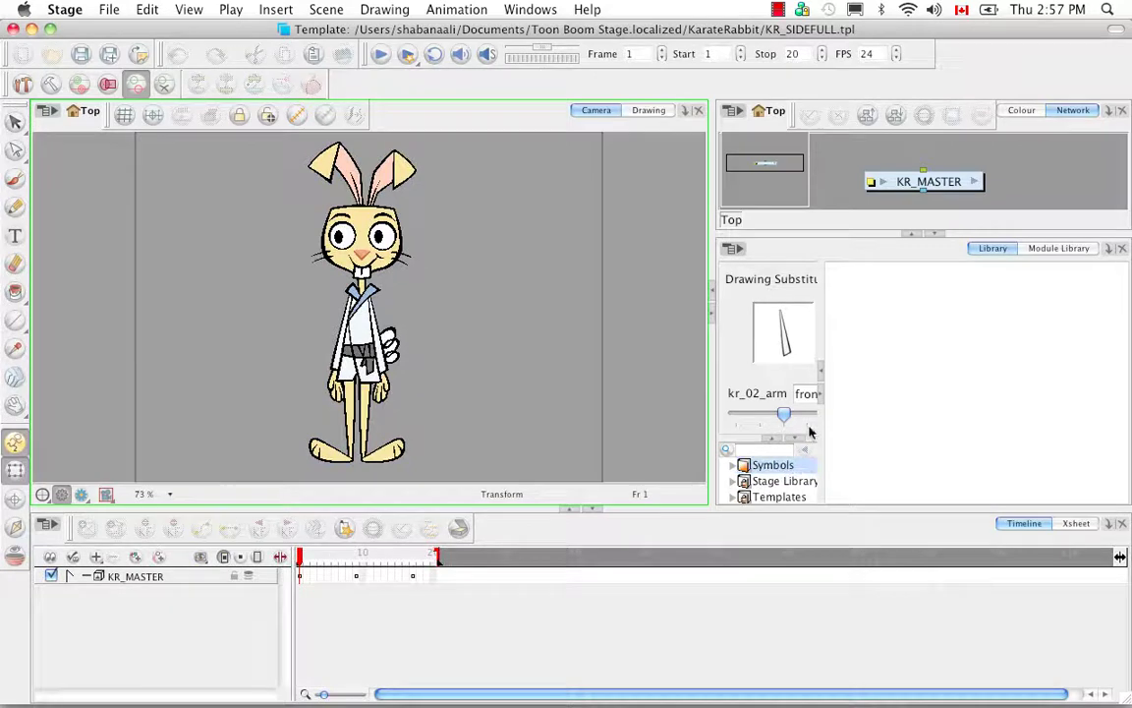
Step: Clear KR_MASTER frames 1 to 16 and 18 to 20, keeping only the side pose at frame 17, and check the sublayers
{"action": "left_click", "coordinate": [300, 580]}
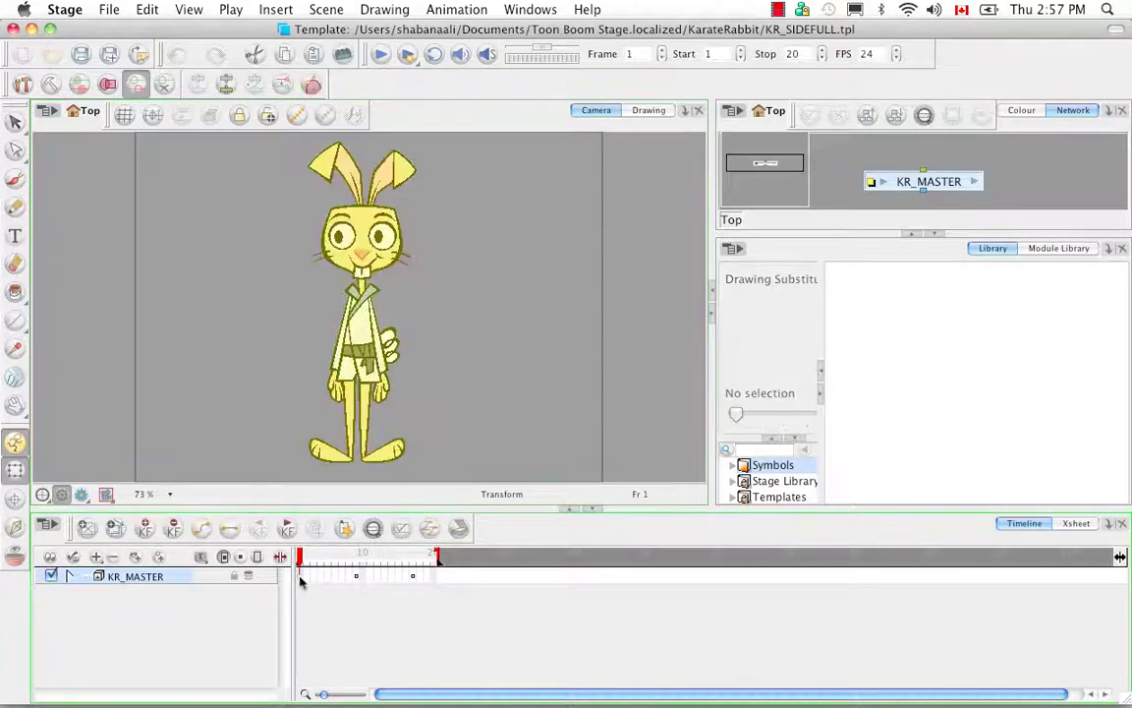
{"action": "left_click", "coordinate": [408, 578], "text": "shift"}
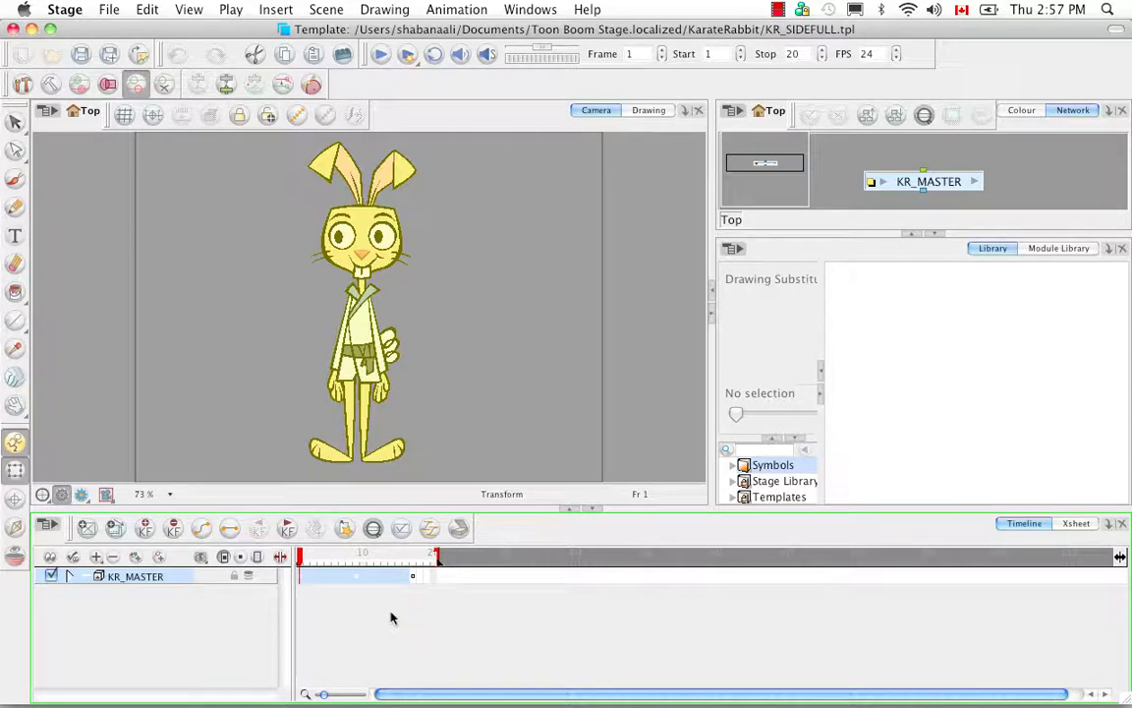
{"action": "left_click", "coordinate": [420, 579]}
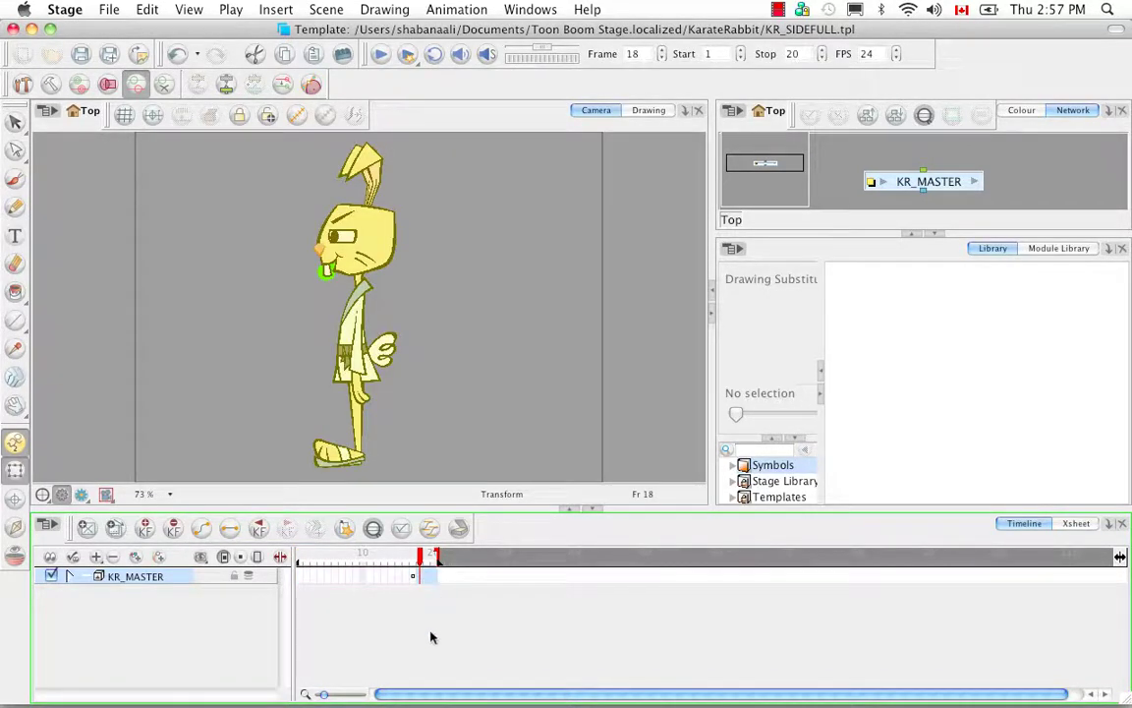
{"action": "left_click", "coordinate": [70, 578]}
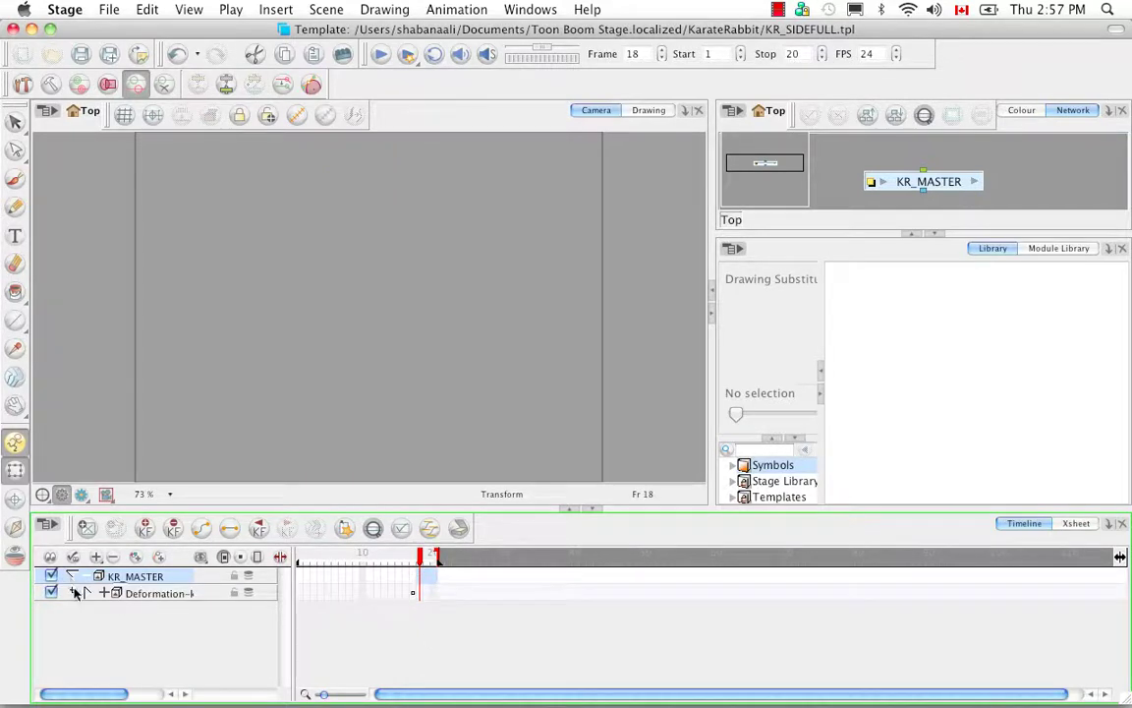
{"action": "left_click", "coordinate": [86, 593]}
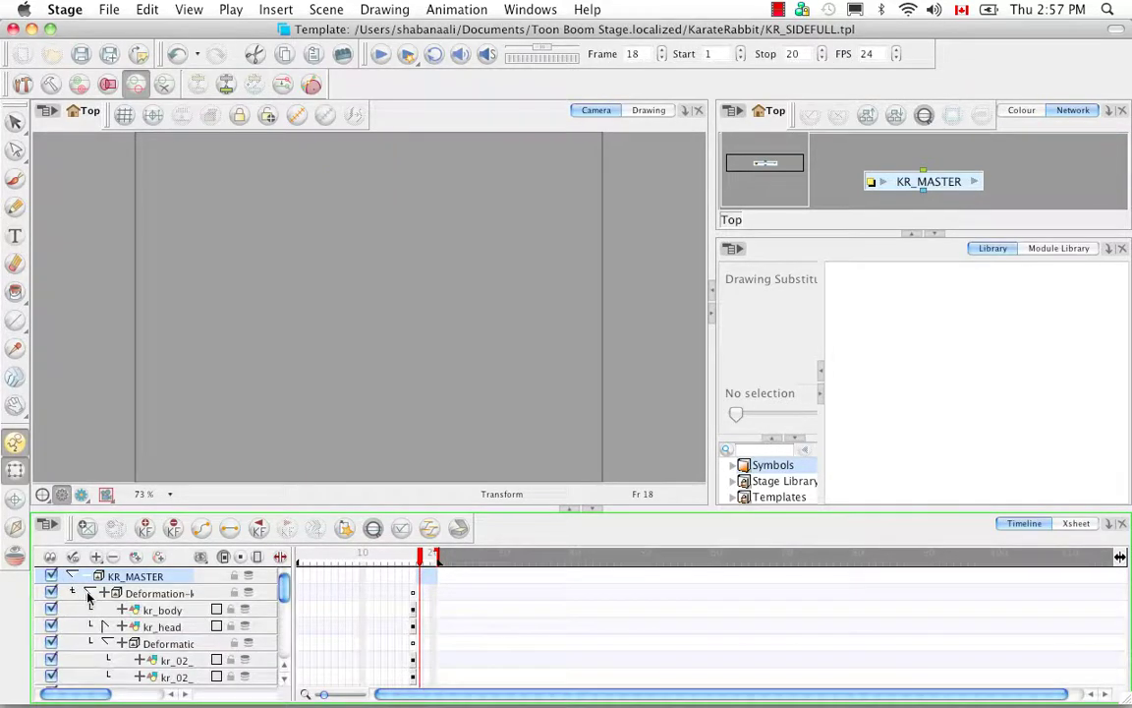
{"action": "left_click_drag", "start_coordinate": [285, 588], "coordinate": [281, 562]}
{"action": "left_click", "coordinate": [87, 592]}
{"action": "left_click", "coordinate": [70, 577]}
Step: Move the side pose of KR_MASTER from frame 17 to frame 1 and check its sublayers
{"action": "left_click", "coordinate": [414, 584]}
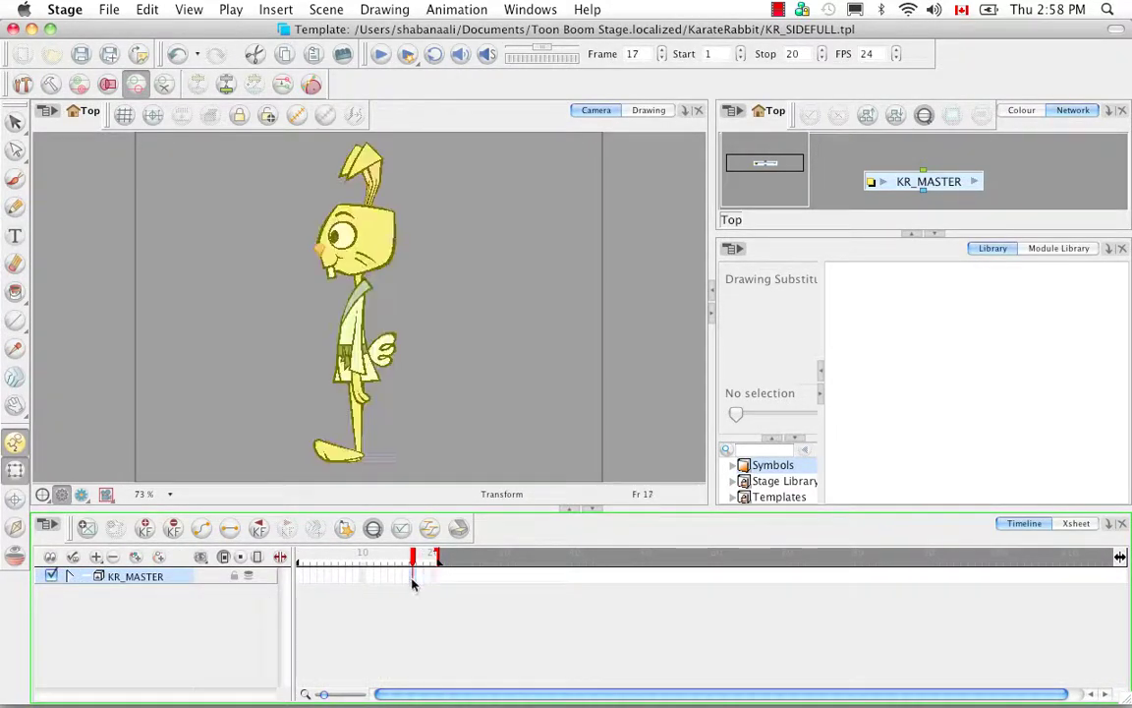
{"action": "left_click_drag", "start_coordinate": [412, 581], "coordinate": [300, 580]}
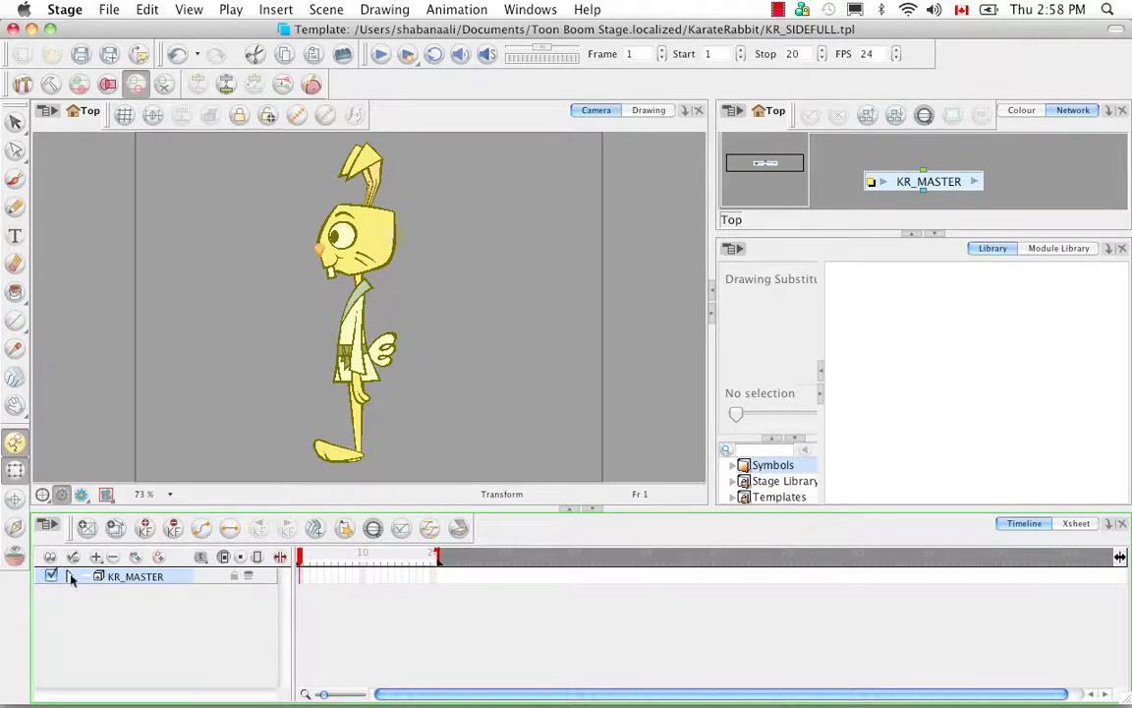
{"action": "left_click", "coordinate": [71, 577]}
{"action": "left_click", "coordinate": [87, 593]}
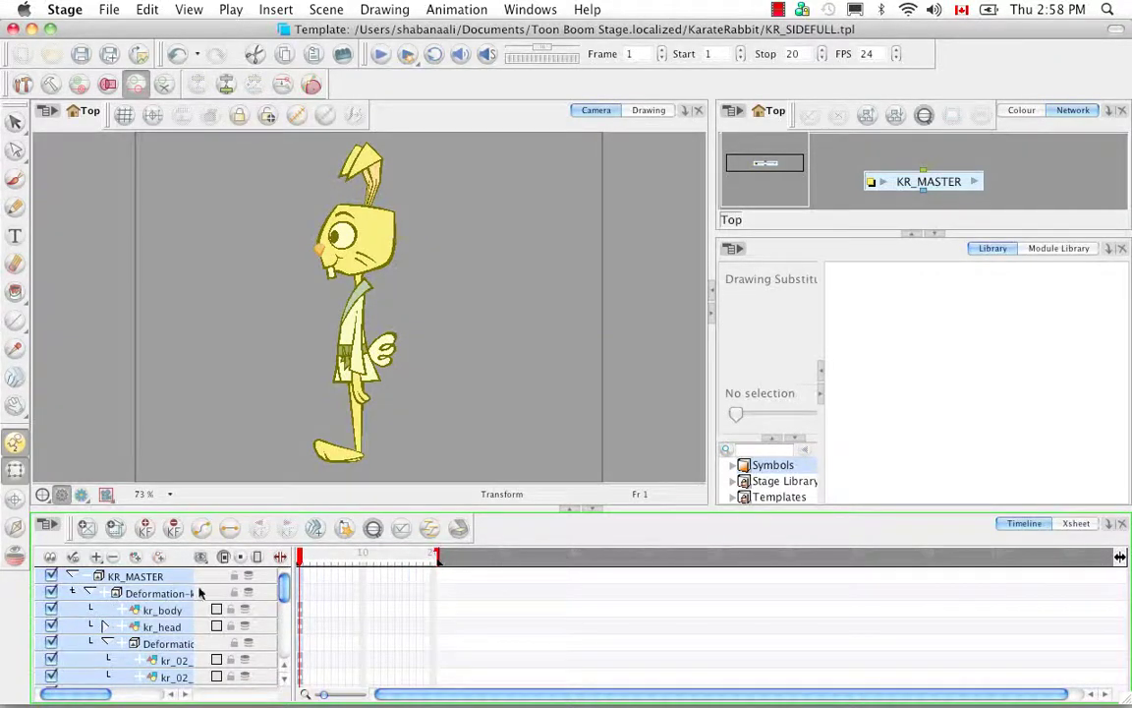
{"action": "left_click", "coordinate": [88, 592]}
{"action": "left_click", "coordinate": [71, 577]}
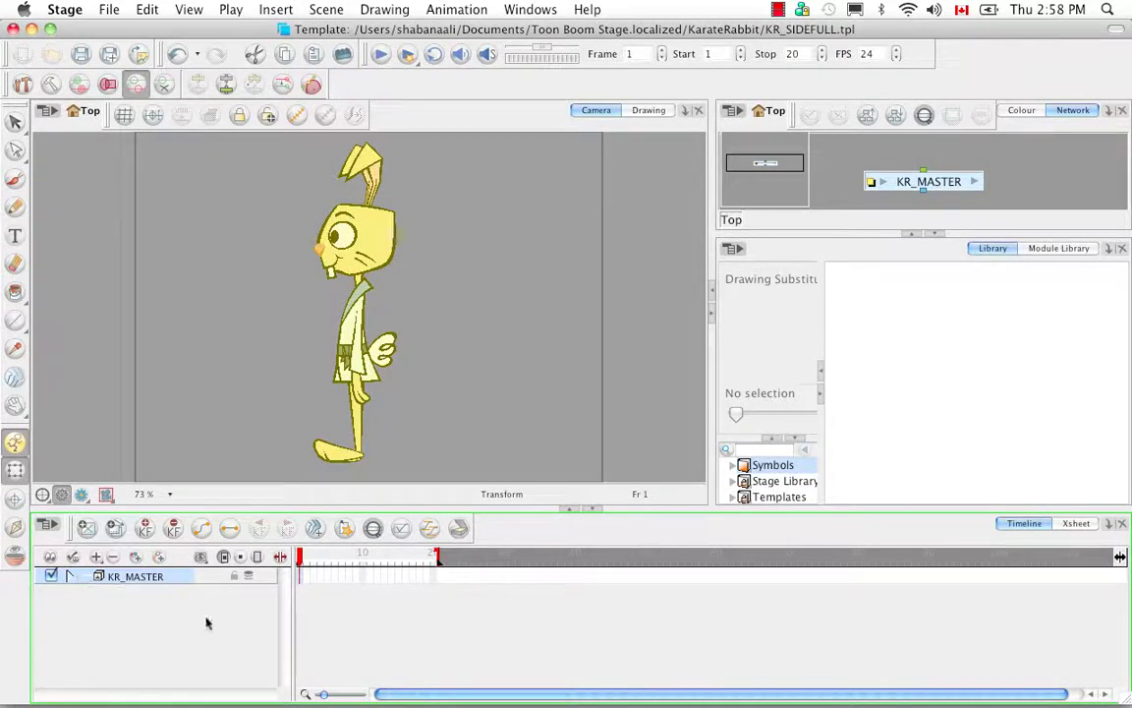
Step: Shorten the KR_SIDEFULL template to a single frame
{"action": "left_click", "coordinate": [311, 607]}
{"action": "left_click_drag", "start_coordinate": [430, 569], "coordinate": [311, 567]}
{"action": "key", "text": "Delete"}
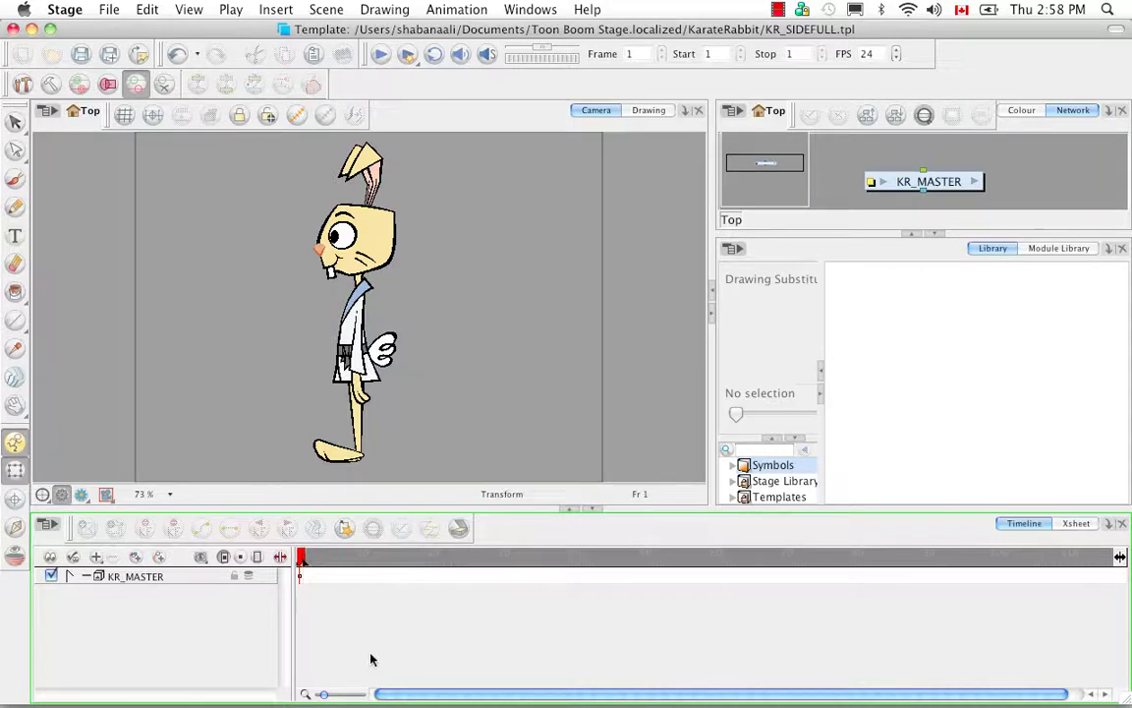
Step: Rename the KR_MASTER group in this template KR_SIDEFULL
{"action": "double_click", "coordinate": [132, 578]}
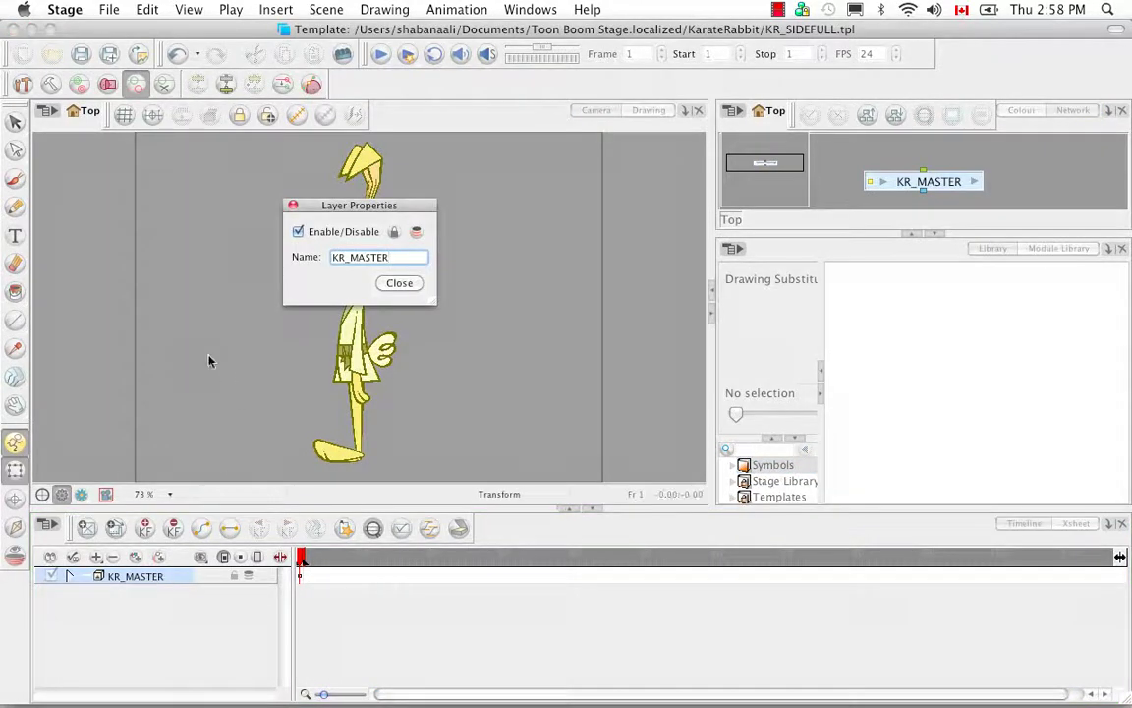
{"action": "key", "text": "BackSpace"}
{"action": "key", "text": "BackSpace"}
{"action": "key", "text": "BackSpace"}
{"action": "type", "text": "SIDEFULL"}
{"action": "left_click", "coordinate": [399, 283]}
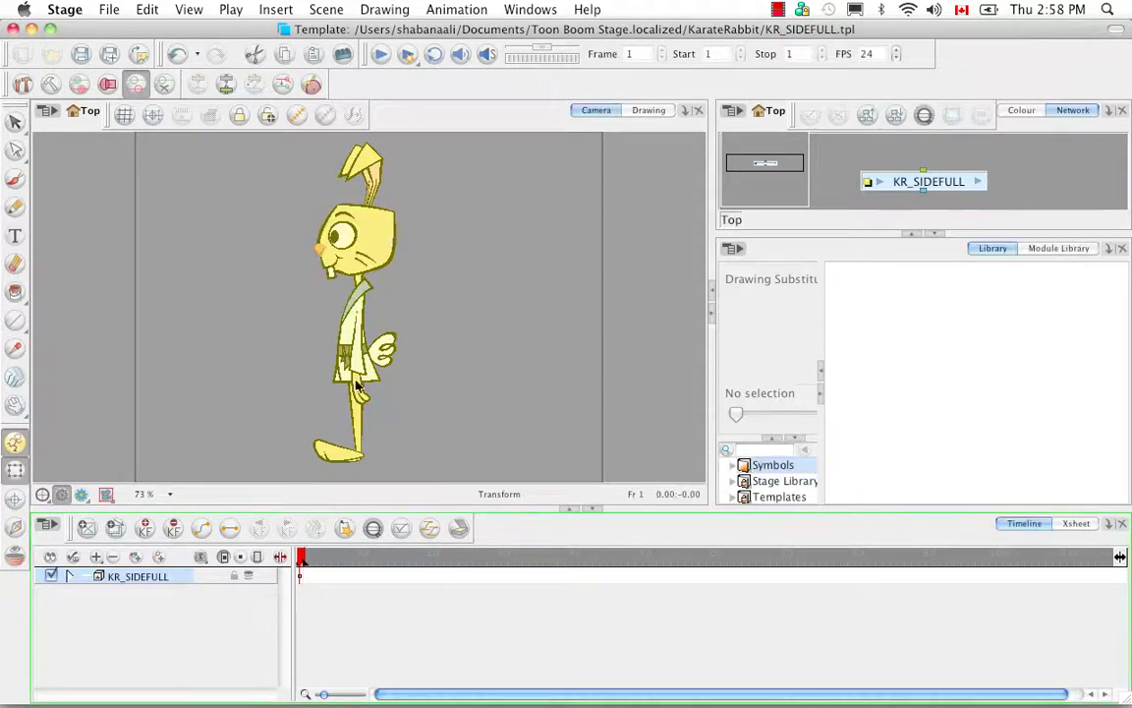
Step: Save the edited KR_SIDEFULL template
{"action": "left_click", "coordinate": [83, 56]}
{"action": "left_click", "coordinate": [515, 375]}
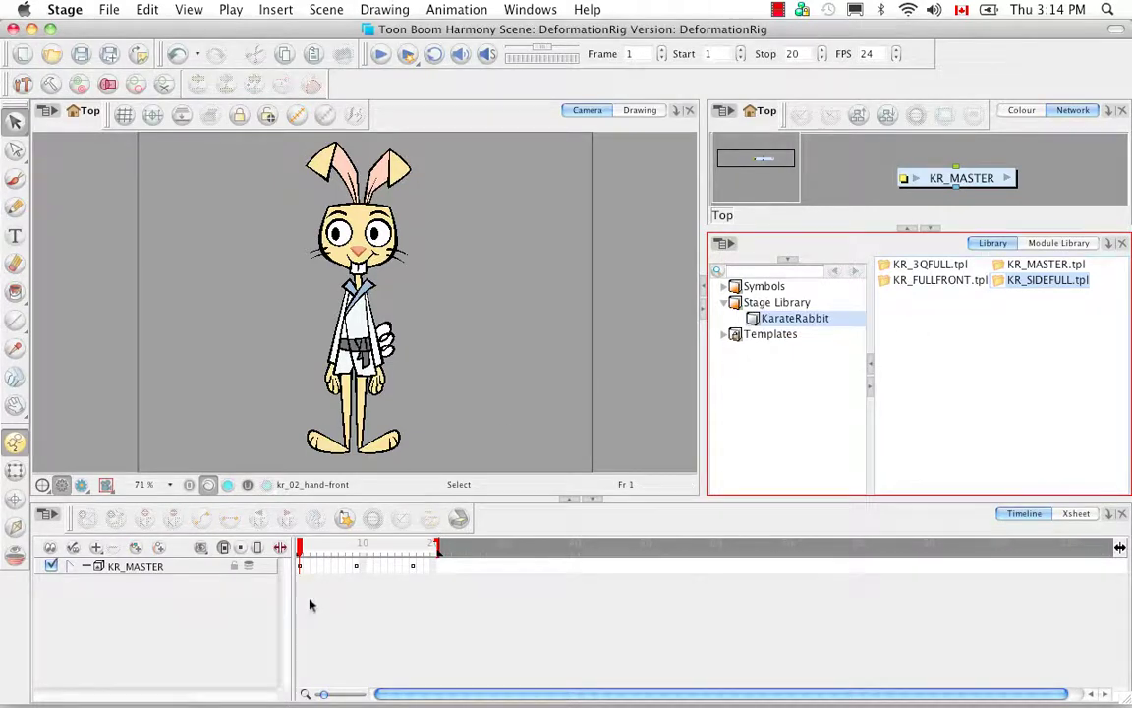
Step: Store KR_MASTER's front-pose keyframe at frame 1 in the KarateRabbit library folder as the template KR_FrontKP
{"action": "left_click", "coordinate": [300, 568]}
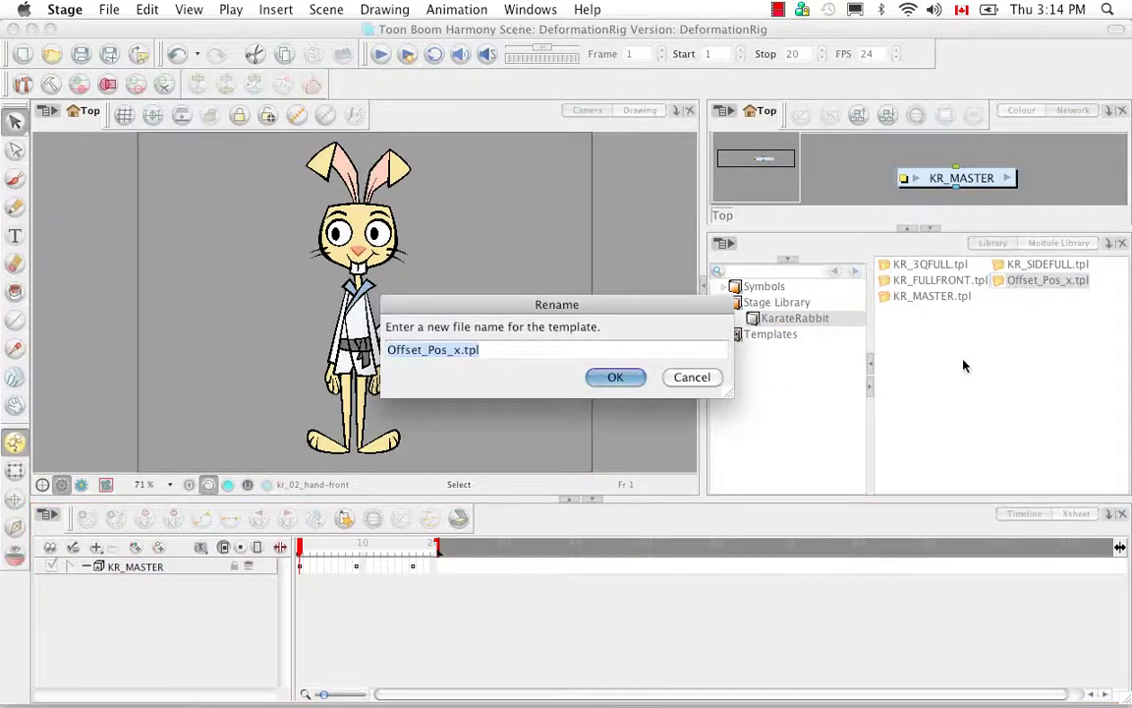
{"action": "left_click", "coordinate": [449, 349]}
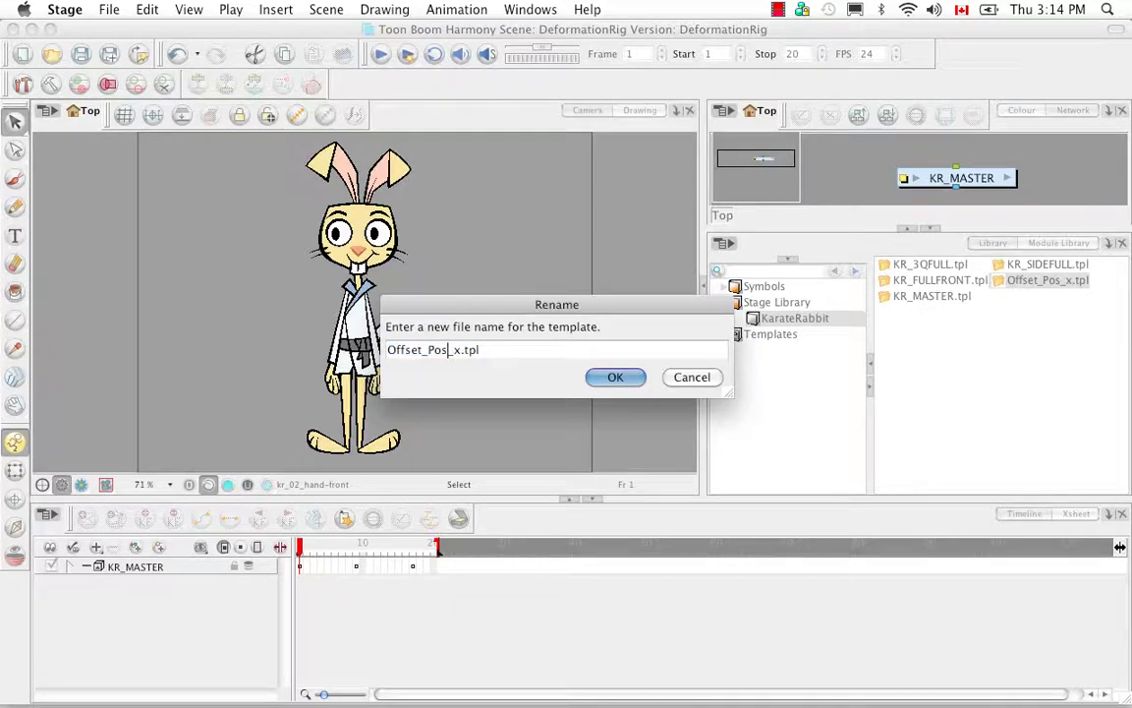
{"action": "left_click_drag", "start_coordinate": [461, 350], "coordinate": [272, 323]}
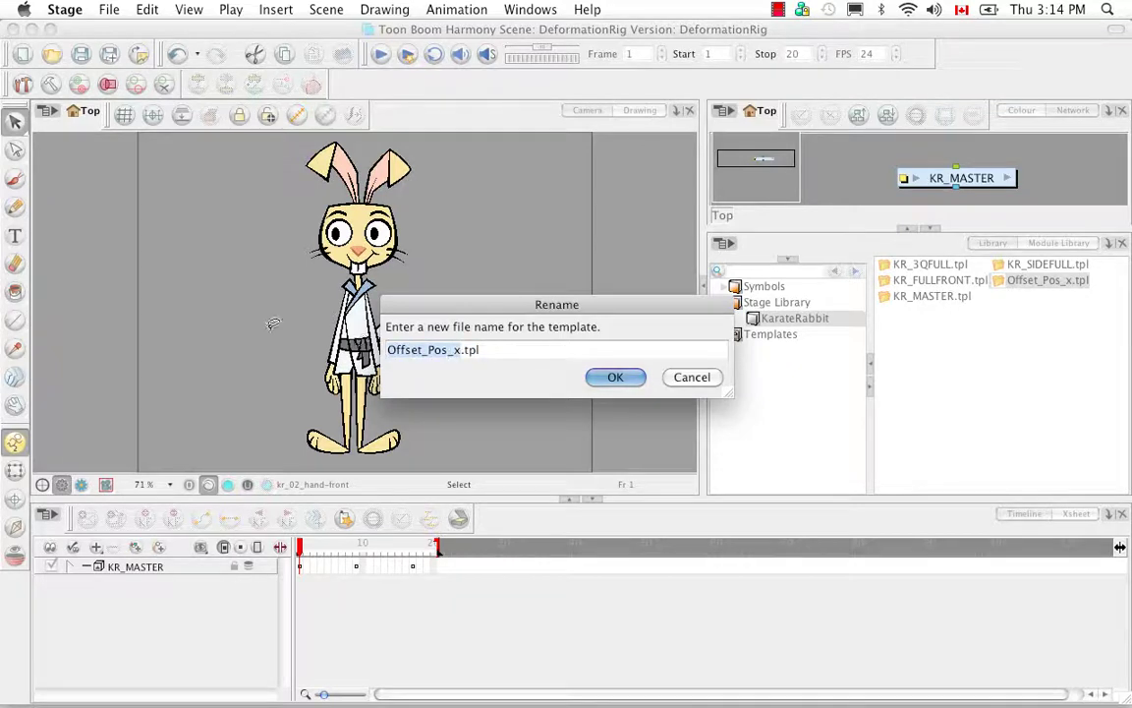
{"action": "key", "text": "BackSpace"}
{"action": "type", "text": "KR_"}
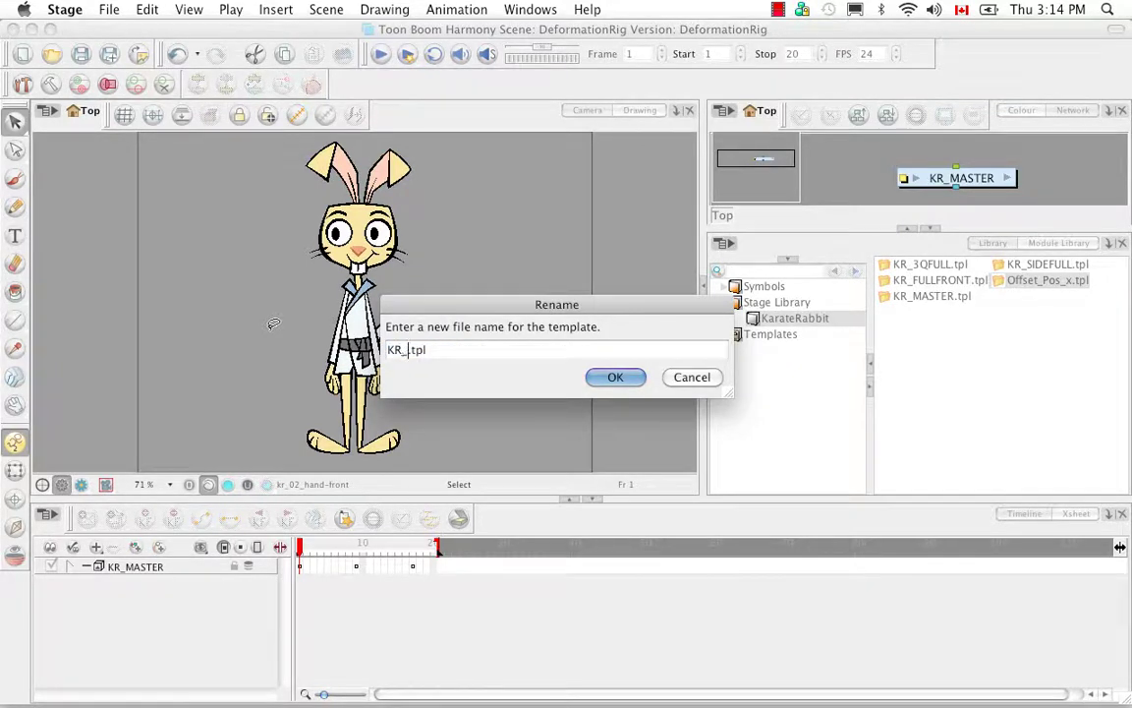
{"action": "type", "text": "FrontX"}
{"action": "type", "text": "P"}
{"action": "left_click", "coordinate": [605, 381]}
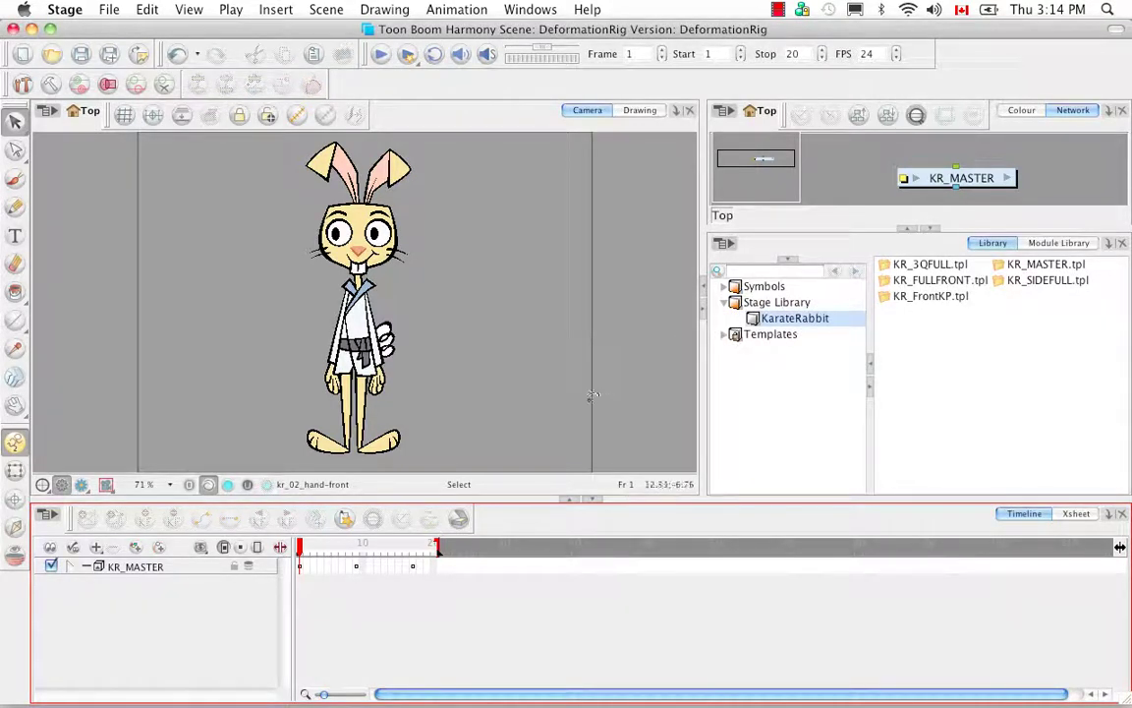
Step: Store KR_MASTER's three-quarter keyframe at frame 9 in the KarateRabbit library folder as the template KR_3QKP
{"action": "left_click", "coordinate": [360, 552]}
{"action": "left_click", "coordinate": [357, 569]}
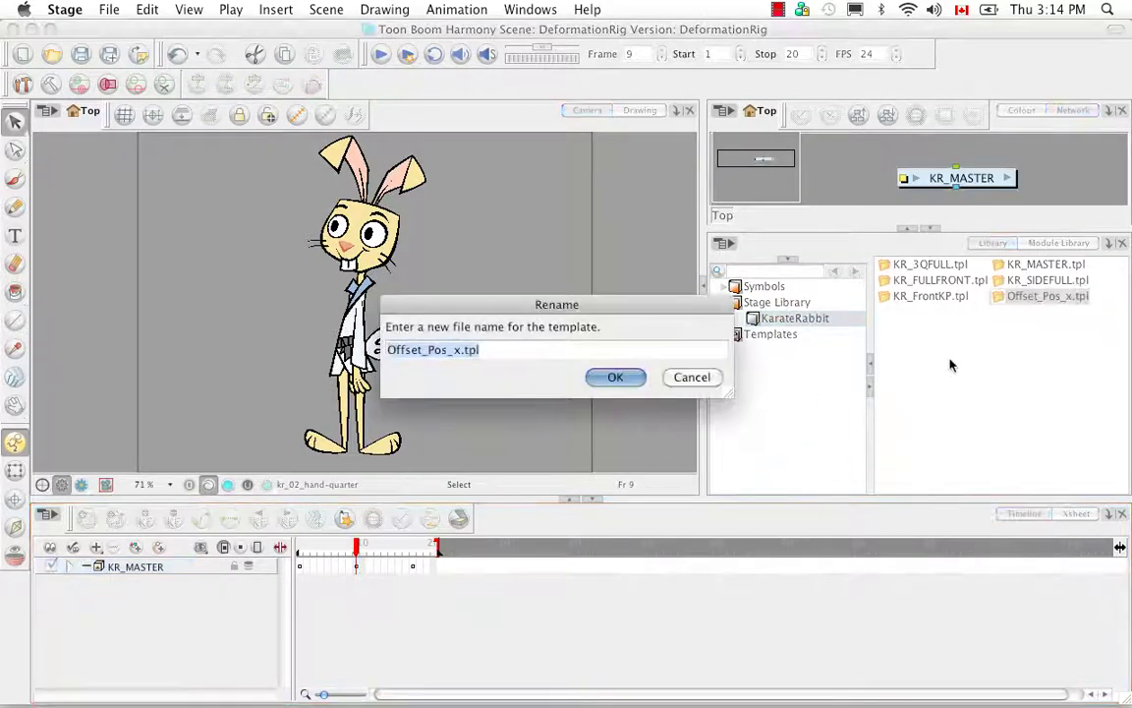
{"action": "left_click_drag", "start_coordinate": [461, 350], "coordinate": [388, 350]}
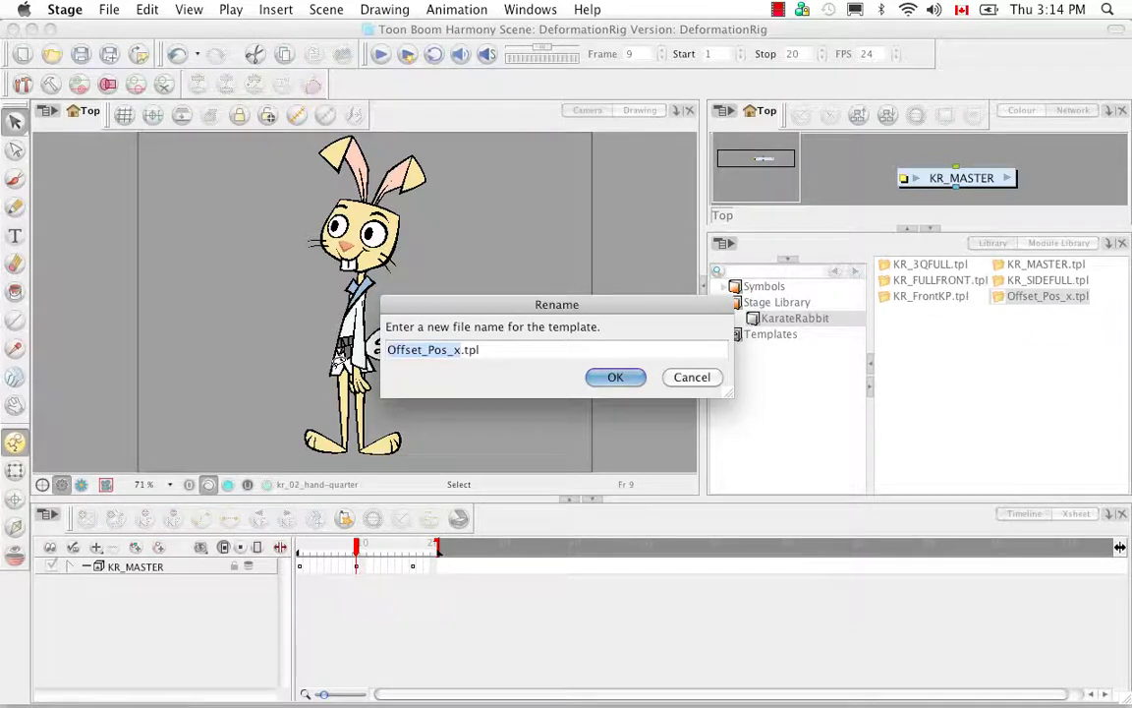
{"action": "key", "text": "BackSpace"}
{"action": "type", "text": "KR_"}
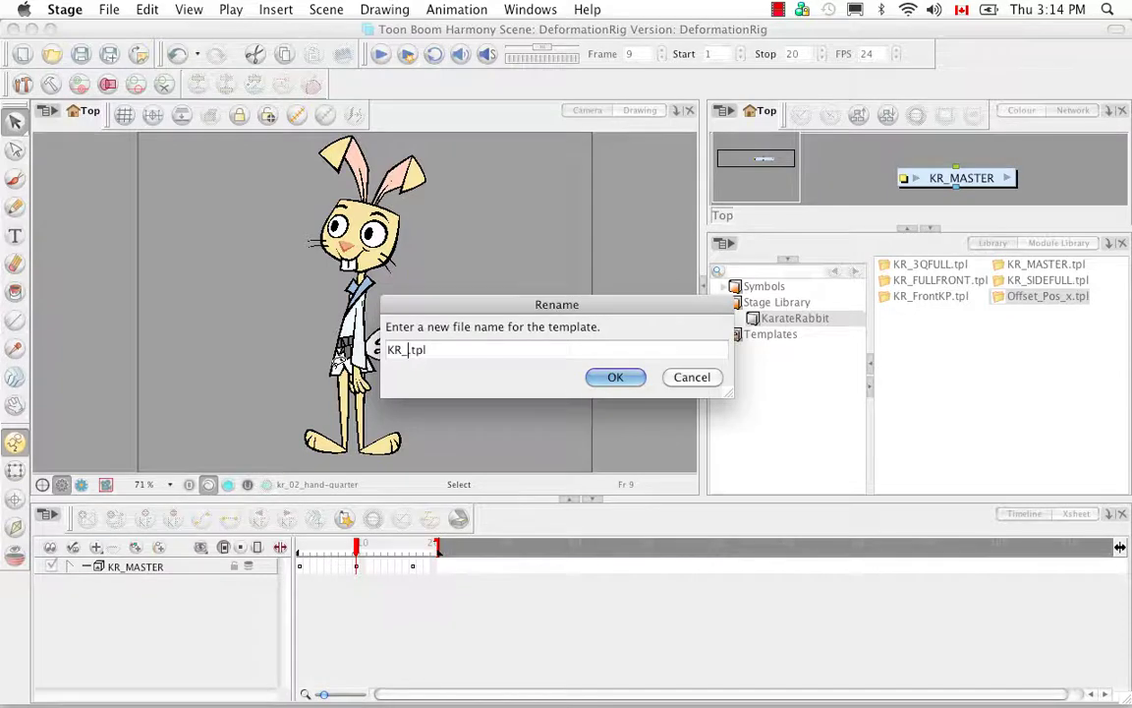
{"action": "type", "text": "3Q"}
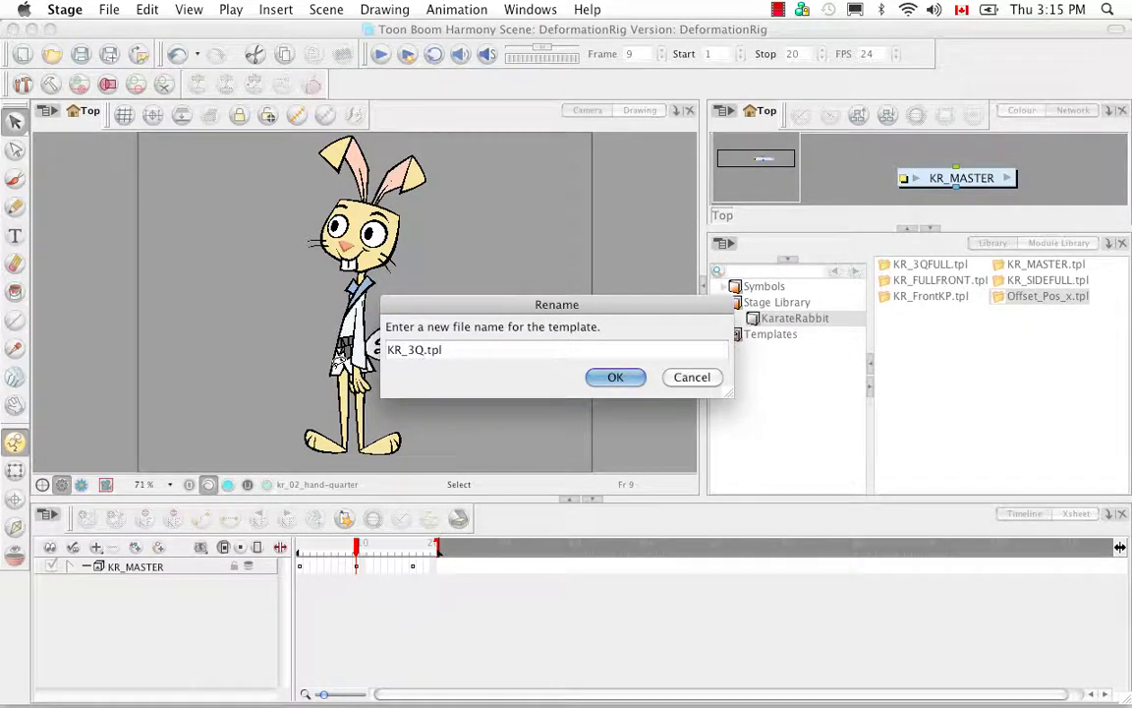
{"action": "type", "text": "KP"}
{"action": "left_click", "coordinate": [613, 379]}
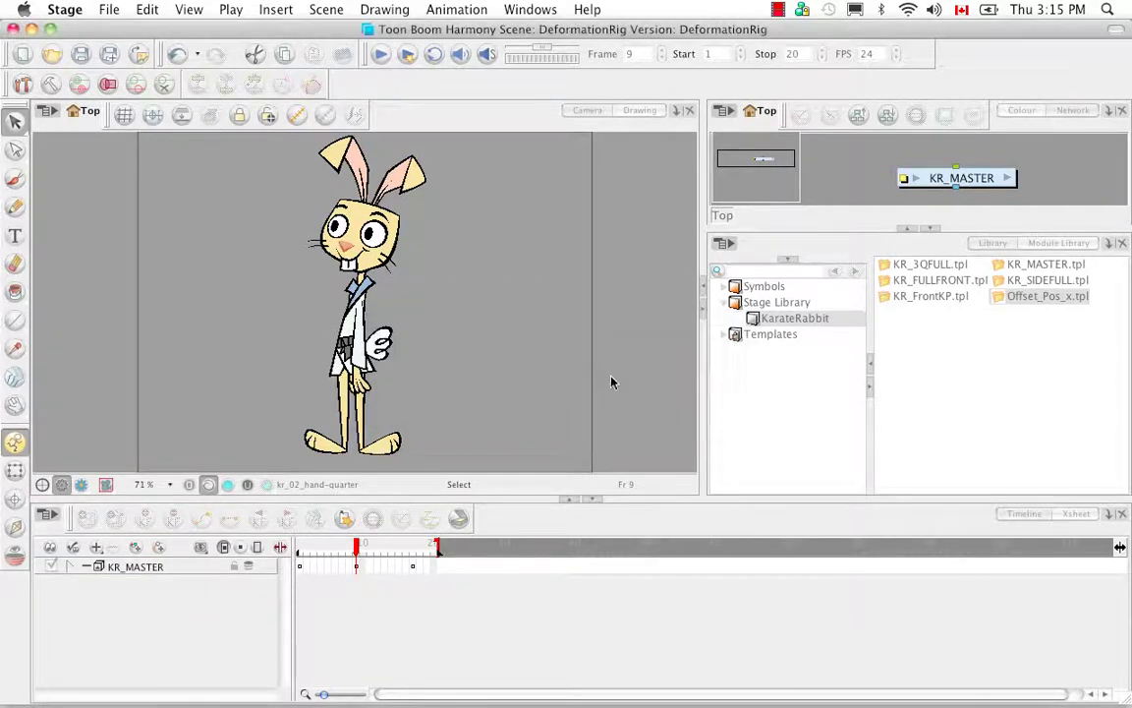
Step: Store KR_MASTER's side-pose keyframe at frame 17 in the KarateRabbit library folder as the template KR_SideKP
{"action": "left_click", "coordinate": [413, 568]}
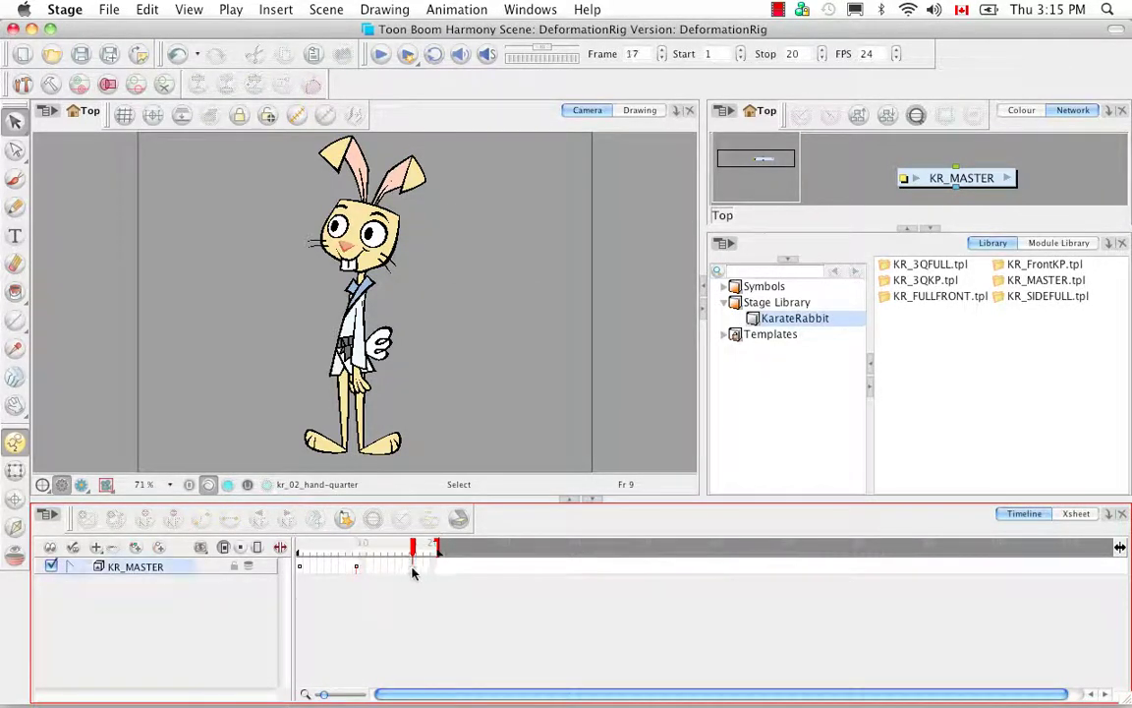
{"action": "left_click_drag", "start_coordinate": [952, 381], "coordinate": [950, 379]}
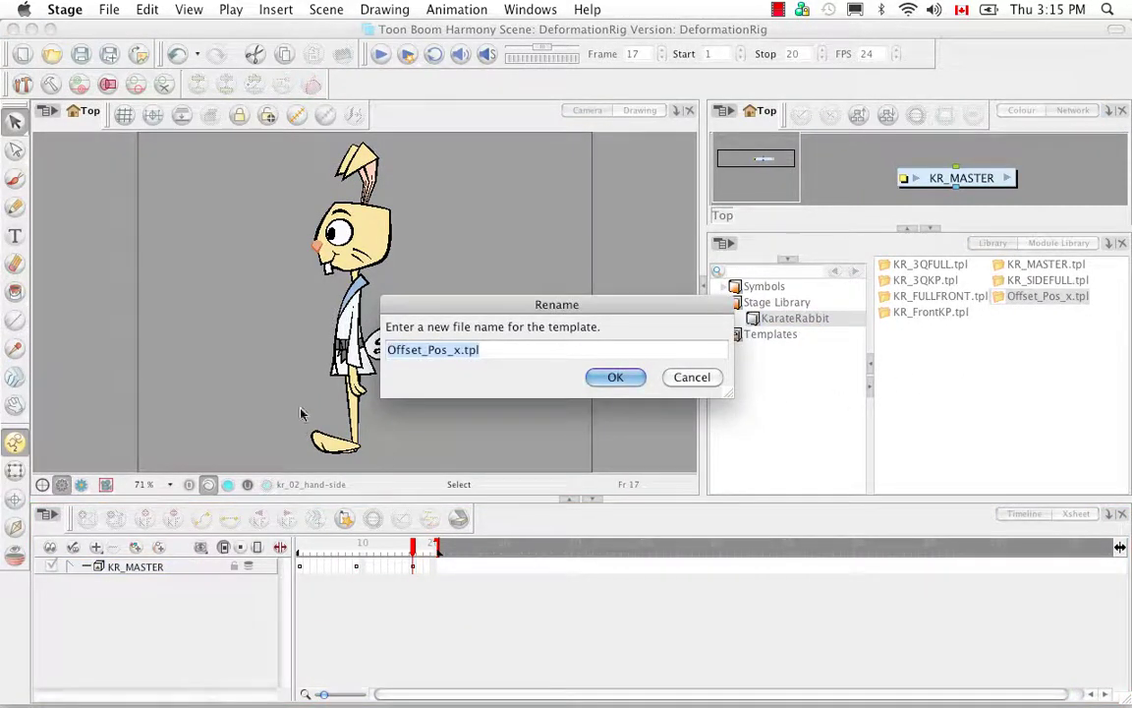
{"action": "left_click_drag", "start_coordinate": [449, 350], "coordinate": [93, 310]}
{"action": "key", "text": "BackSpace"}
{"action": "type", "text": "KR_"}
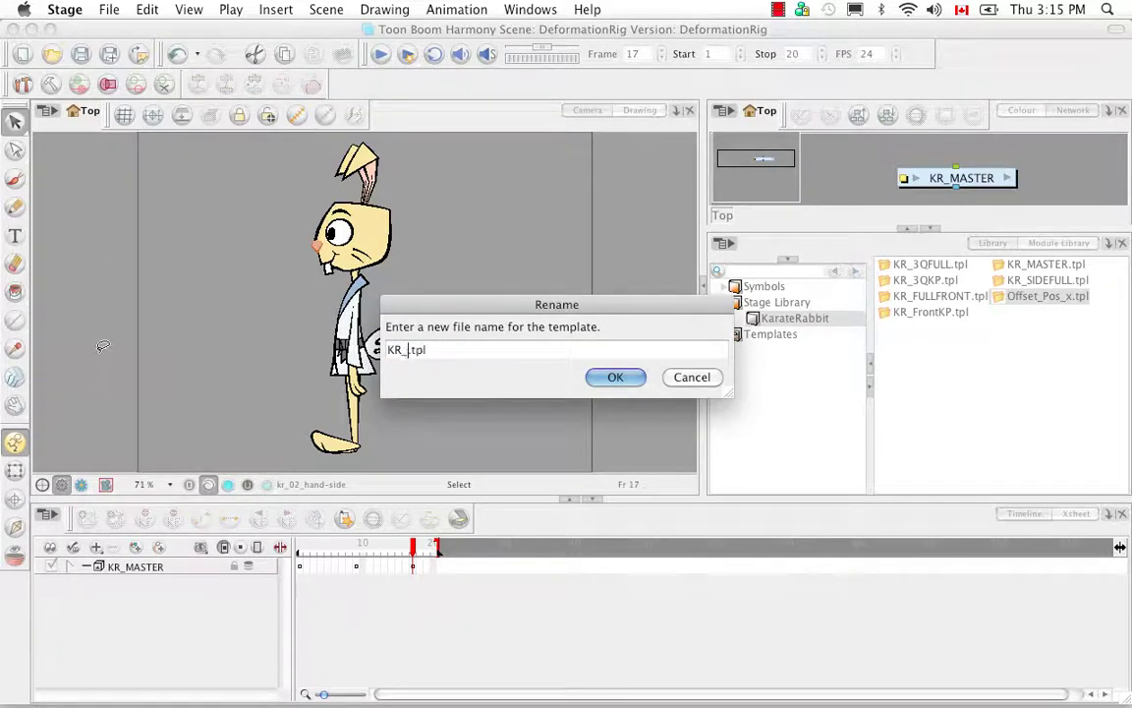
{"action": "type", "text": "SideKP"}
{"action": "left_click", "coordinate": [615, 379]}
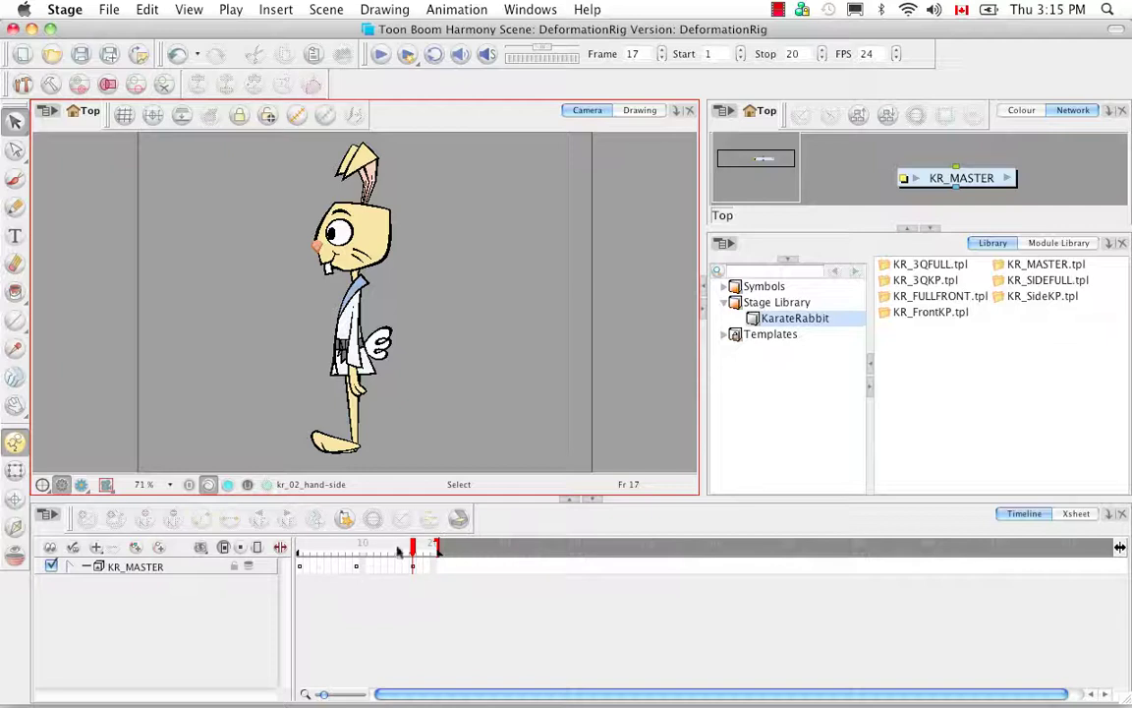
Step: Expand KR_MASTER and its main deformation group in the timeline and select the kr_head layer, keeping its sublayers collapsed
{"action": "left_click", "coordinate": [69, 567]}
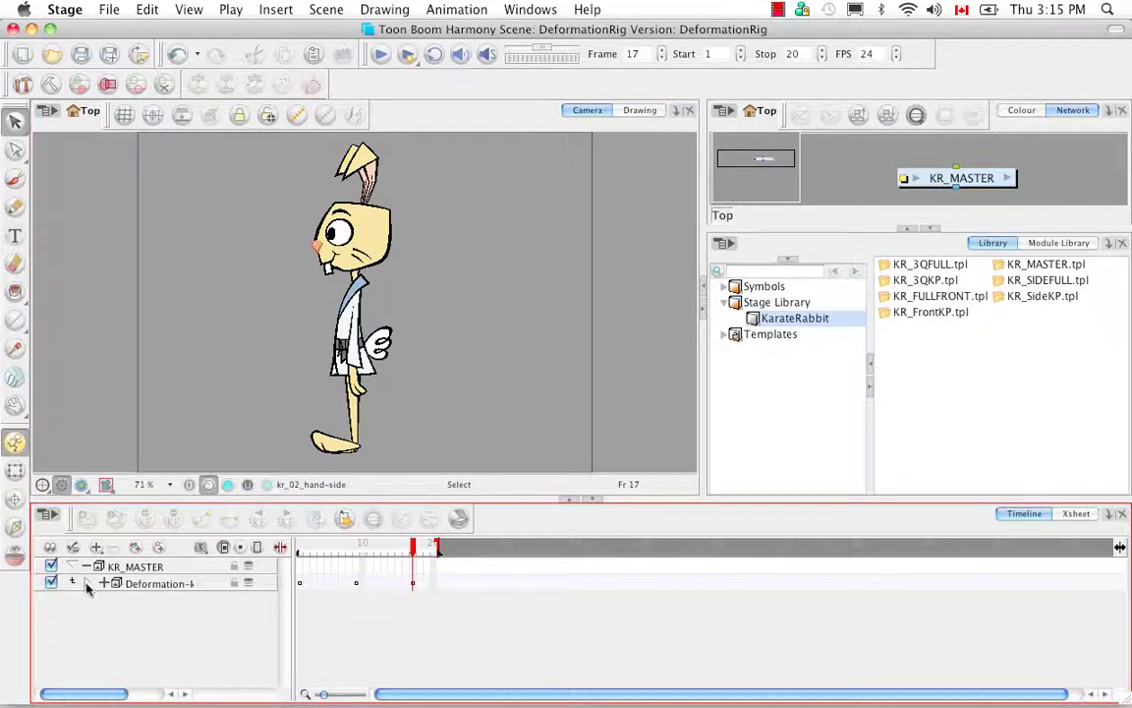
{"action": "left_click", "coordinate": [73, 583]}
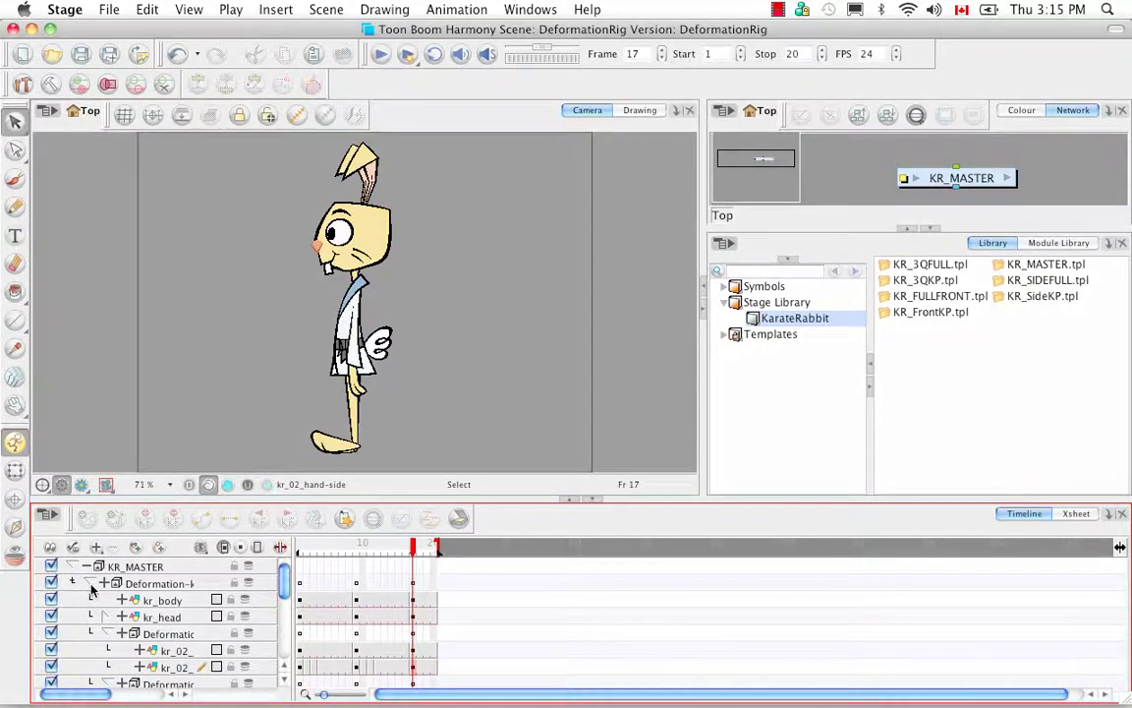
{"action": "left_click", "coordinate": [148, 618]}
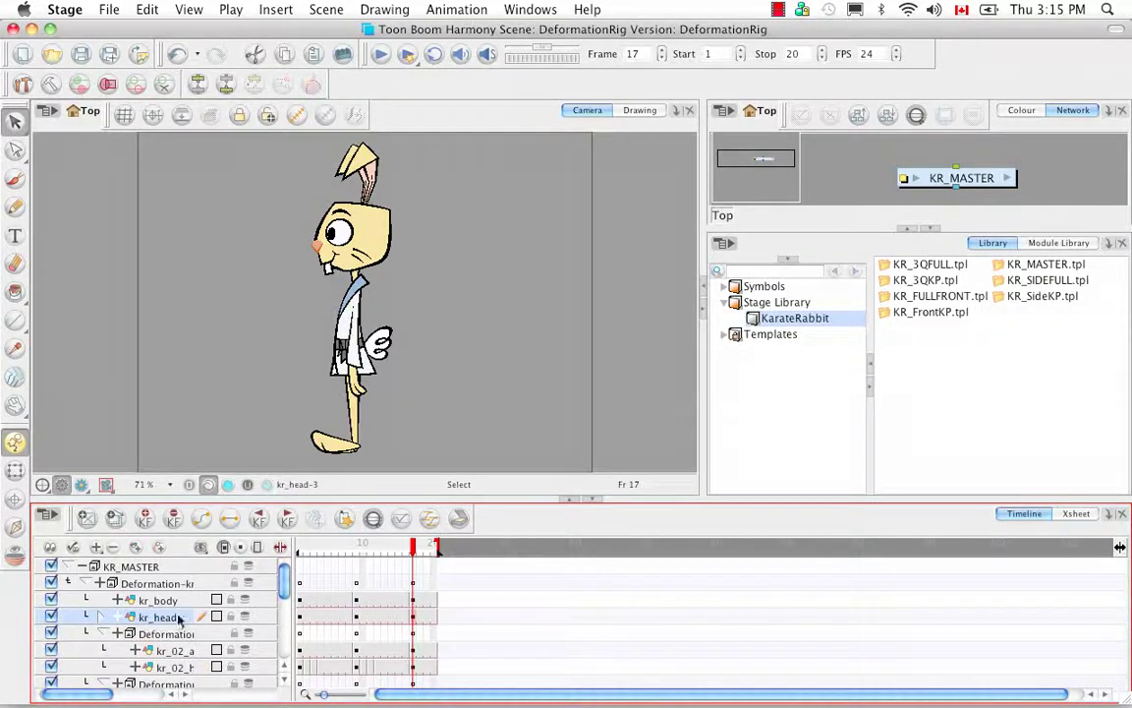
{"action": "left_click", "coordinate": [95, 625]}
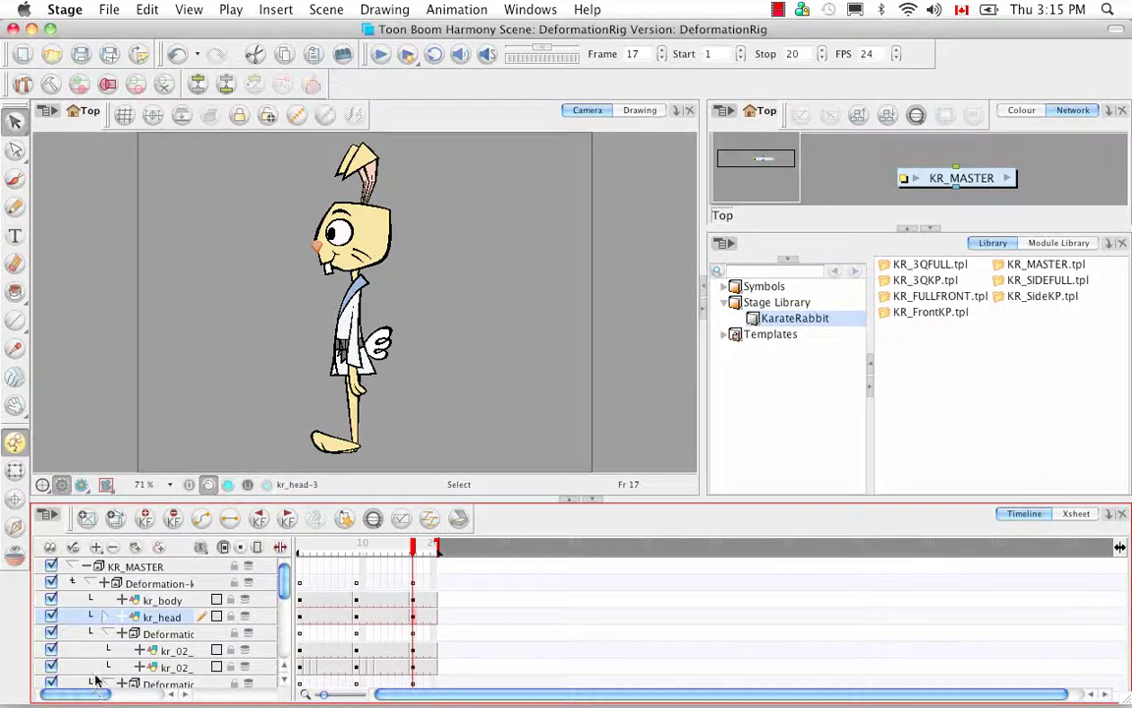
Step: Store the kr_head layer's front view at frame 1 in the KarateRabbit library folder as the template KR_FrontHead
{"action": "left_click", "coordinate": [301, 619]}
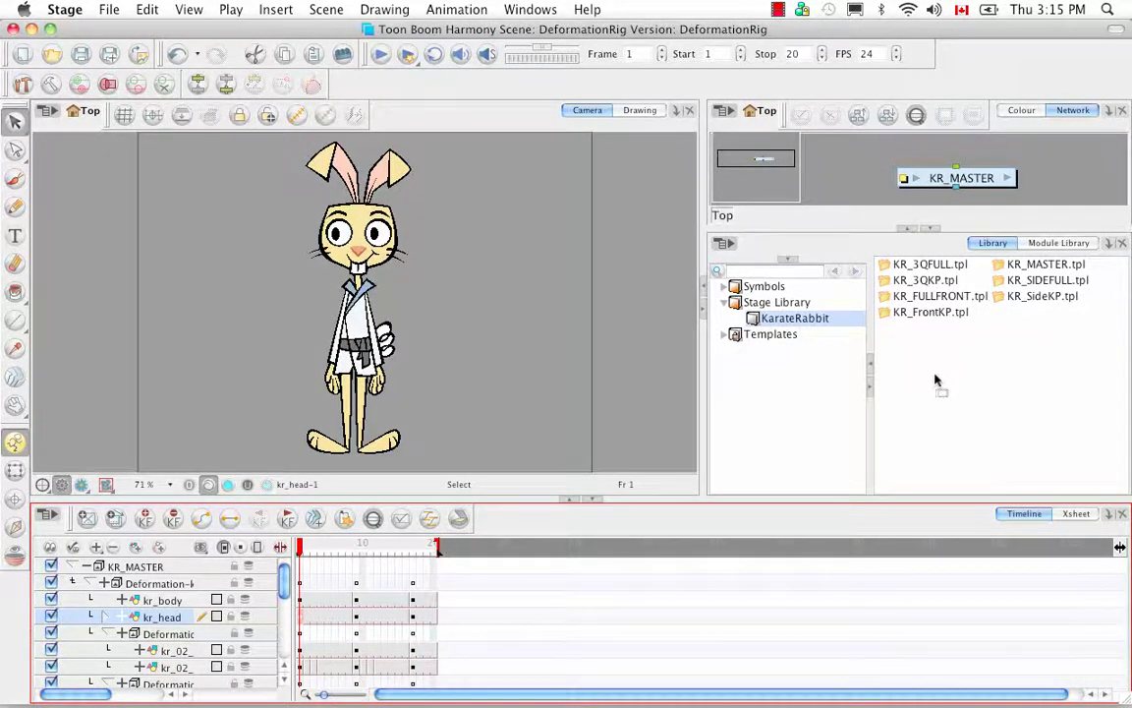
{"action": "left_click_drag", "start_coordinate": [934, 383], "coordinate": [935, 384]}
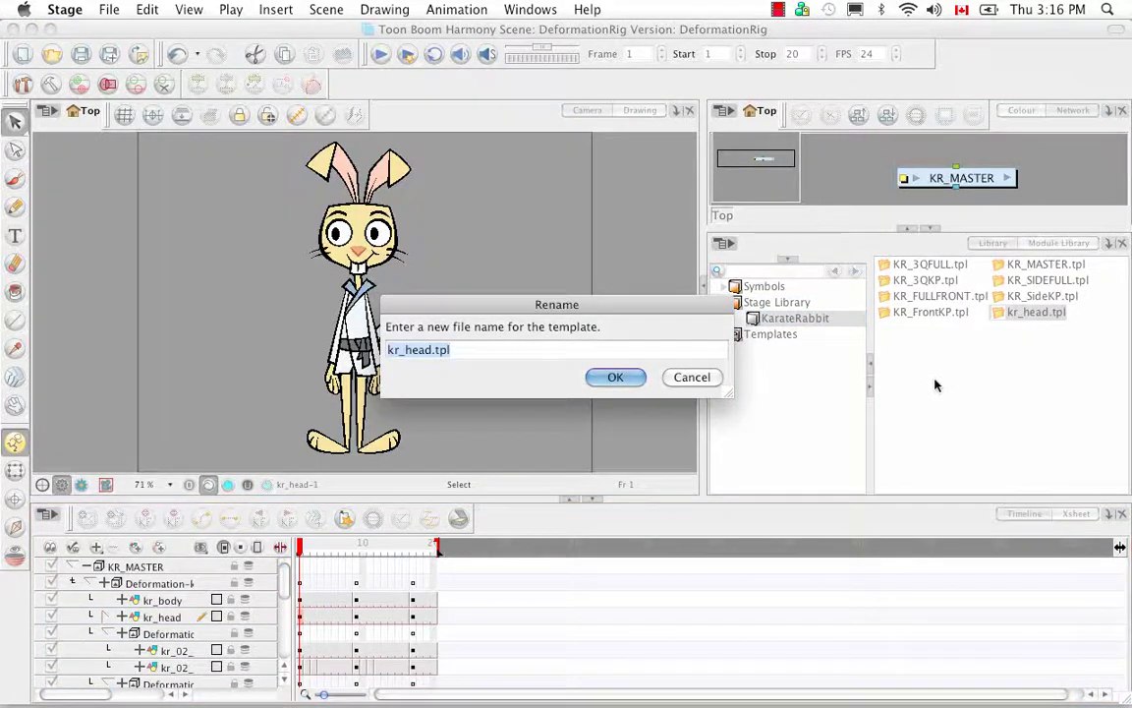
{"action": "key", "text": "Right"}
{"action": "key", "text": "Left"}
{"action": "key", "text": "Left"}
{"action": "key", "text": "Left"}
{"action": "key", "text": "Left"}
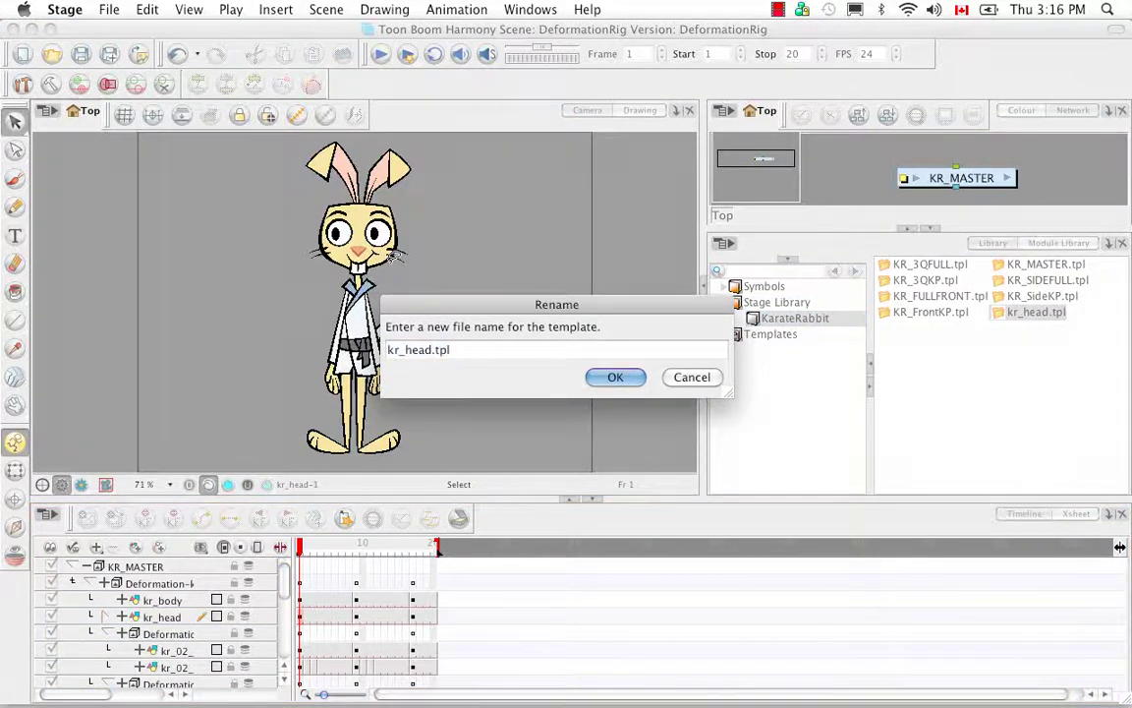
{"action": "key", "text": "BackSpace"}
{"action": "key", "text": "BackSpace"}
{"action": "key", "text": "BackSpace"}
{"action": "key", "text": "BackSpace"}
{"action": "key", "text": "BackSpace"}
{"action": "key", "text": "BackSpace"}
{"action": "key", "text": "BackSpace"}
{"action": "type", "text": "KR_FrontHead"}
{"action": "left_click", "coordinate": [616, 378]}
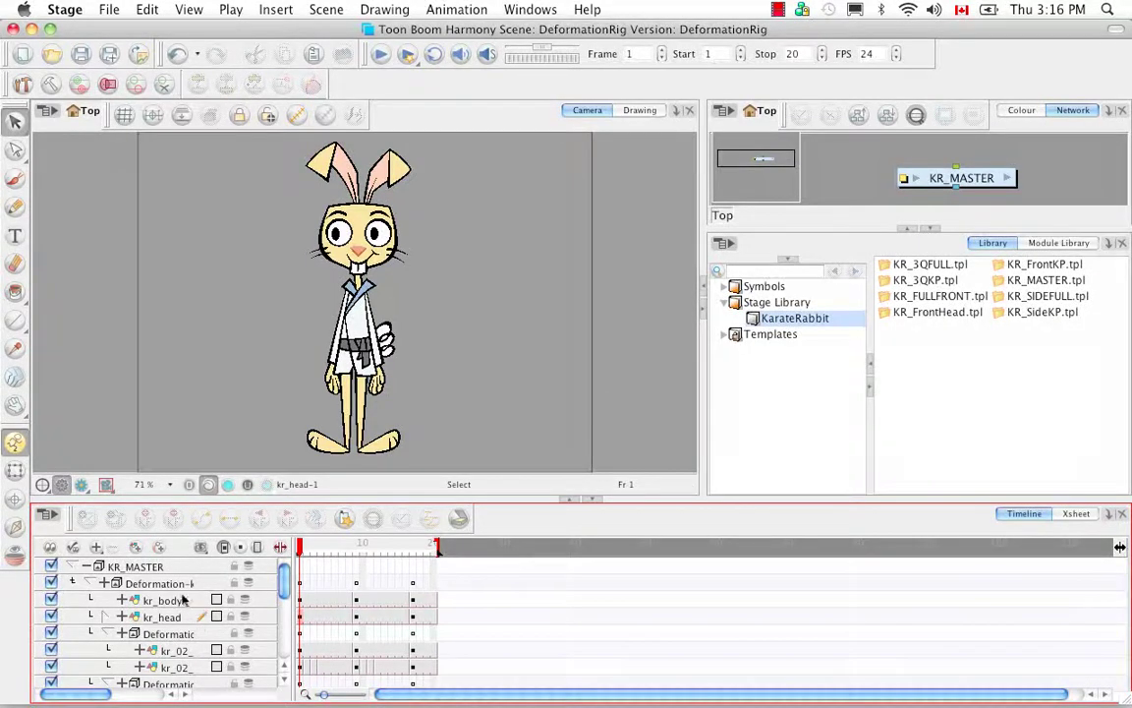
Step: Store the kr_head layer's three-quarter view at frame 9 in the KarateRabbit library folder as the template KR_3QHead
{"action": "left_click", "coordinate": [356, 617]}
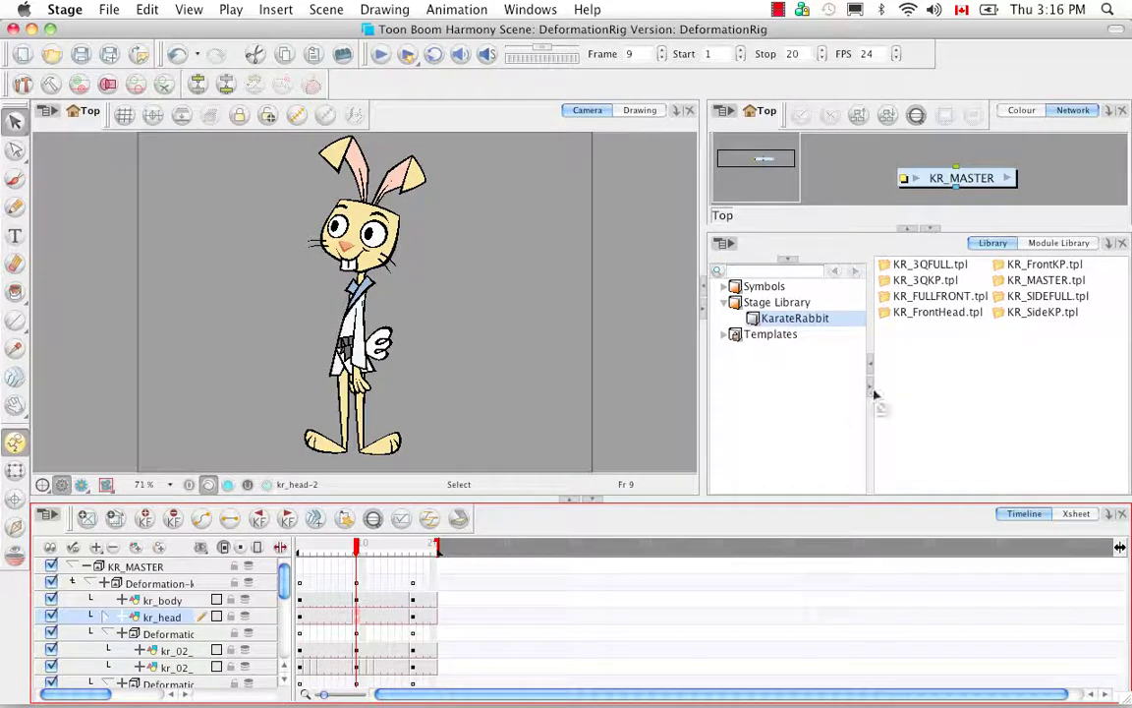
{"action": "left_click_drag", "start_coordinate": [875, 394], "coordinate": [947, 380]}
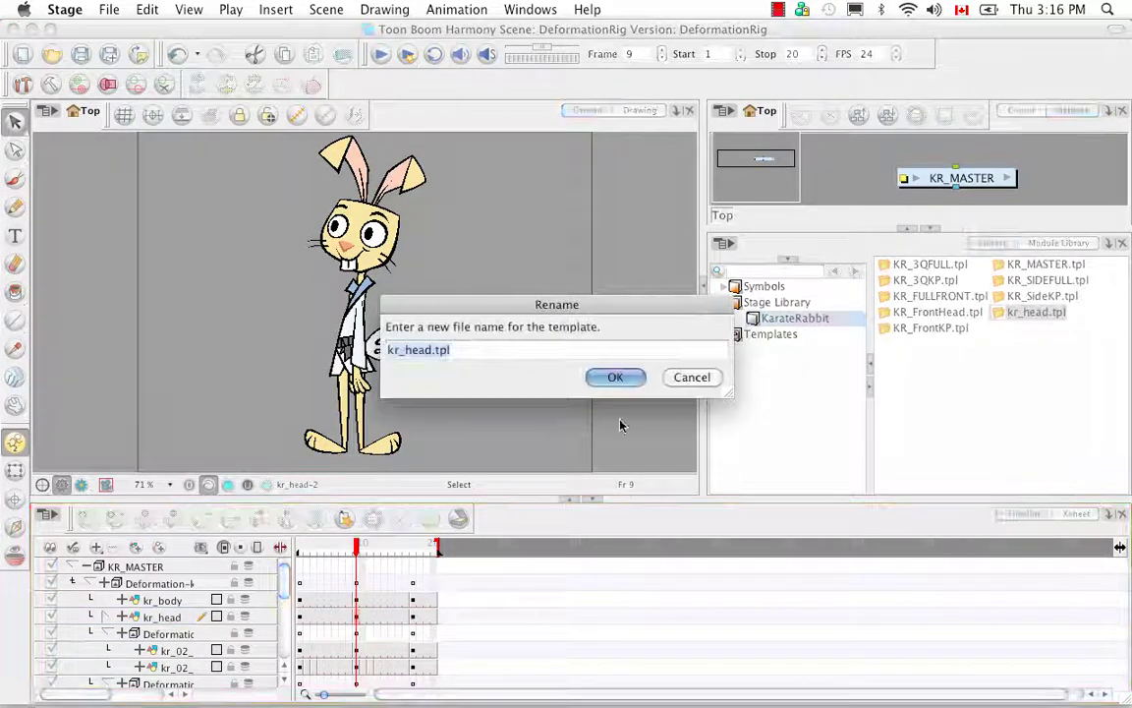
{"action": "left_click", "coordinate": [433, 350]}
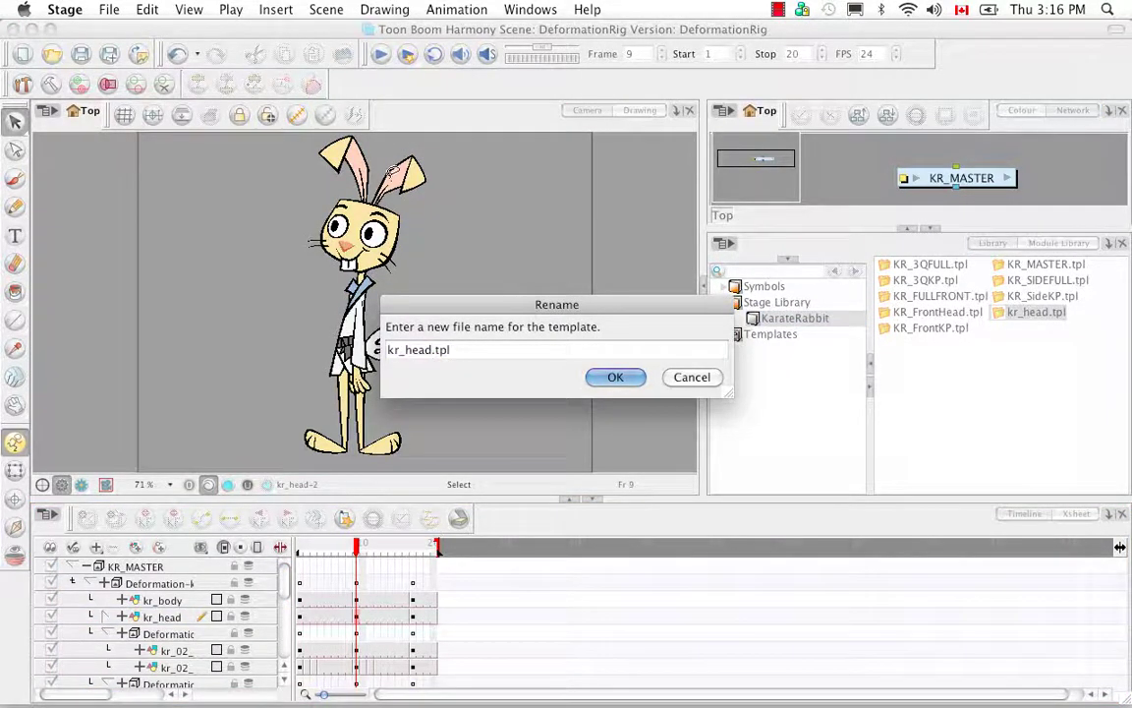
{"action": "key", "text": "BackSpace"}
{"action": "key", "text": "BackSpace"}
{"action": "key", "text": "BackSpace"}
{"action": "key", "text": "BackSpace"}
{"action": "key", "text": "BackSpace"}
{"action": "key", "text": "BackSpace"}
{"action": "key", "text": "BackSpace"}
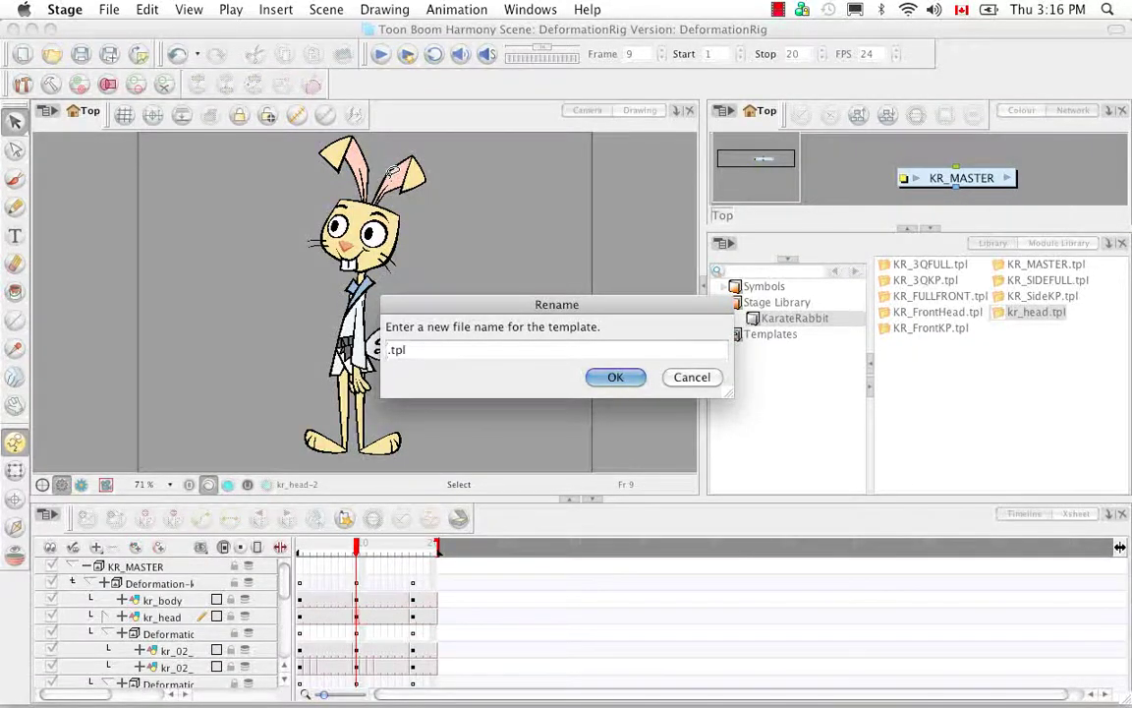
{"action": "type", "text": "KR_3QHead"}
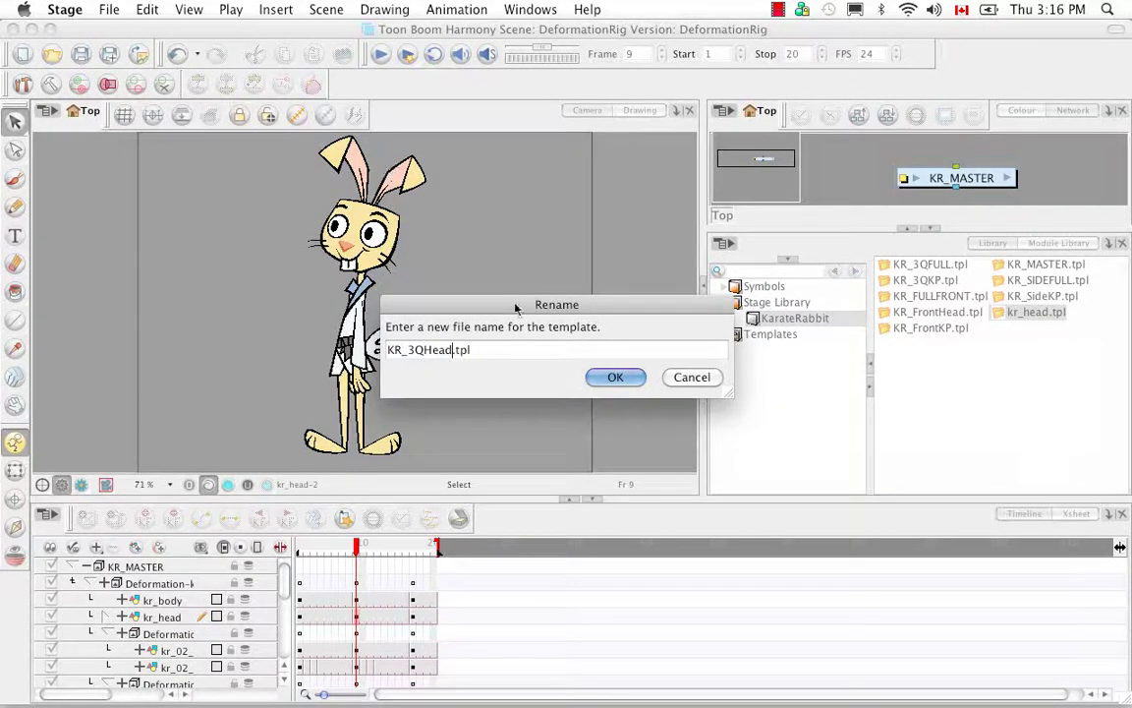
{"action": "left_click", "coordinate": [615, 377]}
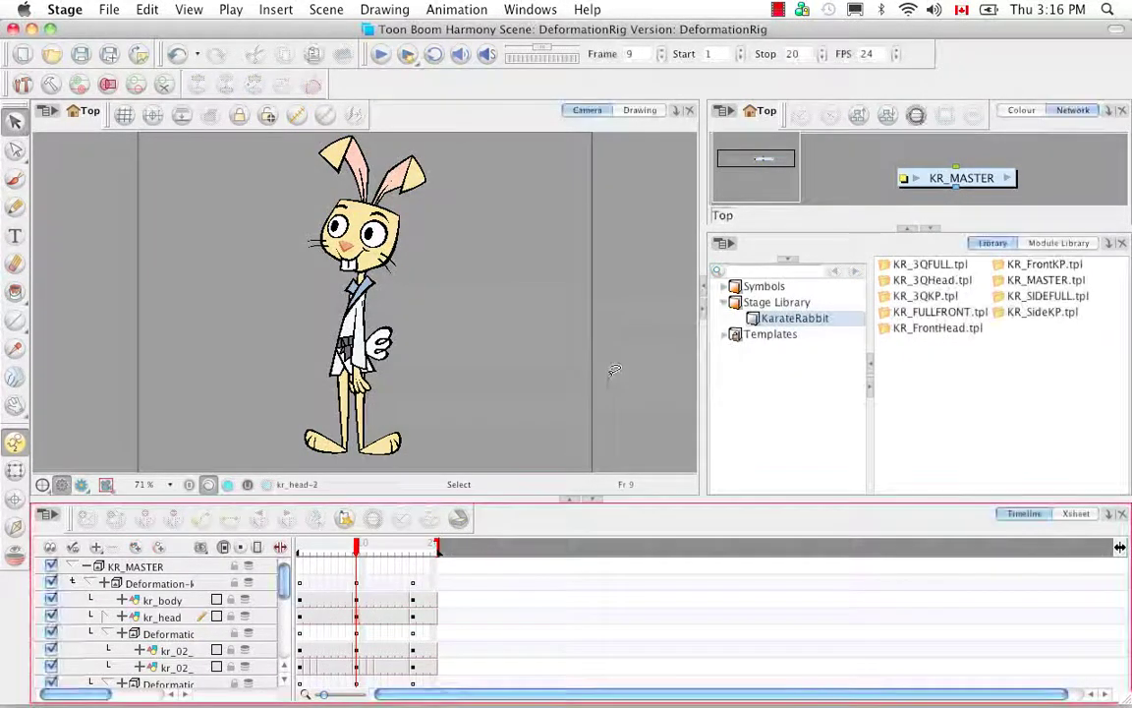
Step: Store the kr_head layer's side view at frame 17 in the KarateRabbit library folder as the template KR_SideHead
{"action": "left_click", "coordinate": [414, 619]}
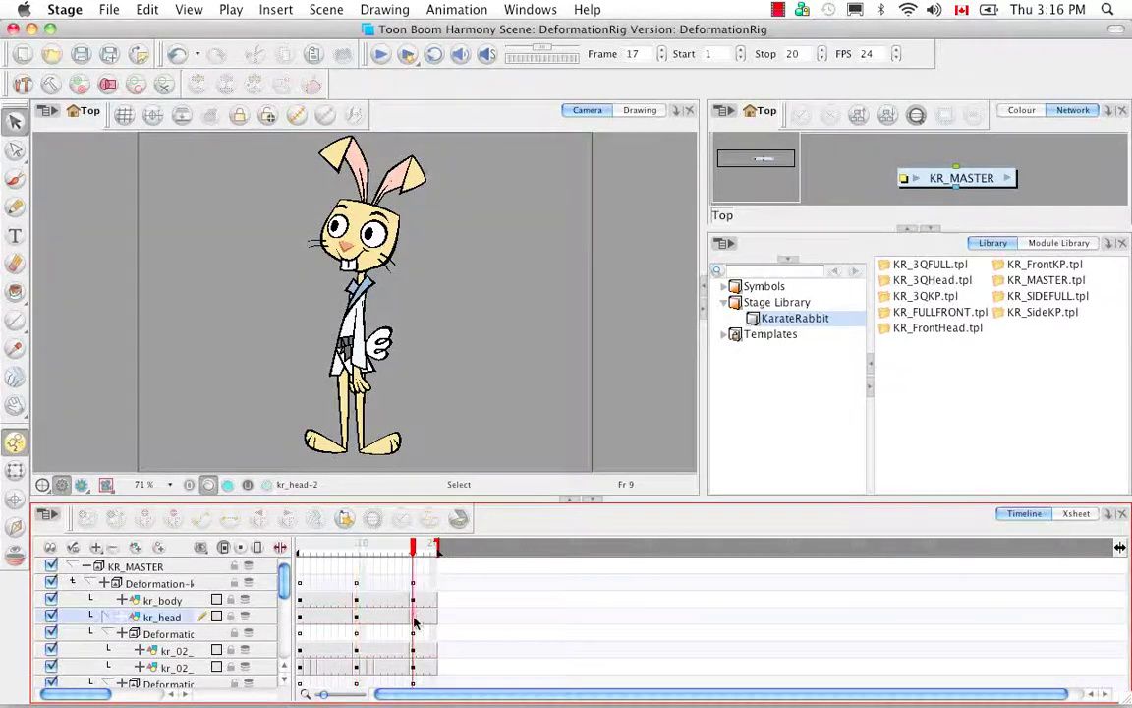
{"action": "left_click_drag", "start_coordinate": [414, 623], "coordinate": [919, 404]}
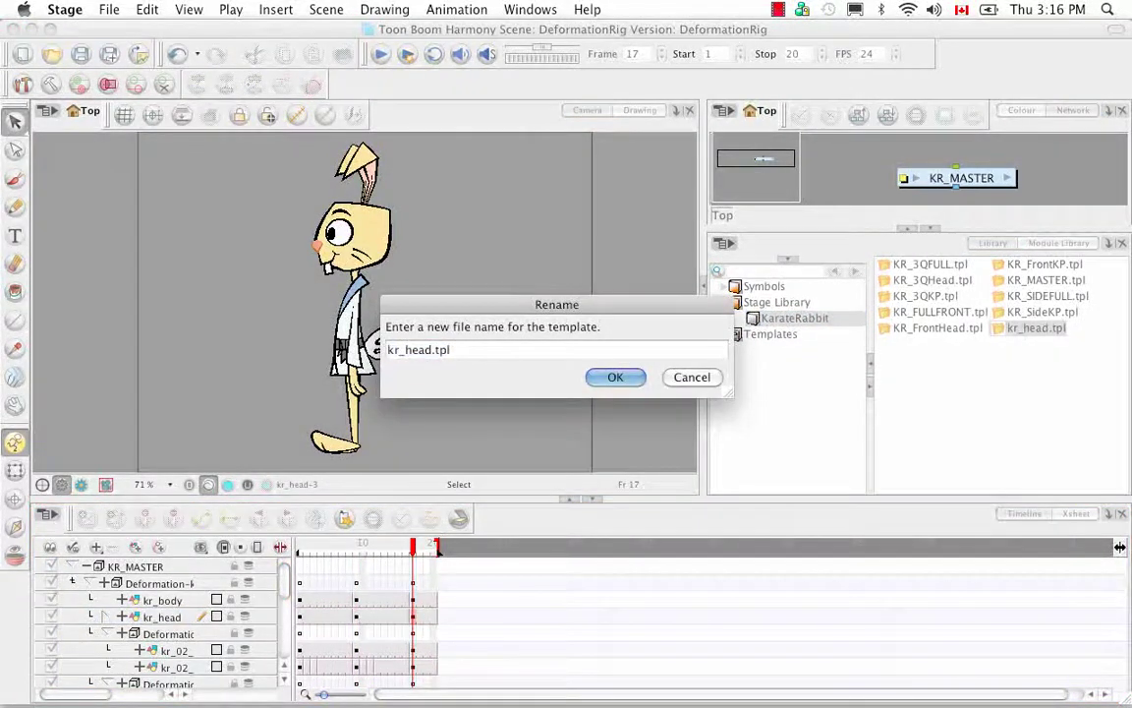
{"action": "type", "text": "KR_"}
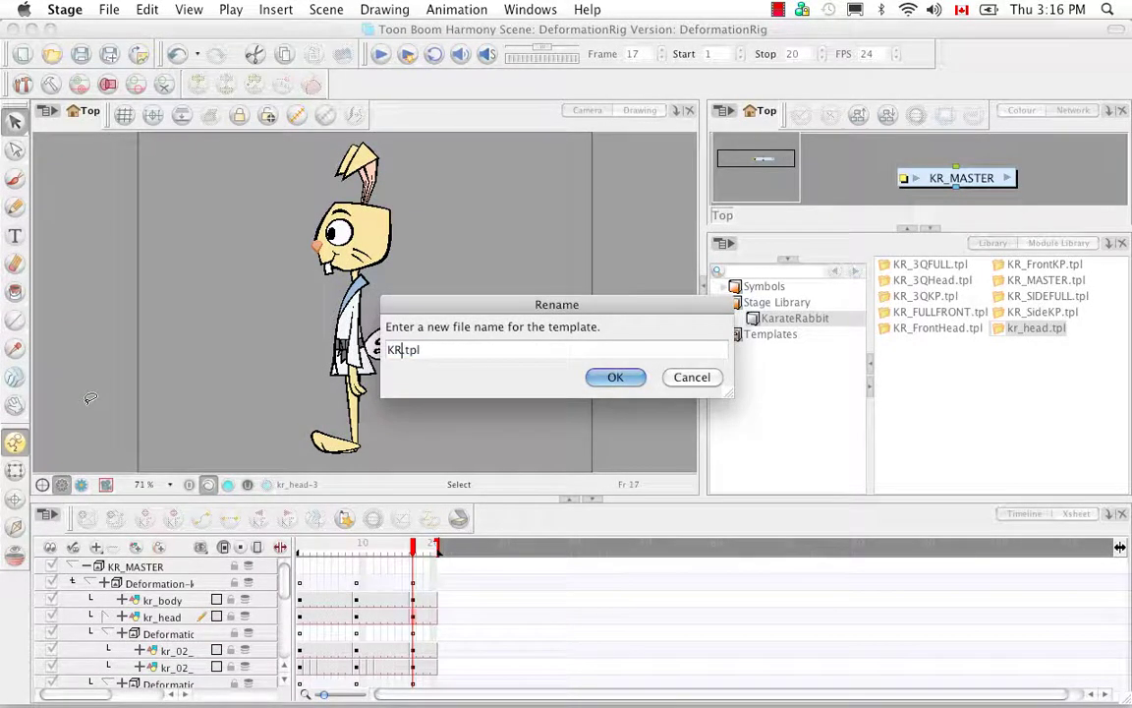
{"action": "type", "text": "Side"}
{"action": "type", "text": "Head"}
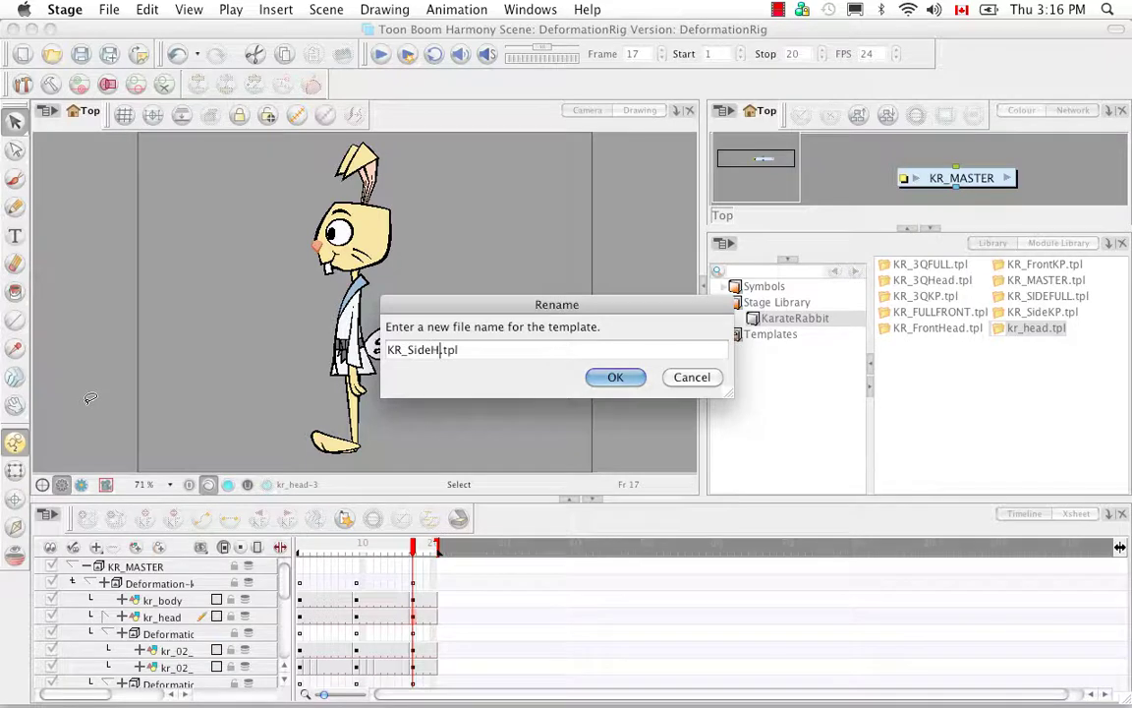
{"action": "left_click", "coordinate": [615, 376]}
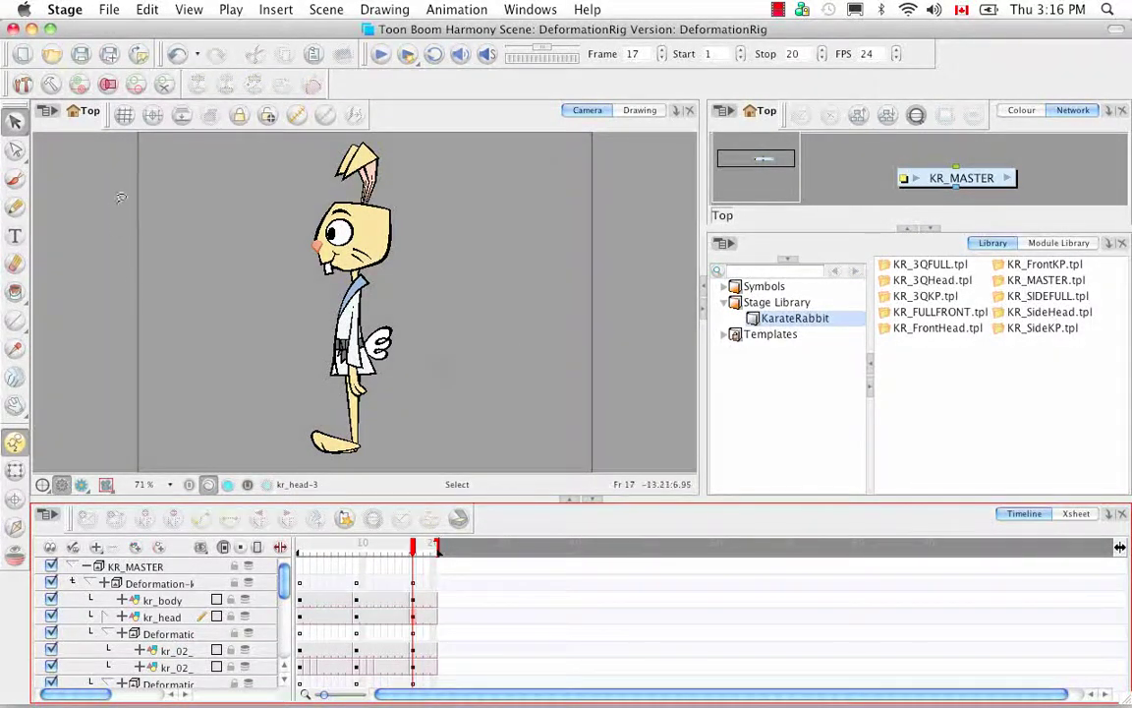
Step: Create a new scene named TestTemplates with the NTSC resolution
{"action": "left_click", "coordinate": [22, 56]}
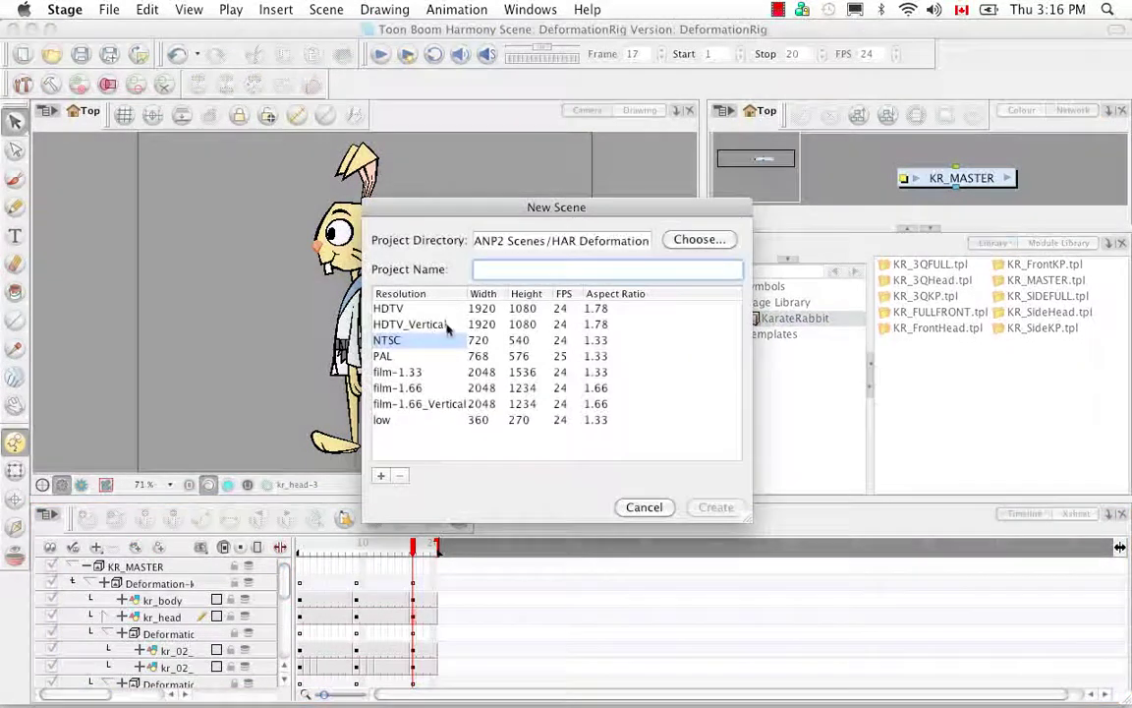
{"action": "type", "text": "TestTem"}
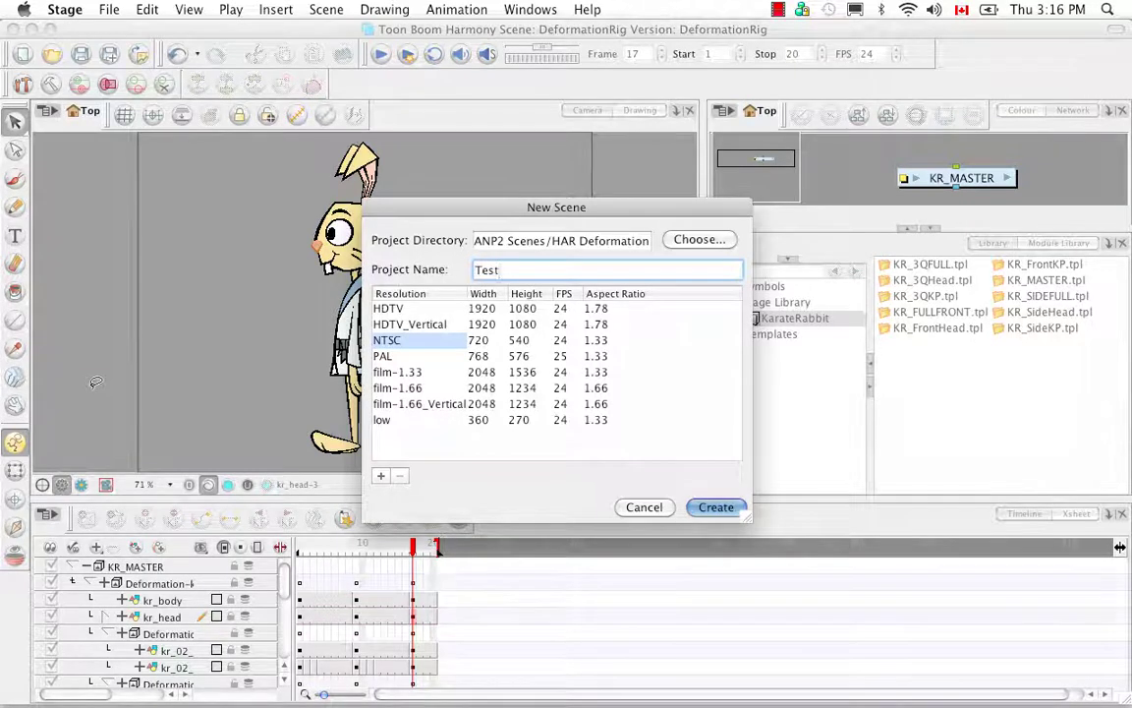
{"action": "type", "text": "plates"}
{"action": "key", "text": "Return"}
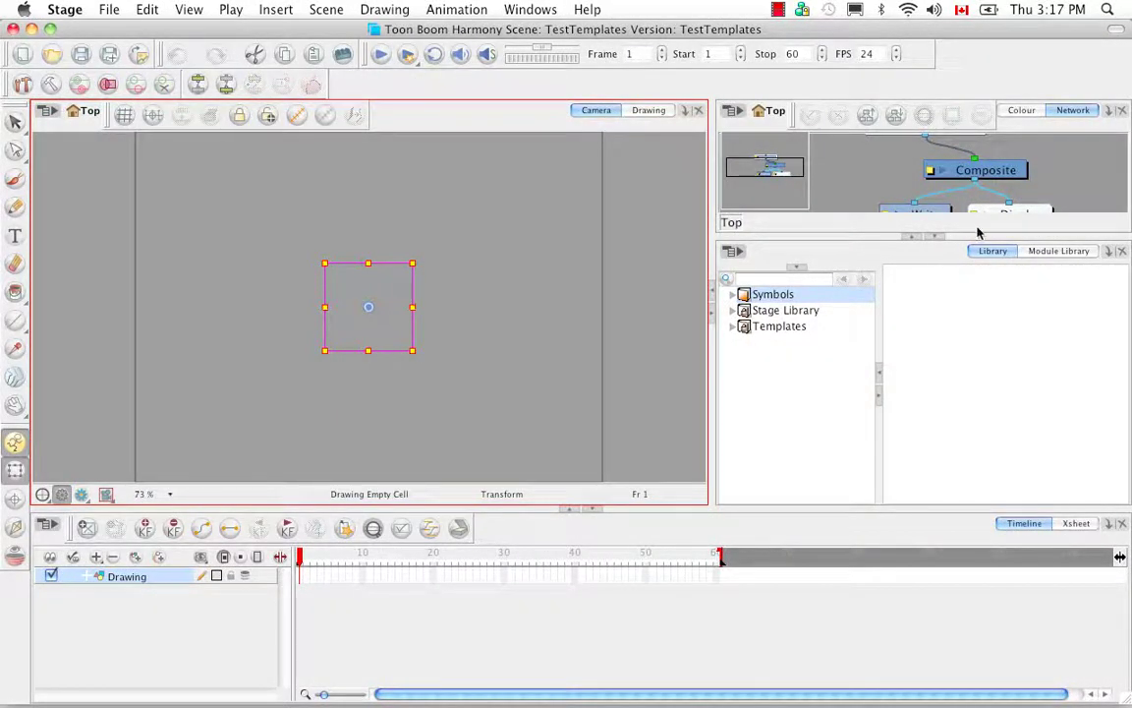
Step: Enlarge the Network view and open the KarateRabbit folder of the Stage Library
{"action": "left_click_drag", "start_coordinate": [970, 236], "coordinate": [963, 284]}
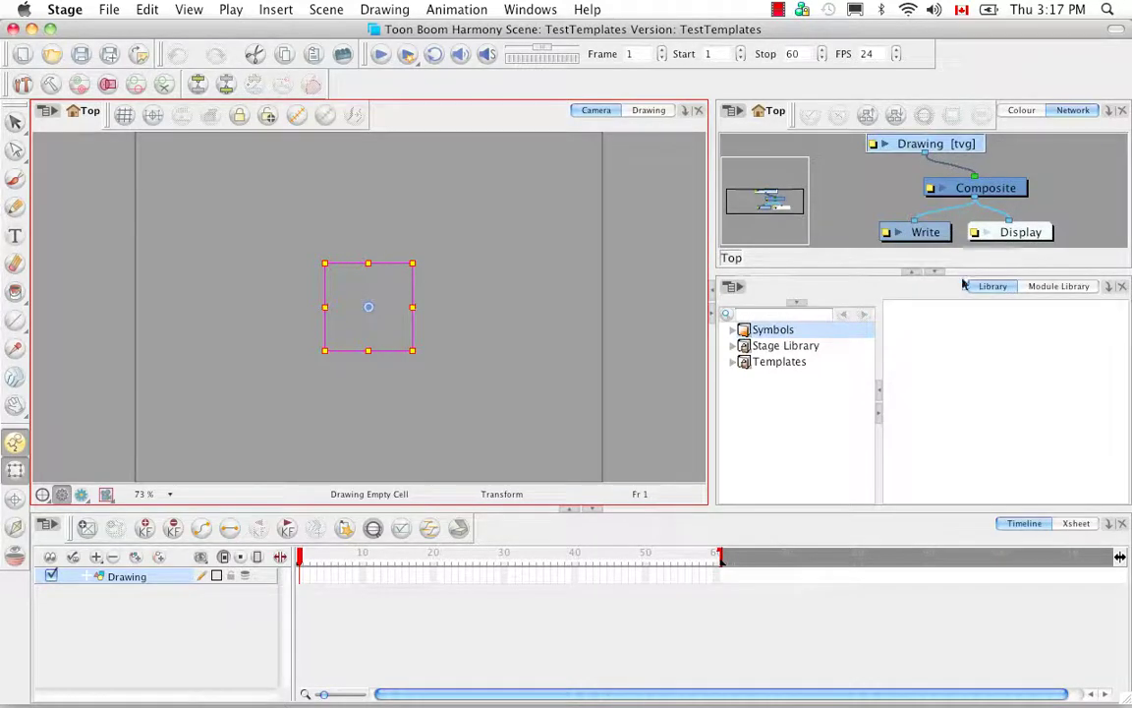
{"action": "left_click", "coordinate": [769, 346]}
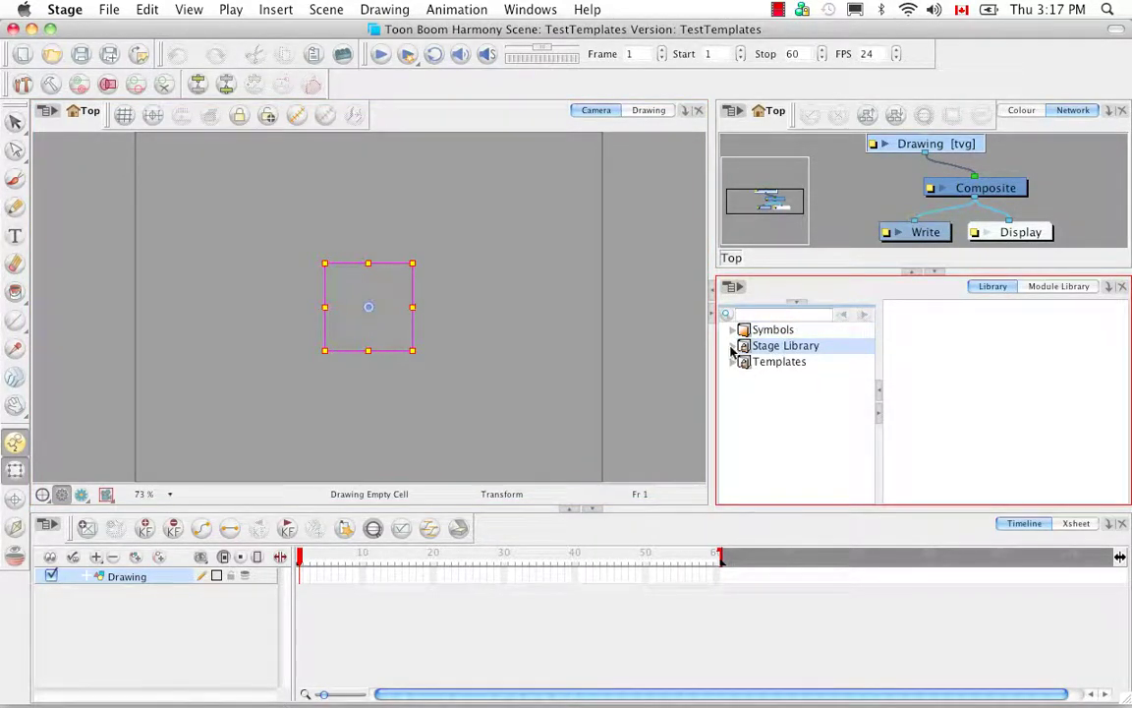
{"action": "left_click", "coordinate": [733, 347]}
{"action": "left_click", "coordinate": [796, 361]}
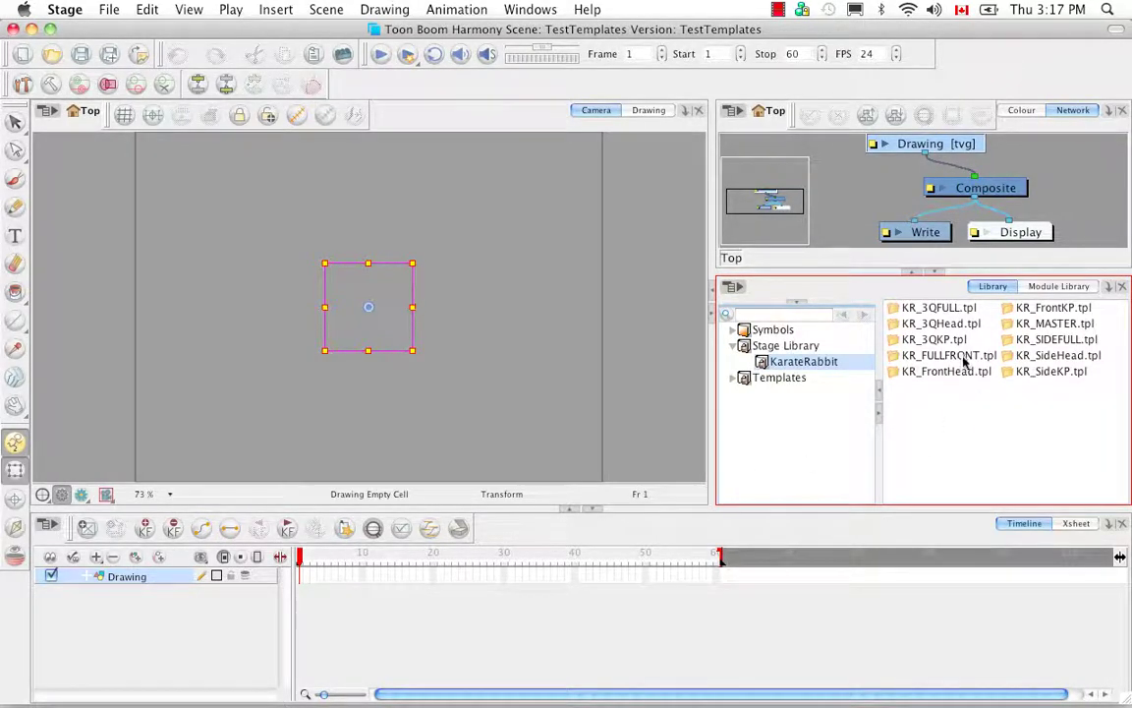
Step: Import the KR_FULLFRONT template into the timeline and spread the KR_FULLFRONT and Drawing modules apart above the Composite
{"action": "mouse_move", "coordinate": [894, 357]}
{"action": "left_mouse_down"}
{"action": "mouse_move", "coordinate": [860, 355]}
{"action": "mouse_move", "coordinate": [843, 382]}
{"action": "mouse_move", "coordinate": [246, 505]}
{"action": "mouse_move", "coordinate": [159, 575]}
{"action": "mouse_move", "coordinate": [169, 581]}
{"action": "left_mouse_up"}
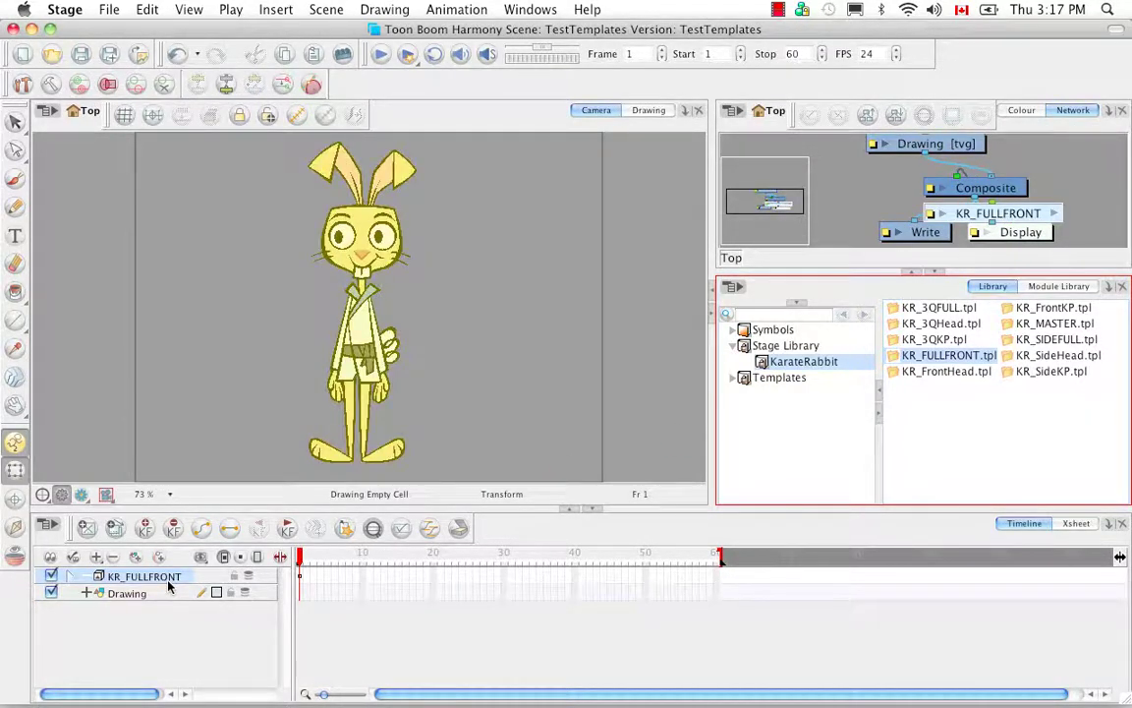
{"action": "mouse_move", "coordinate": [1031, 216]}
{"action": "left_mouse_down"}
{"action": "mouse_move", "coordinate": [986, 185]}
{"action": "mouse_move", "coordinate": [1012, 169]}
{"action": "mouse_move", "coordinate": [883, 159]}
{"action": "left_mouse_up"}
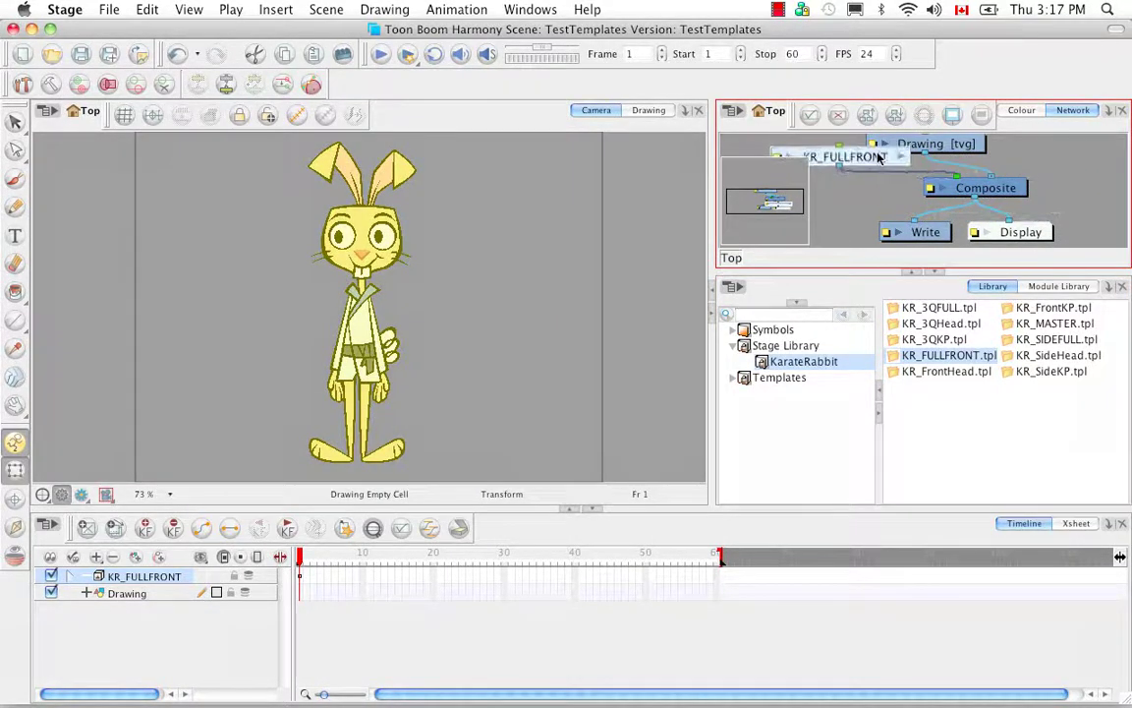
{"action": "left_click_drag", "start_coordinate": [970, 151], "coordinate": [1088, 155]}
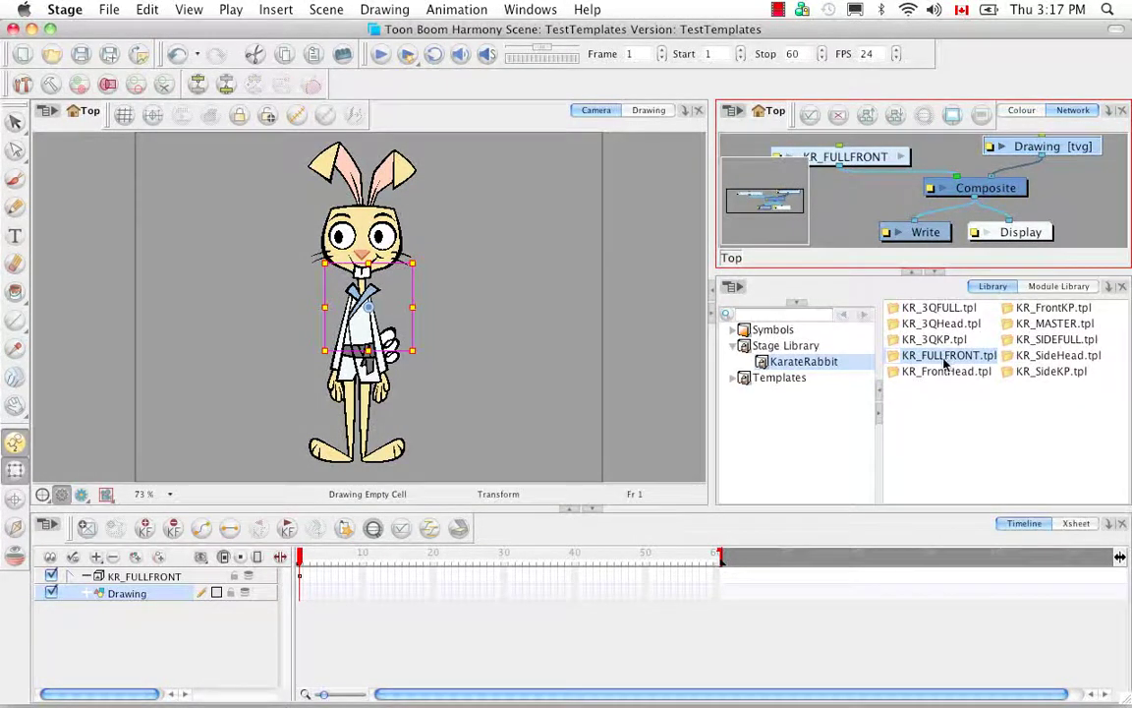
Step: Place a second copy of KR_FULLFRONT directly in the network beside the Composite and delete that copy
{"action": "left_click_drag", "start_coordinate": [947, 357], "coordinate": [853, 222]}
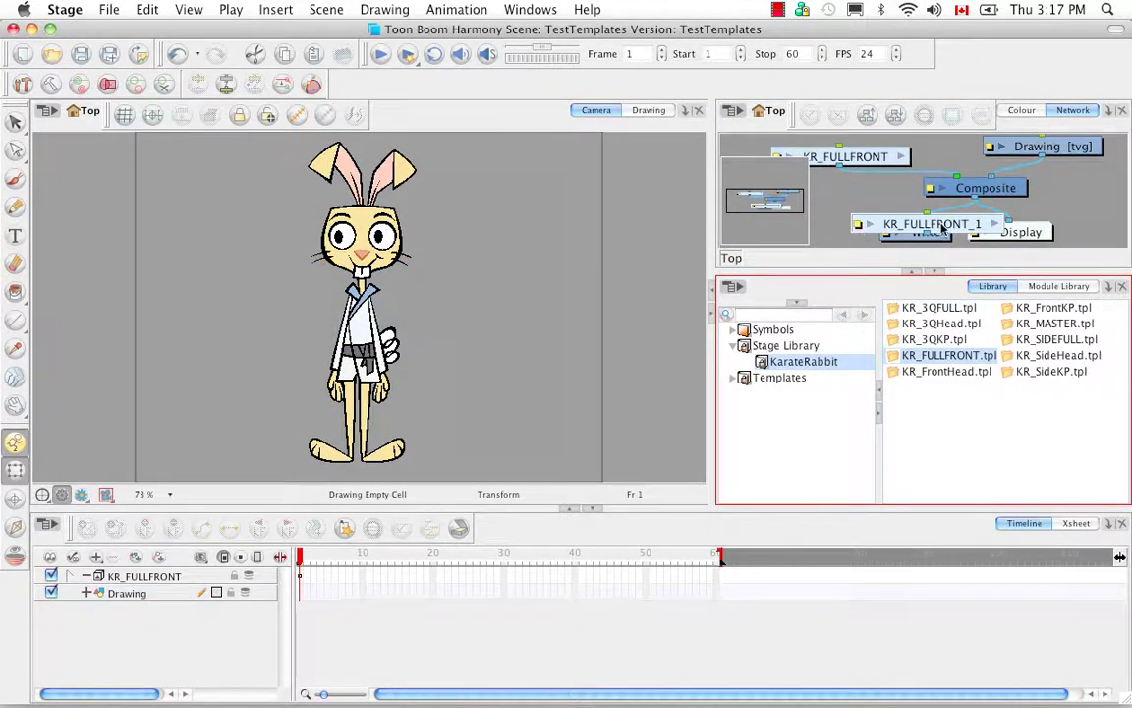
{"action": "left_click_drag", "start_coordinate": [867, 226], "coordinate": [842, 206]}
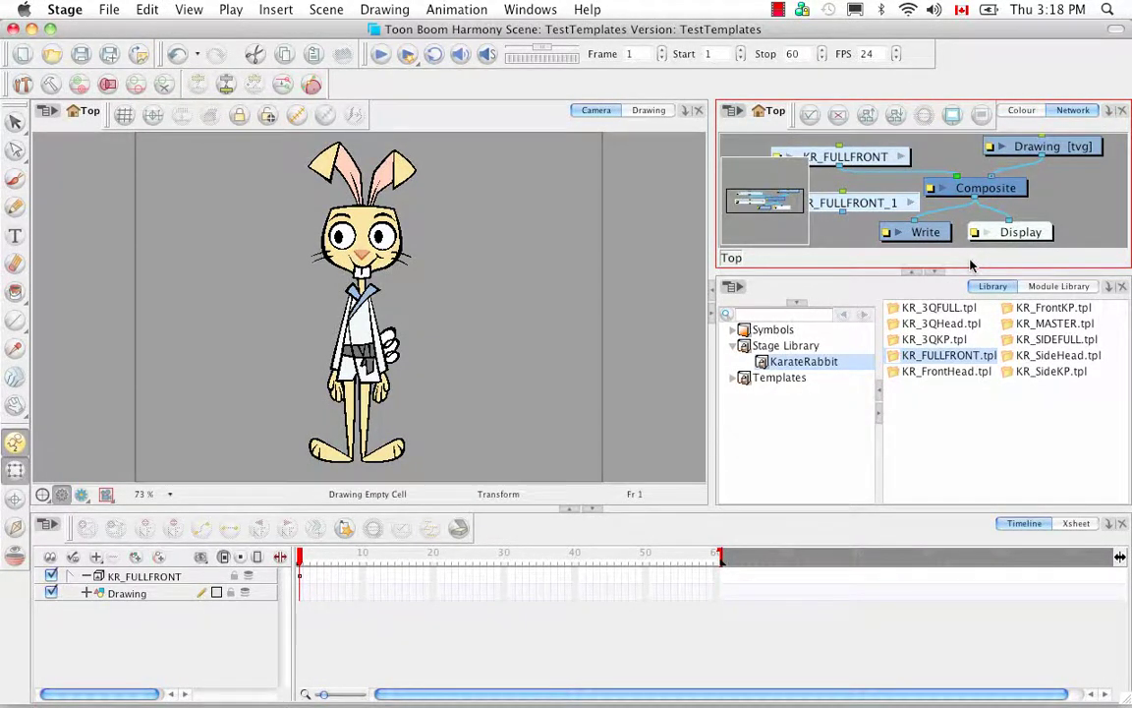
{"action": "left_click_drag", "start_coordinate": [851, 212], "coordinate": [815, 165]}
{"action": "left_click", "coordinate": [953, 185]}
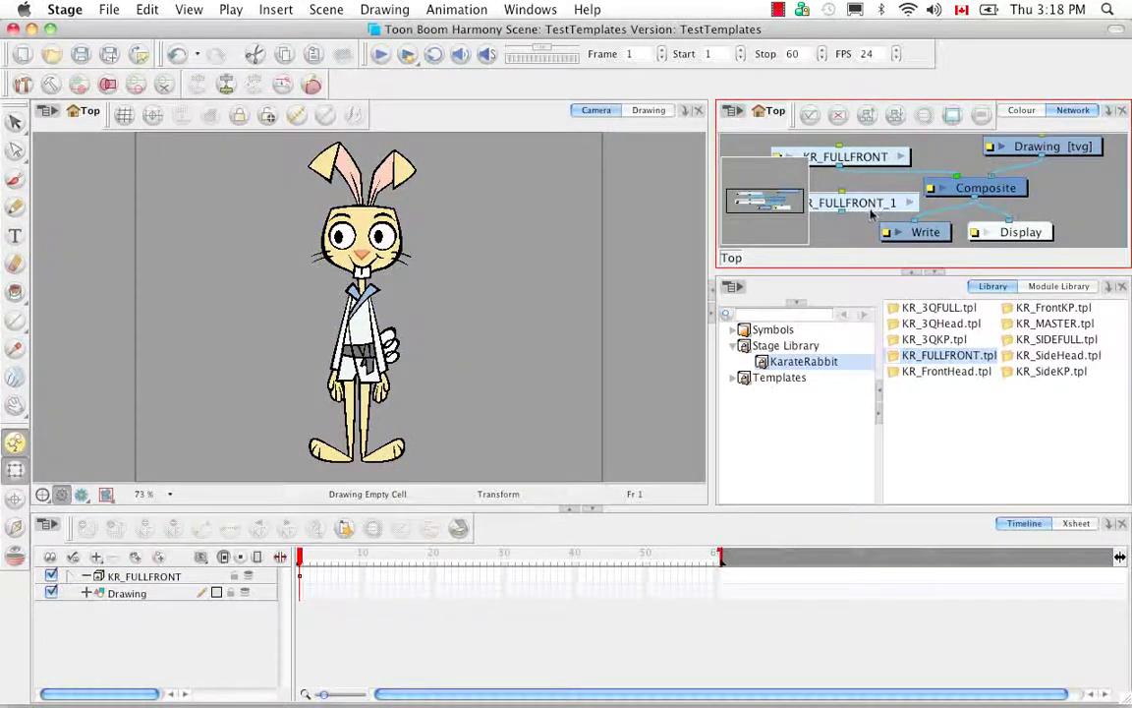
{"action": "key", "text": "Delete"}
{"action": "left_click", "coordinate": [622, 352]}
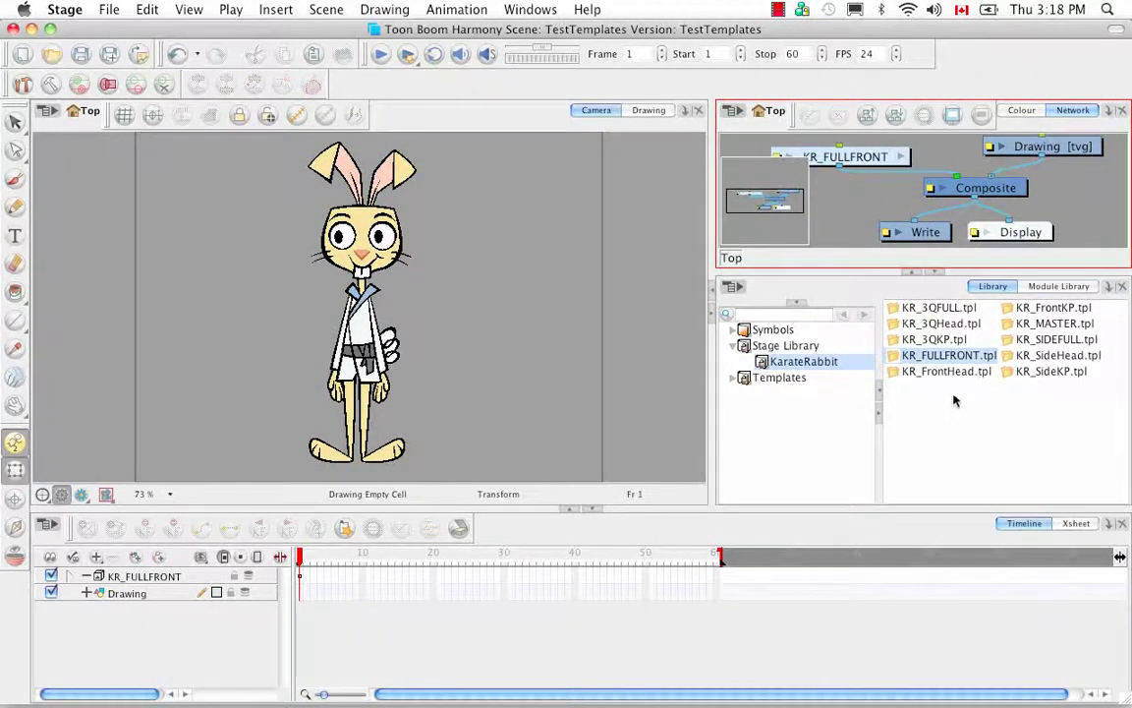
Step: Extend the exposure of the collapsed KR_FULLFRONT group to frame 40 and expand the group down to its body and head layers
{"action": "left_click", "coordinate": [72, 556]}
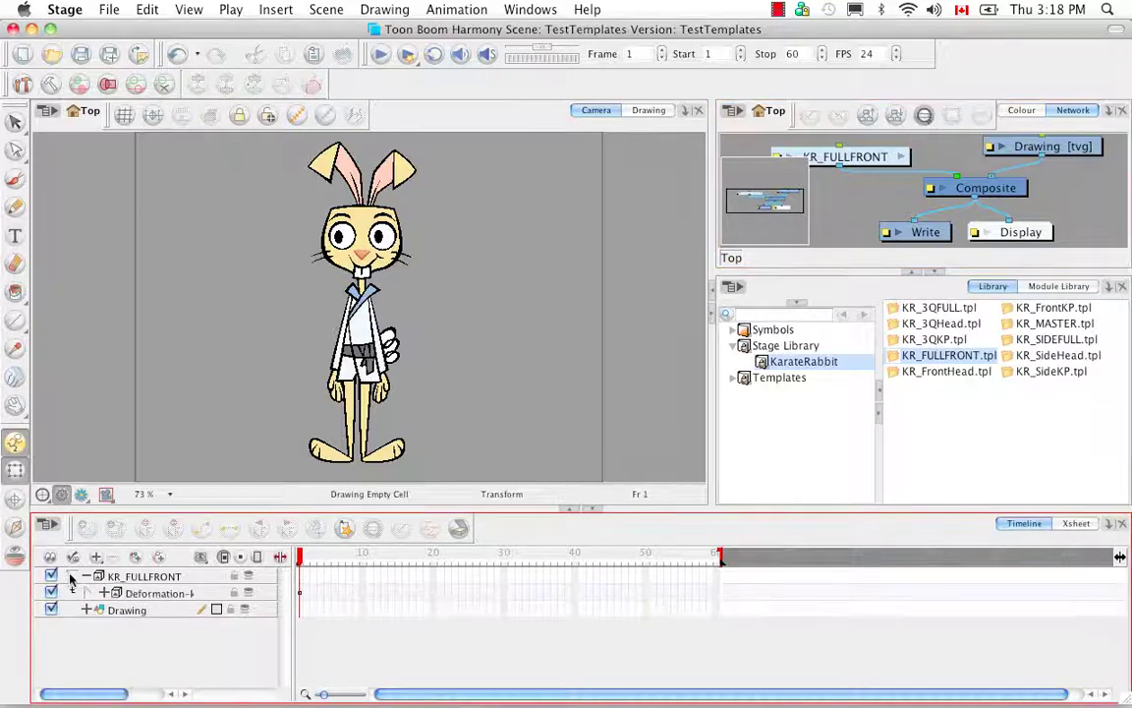
{"action": "left_click", "coordinate": [73, 578]}
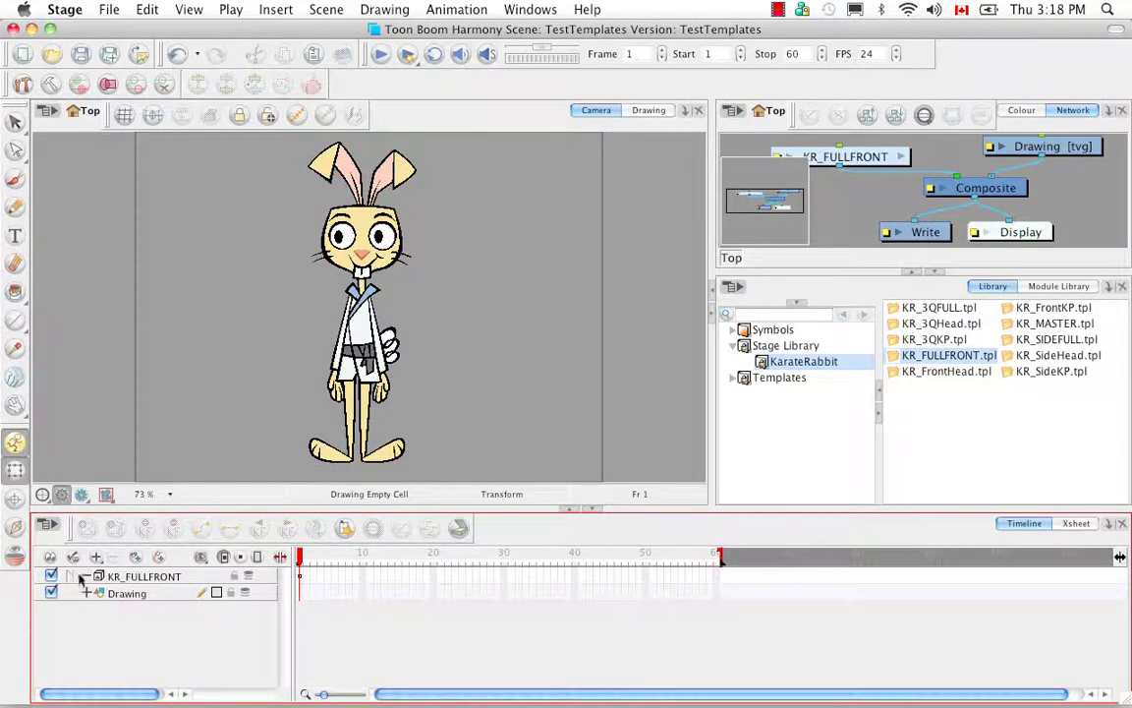
{"action": "left_click", "coordinate": [300, 580]}
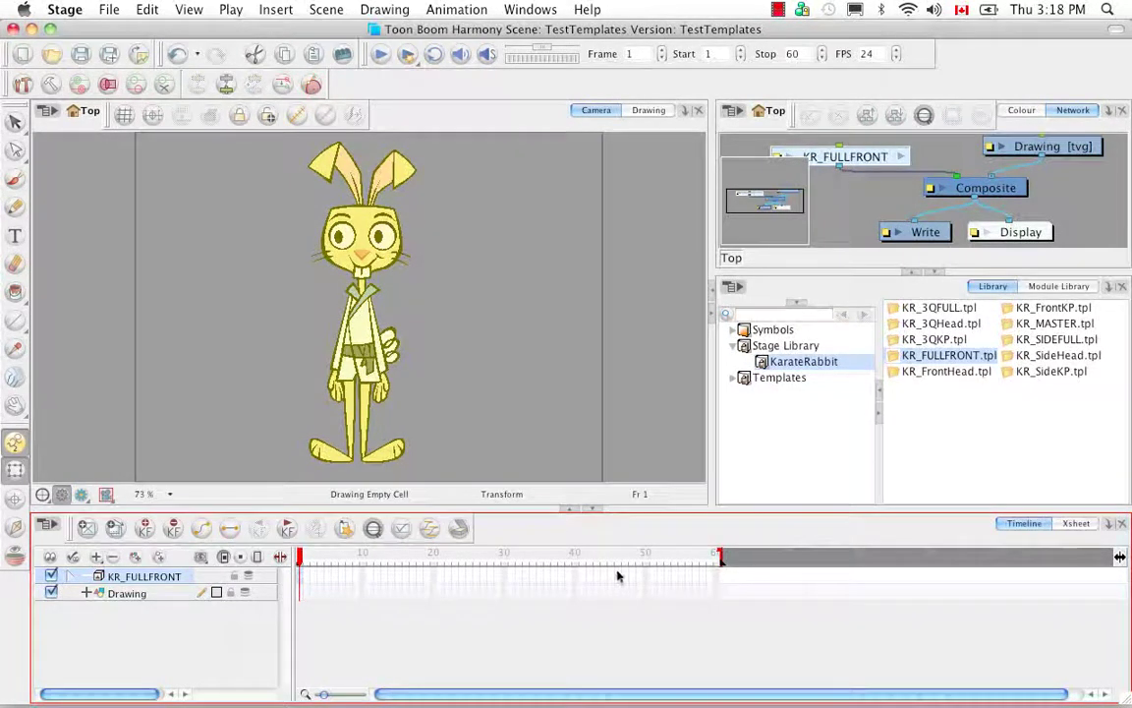
{"action": "left_click", "coordinate": [576, 577]}
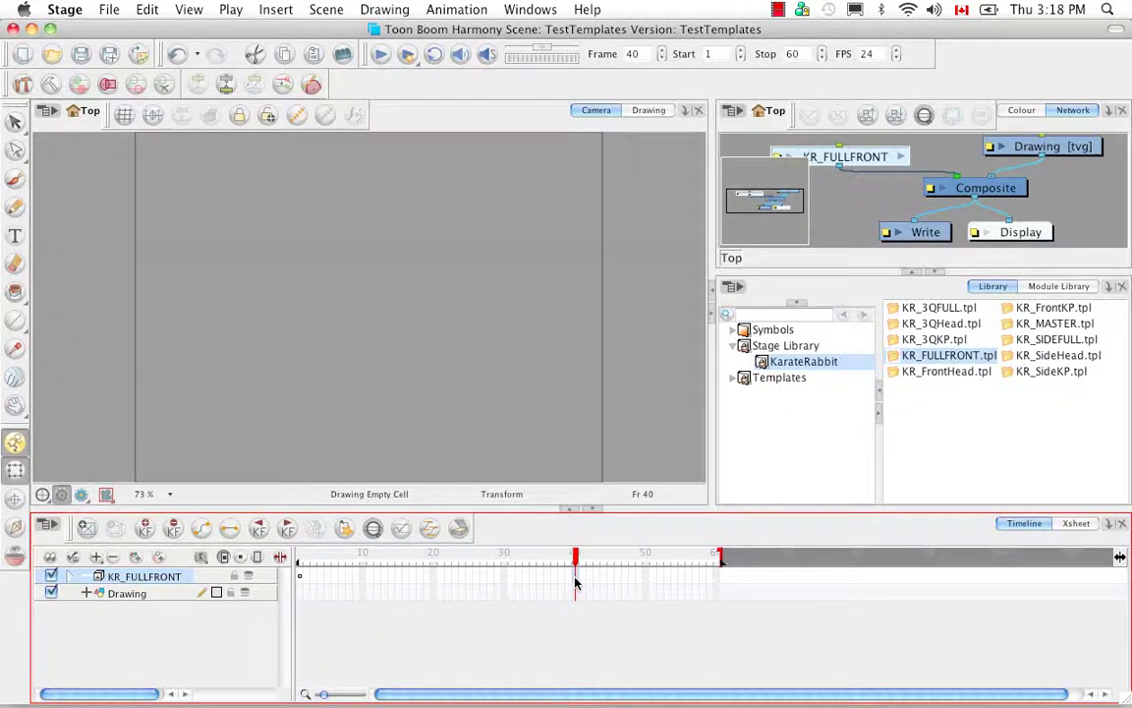
{"action": "right_click", "coordinate": [577, 574]}
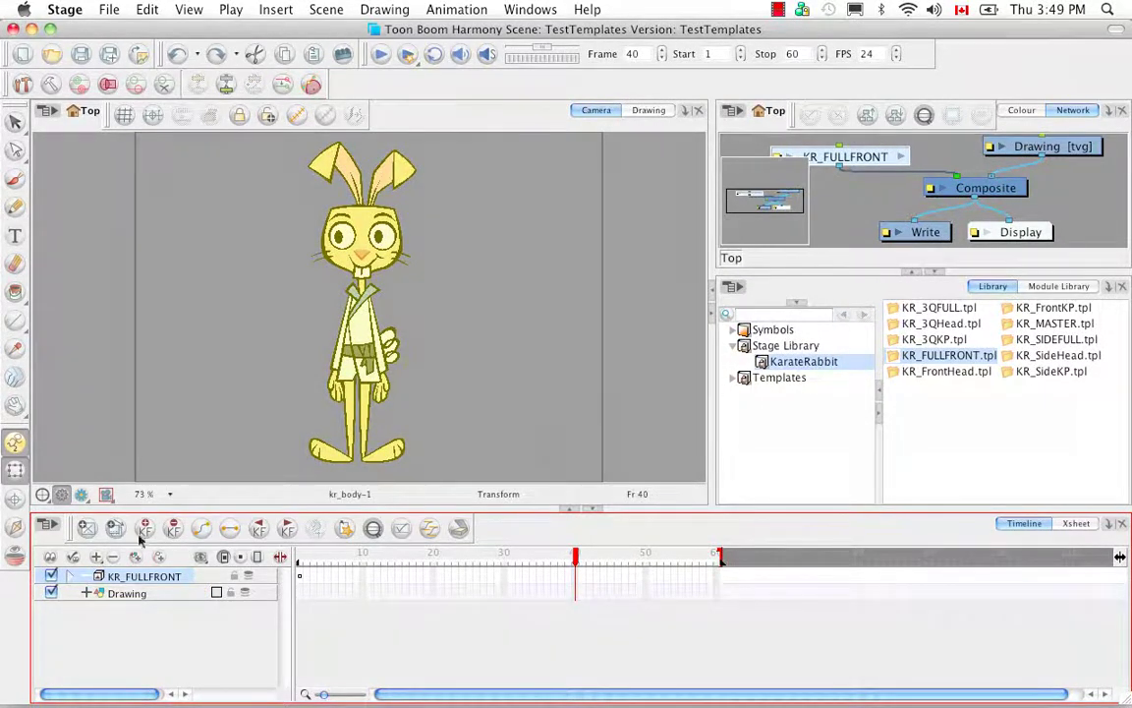
{"action": "left_click", "coordinate": [71, 577]}
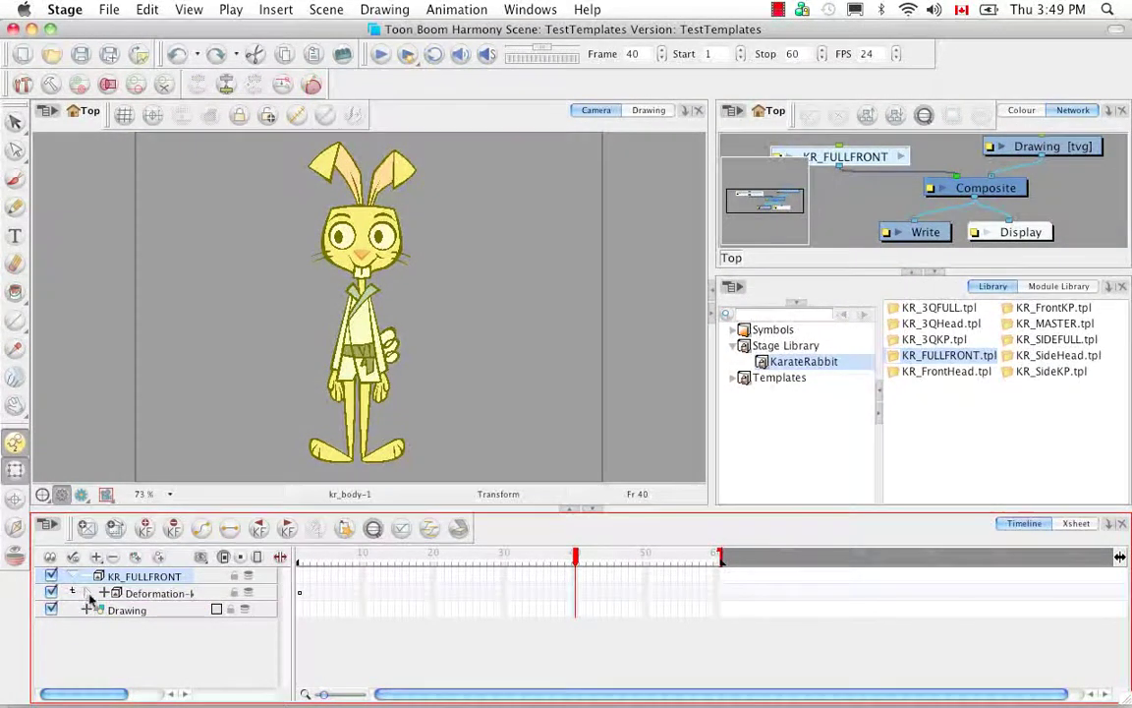
{"action": "left_click", "coordinate": [71, 592]}
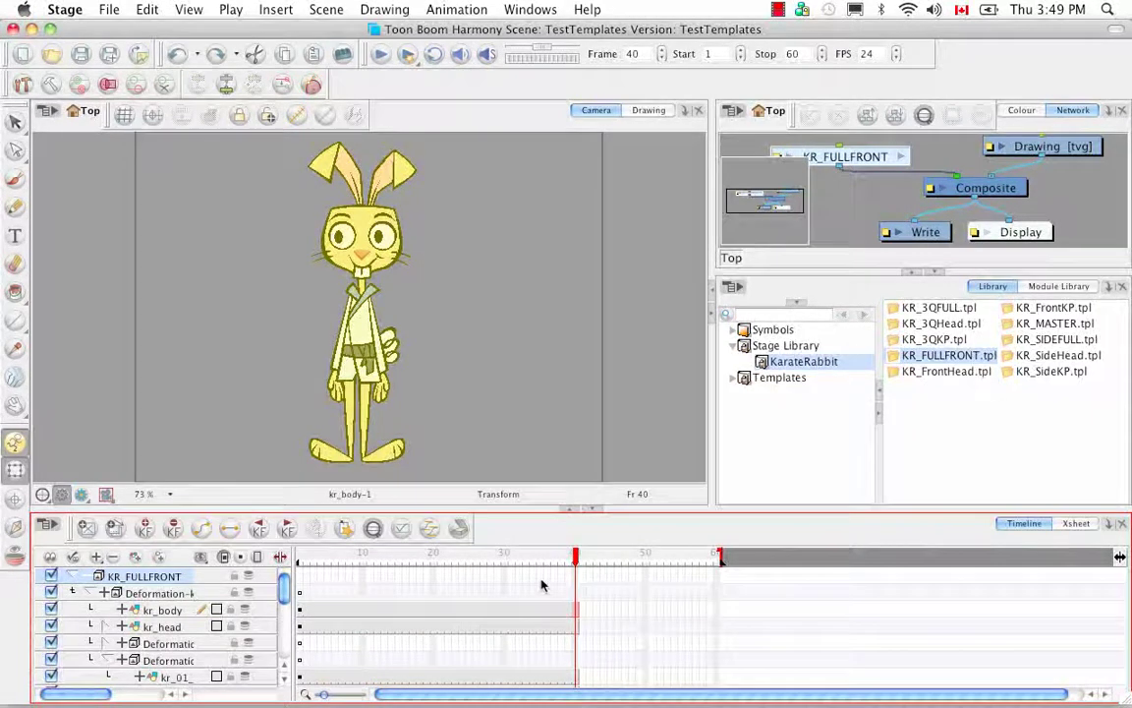
Step: Apply the KR_3QKP keyframe template to the KR_FULLFRONT rig at frame 20
{"action": "left_click_drag", "start_coordinate": [519, 556], "coordinate": [469, 566]}
{"action": "left_click_drag", "start_coordinate": [440, 560], "coordinate": [434, 560]}
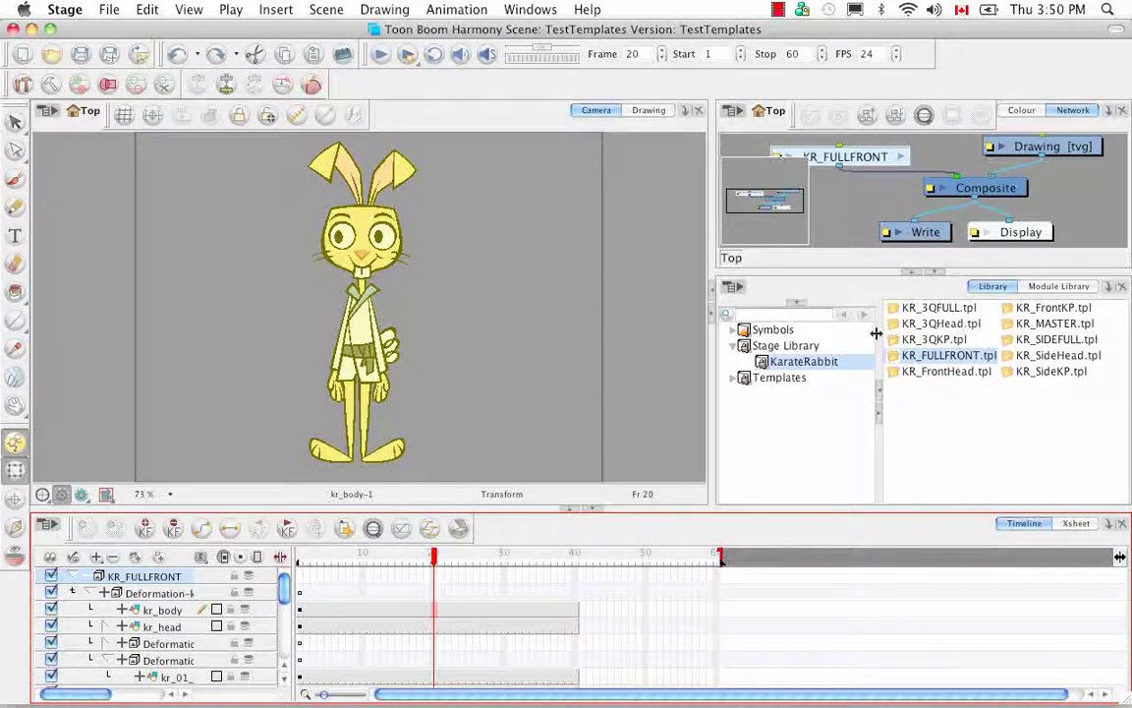
{"action": "left_click", "coordinate": [934, 342]}
{"action": "mouse_move", "coordinate": [944, 342]}
{"action": "left_mouse_down"}
{"action": "mouse_move", "coordinate": [854, 334]}
{"action": "mouse_move", "coordinate": [783, 462]}
{"action": "mouse_move", "coordinate": [607, 550]}
{"action": "mouse_move", "coordinate": [452, 579]}
{"action": "mouse_move", "coordinate": [393, 557]}
{"action": "mouse_move", "coordinate": [435, 561]}
{"action": "left_mouse_up"}
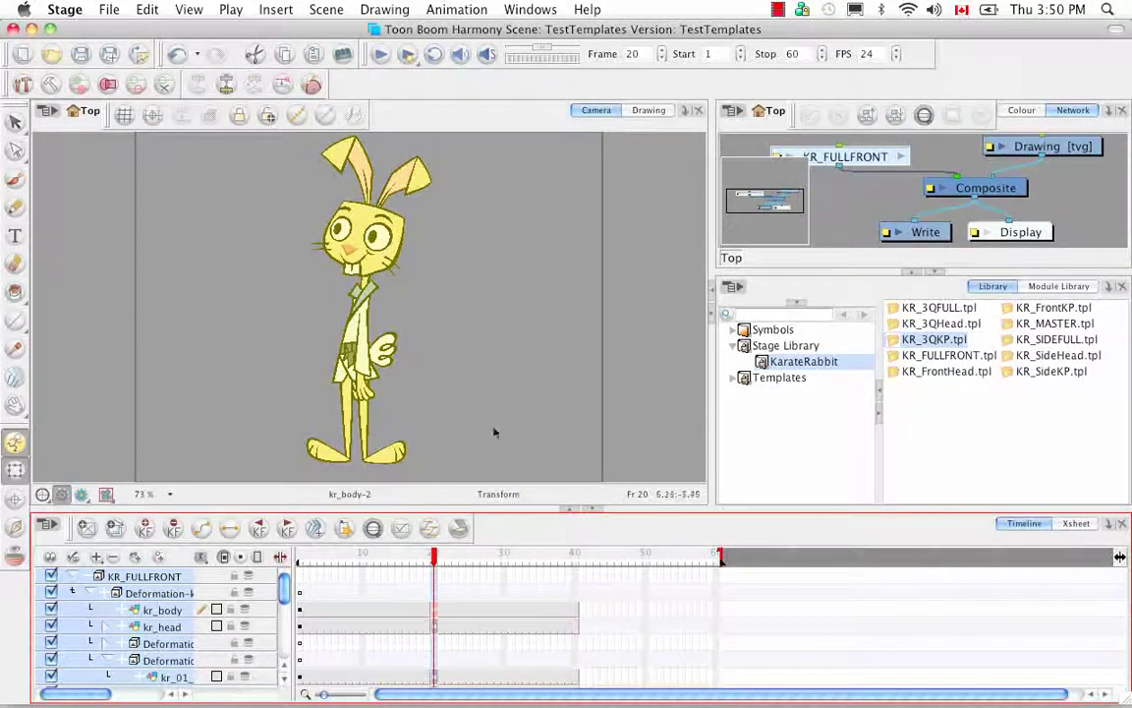
Step: Apply the KR_SideHead template to the kr_head layer at frame 35
{"action": "left_click", "coordinate": [441, 558]}
{"action": "left_click_drag", "start_coordinate": [441, 560], "coordinate": [503, 567]}
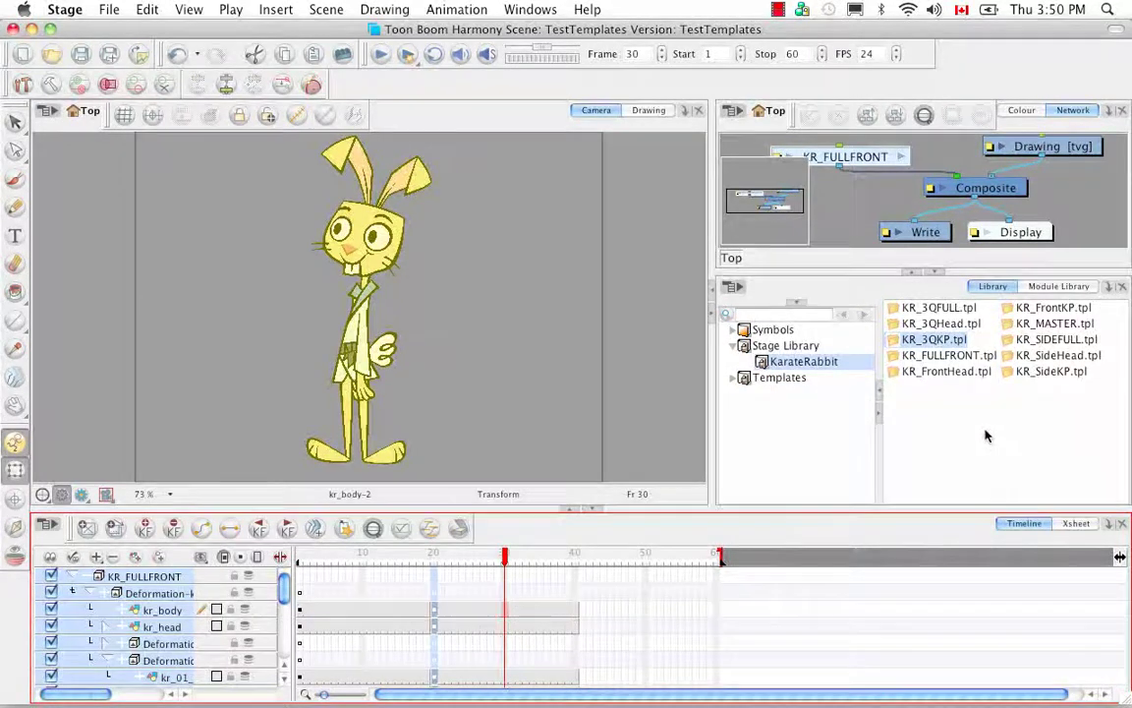
{"action": "left_click", "coordinate": [1064, 360]}
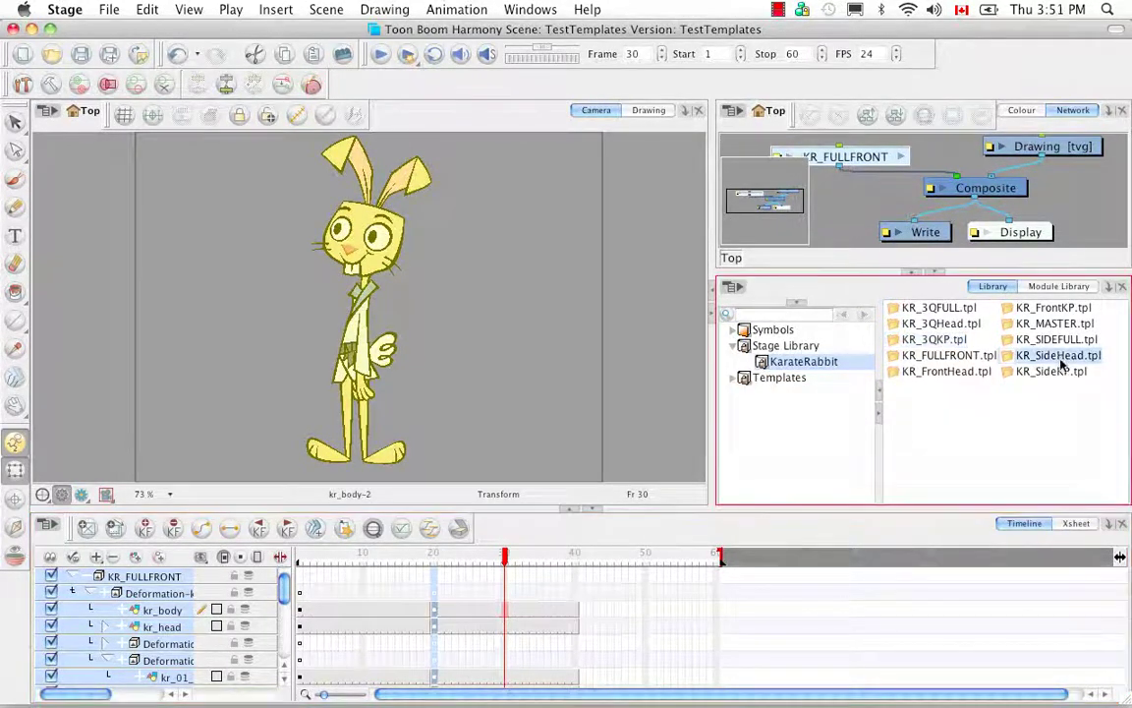
{"action": "left_click_drag", "start_coordinate": [1065, 361], "coordinate": [534, 627]}
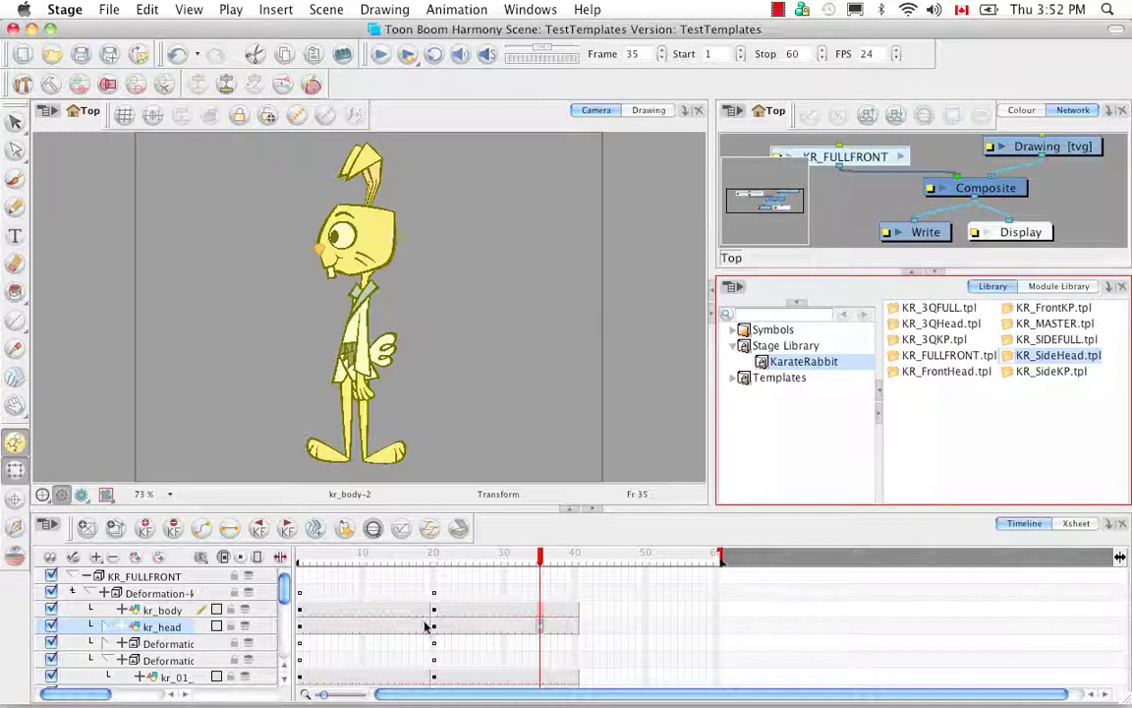
Step: Compare the head poses at frames 20 and 35, and nudge the side-view head slightly right over the neck at frame 35
{"action": "left_click", "coordinate": [433, 556]}
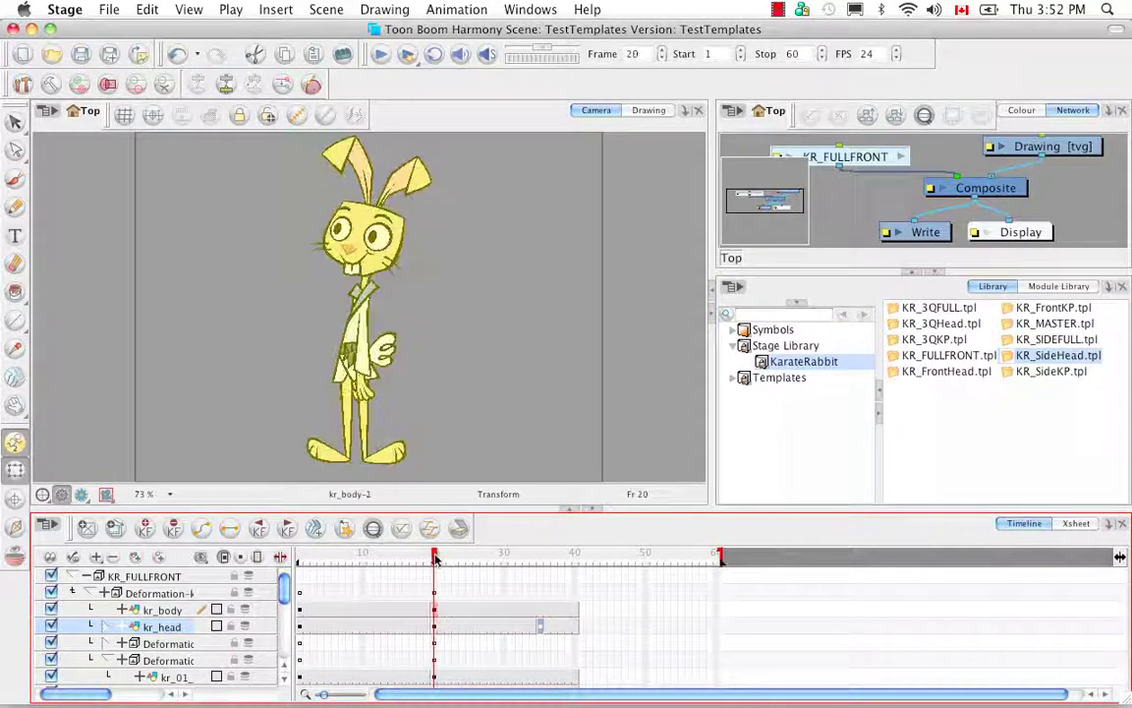
{"action": "left_click_drag", "start_coordinate": [433, 556], "coordinate": [544, 568]}
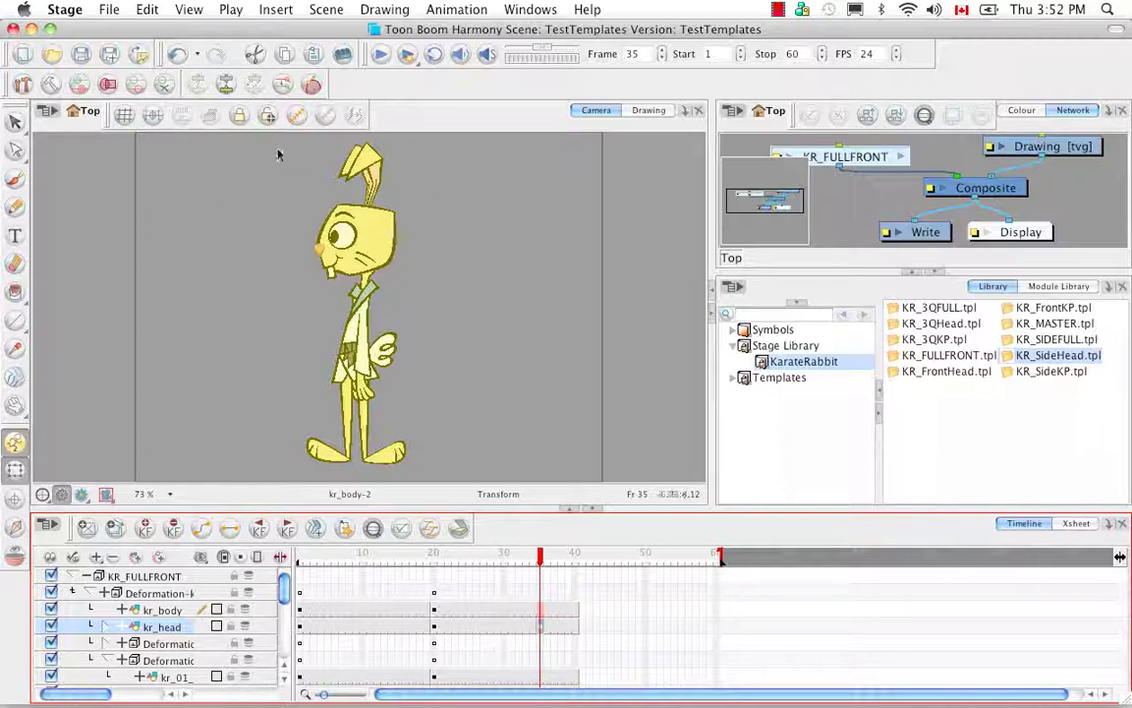
{"action": "left_click", "coordinate": [368, 246]}
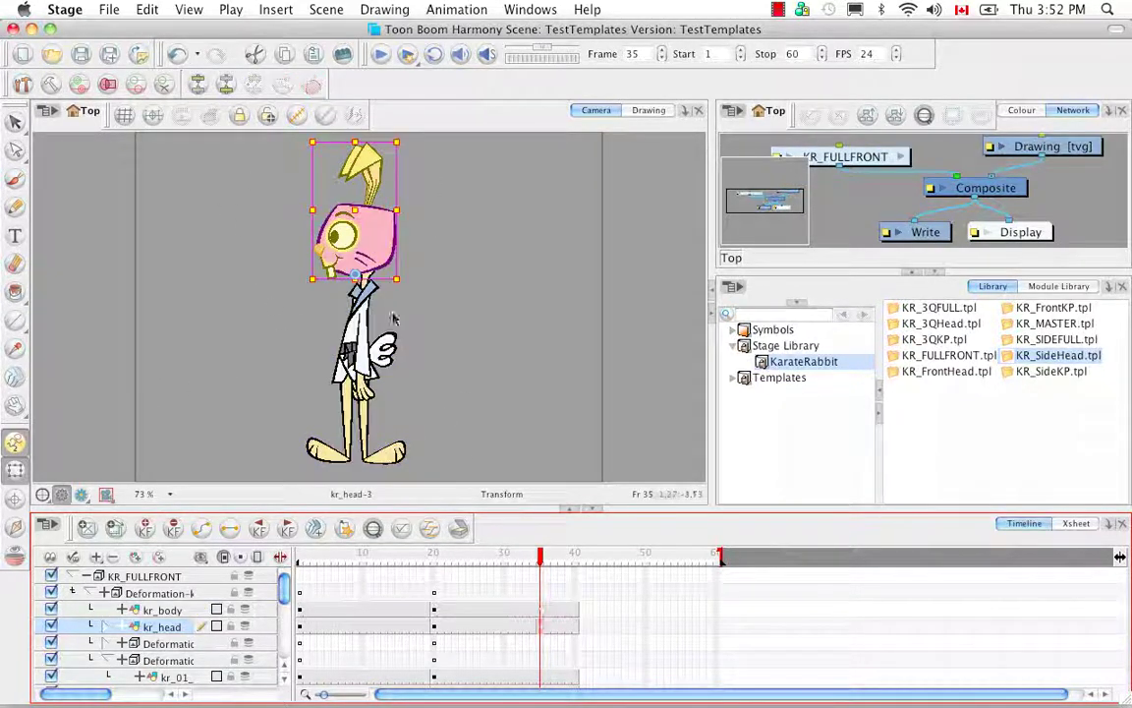
{"action": "mouse_move", "coordinate": [369, 239]}
{"action": "left_mouse_down"}
{"action": "mouse_move", "coordinate": [349, 236]}
{"action": "mouse_move", "coordinate": [374, 240]}
{"action": "left_mouse_up"}
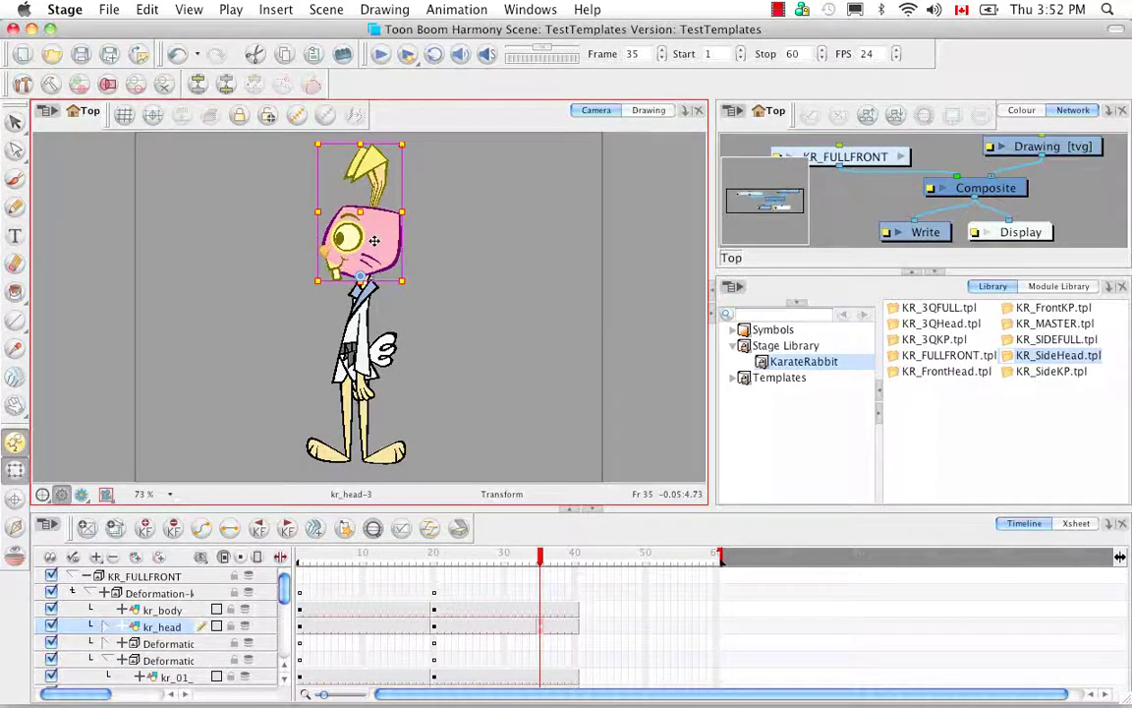
{"action": "left_click", "coordinate": [491, 388]}
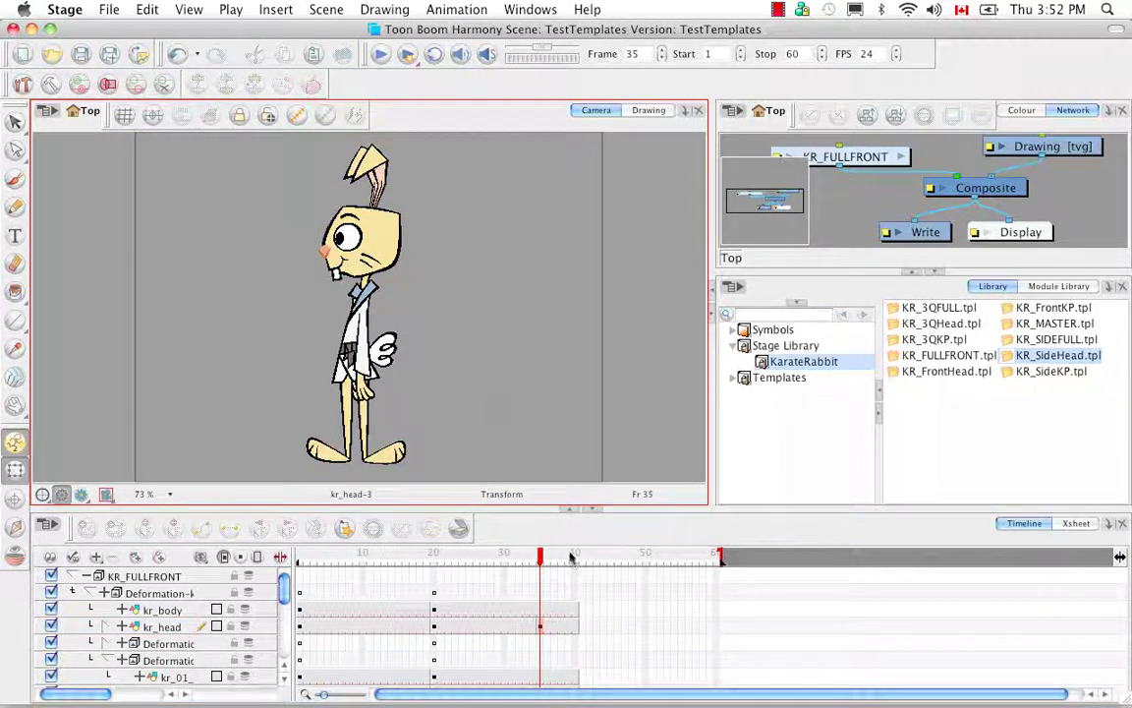